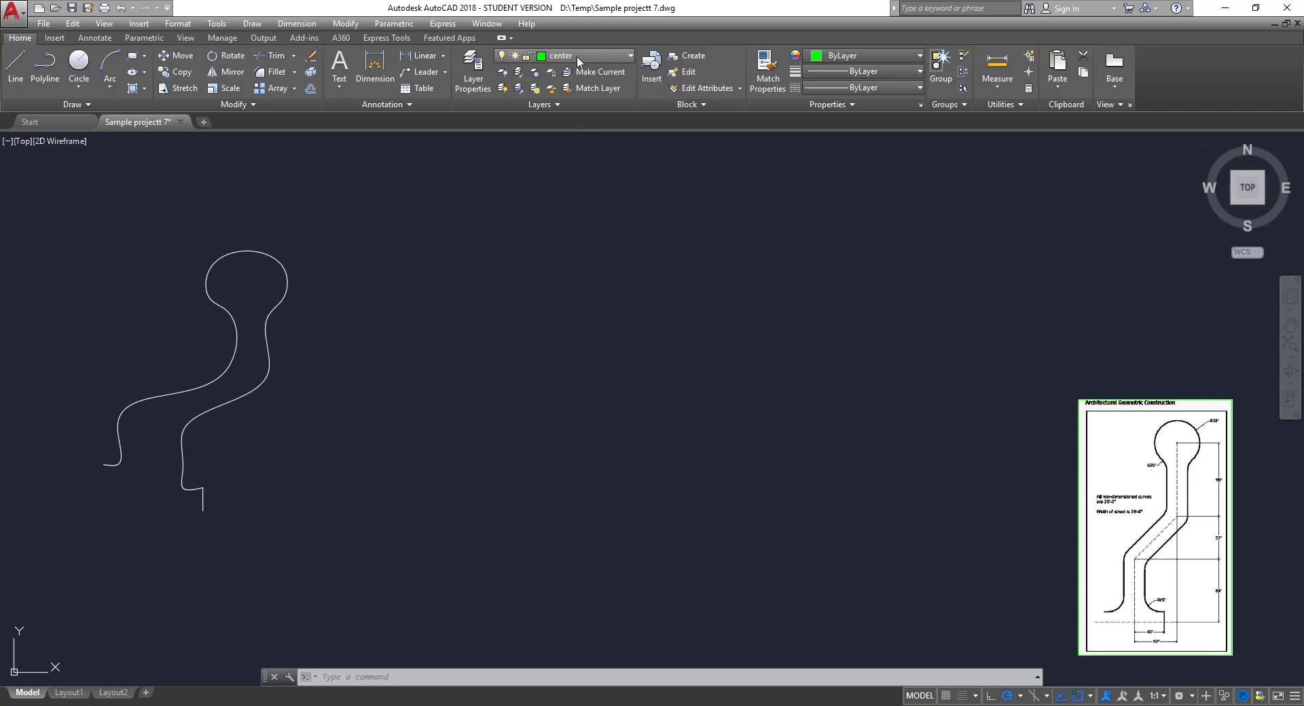
click(631, 57)
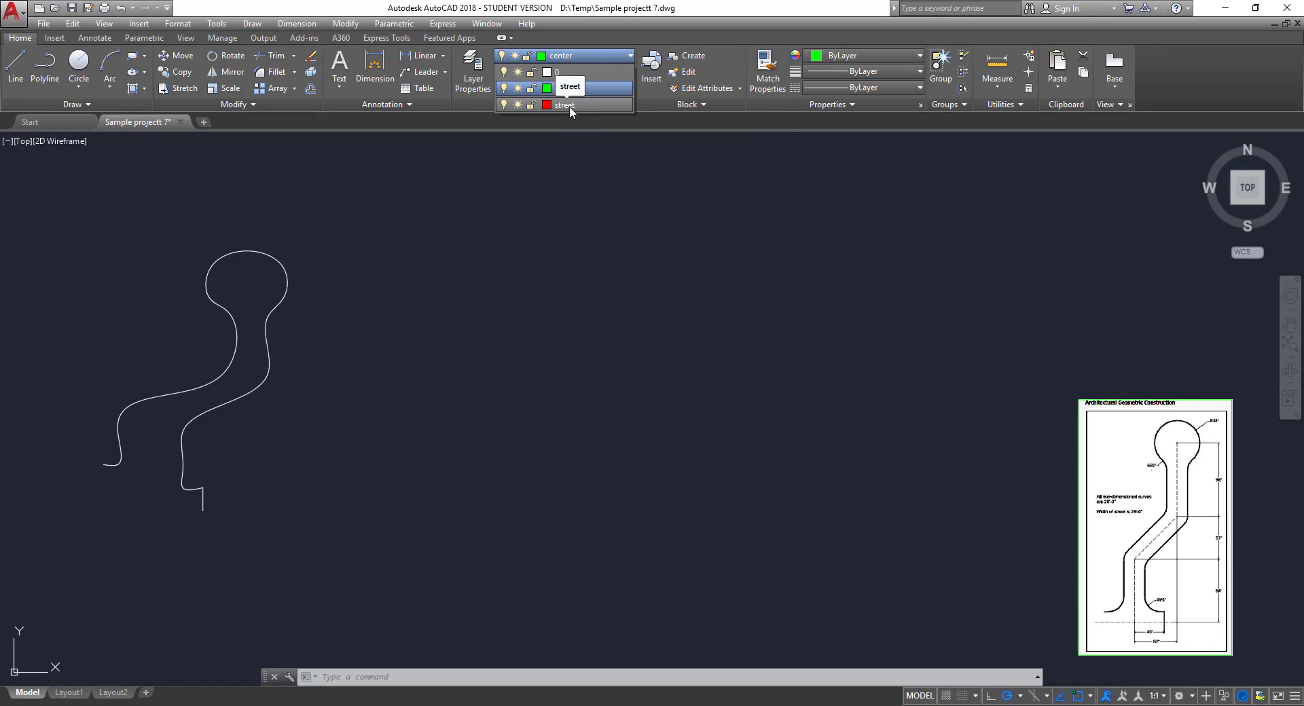
click(578, 58)
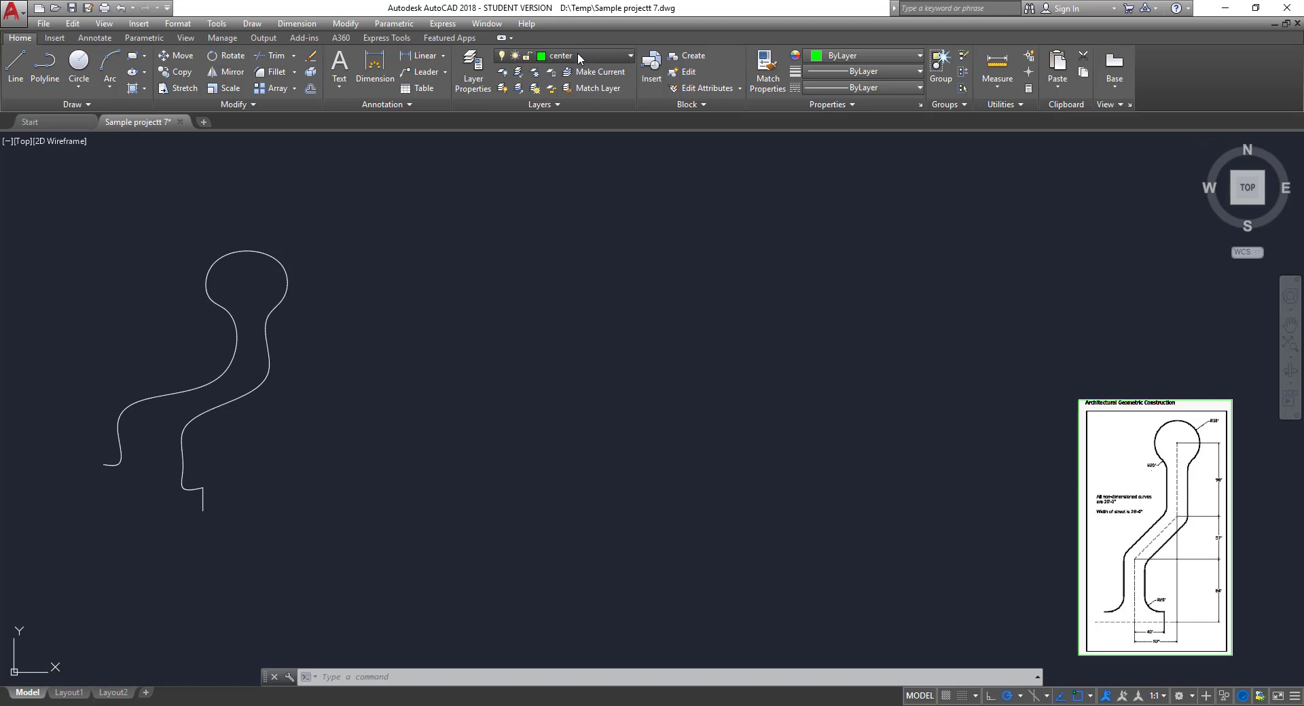
click(577, 54)
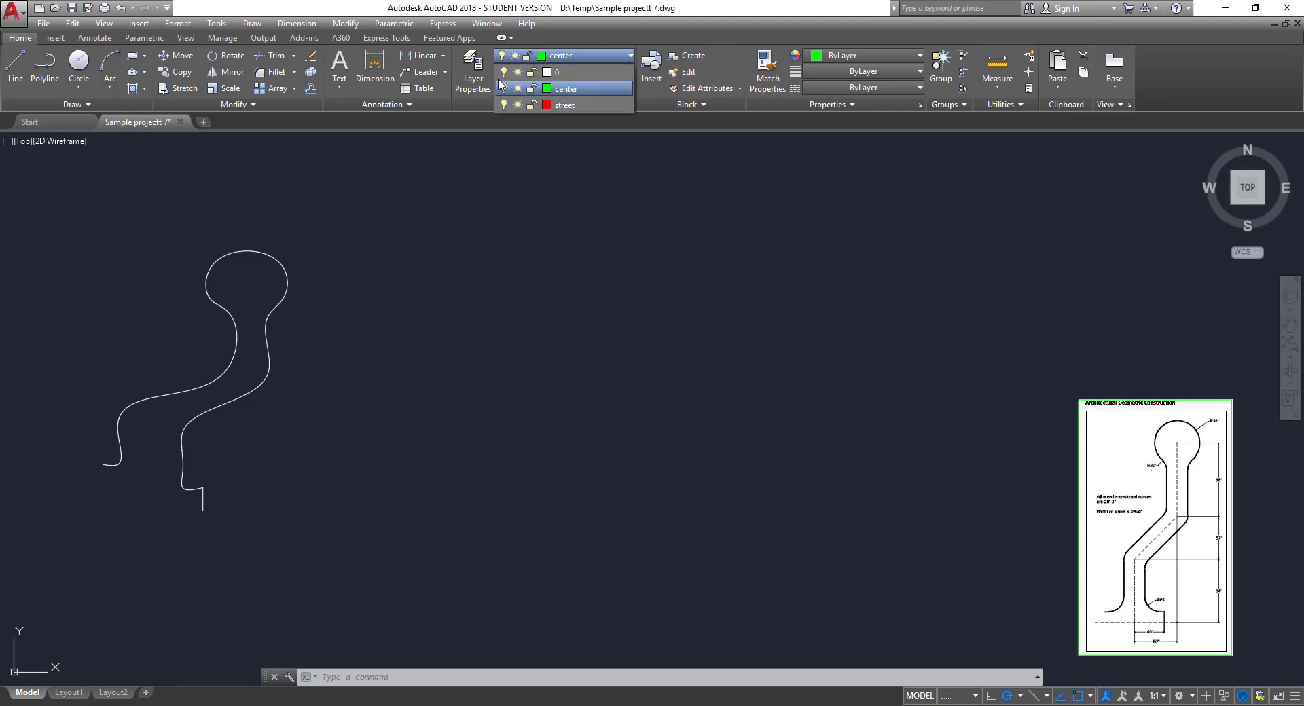
- Load the CENTER linetype from acad.lin while editing the center layer's linetype
click(473, 80)
click(474, 80)
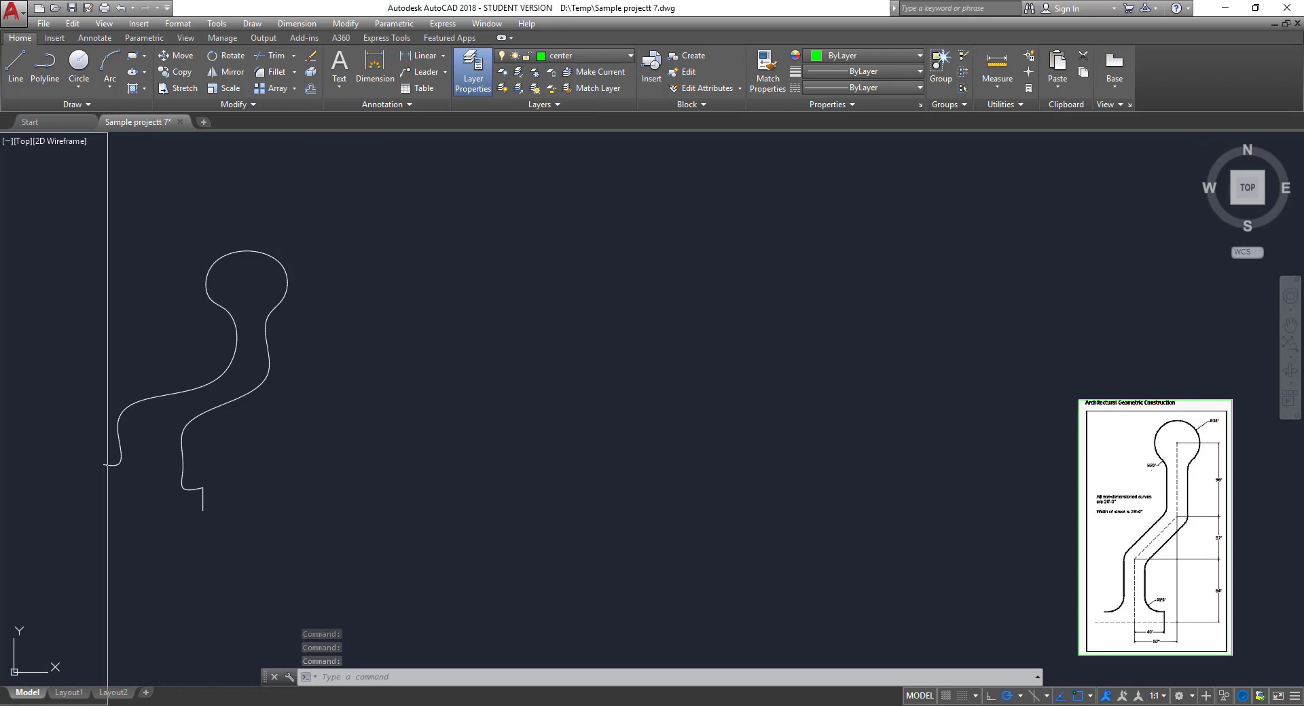
drag(1047, 363, 1105, 239)
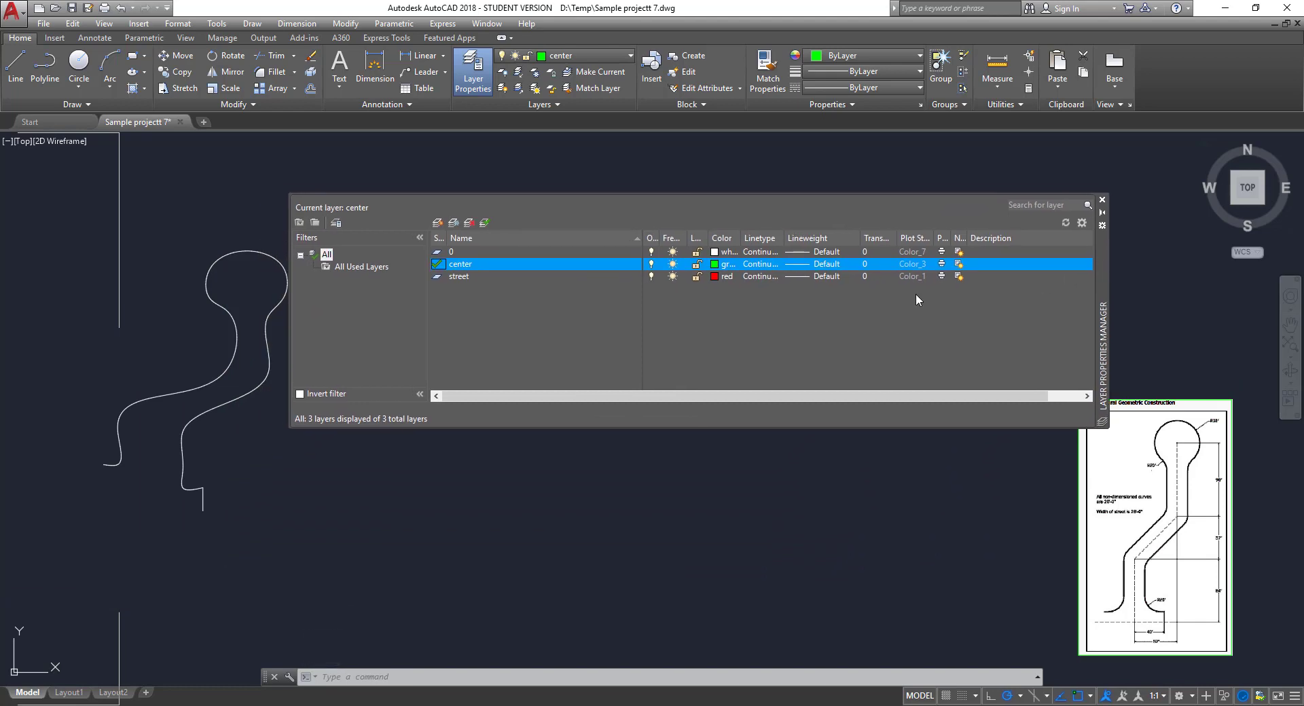
click(757, 267)
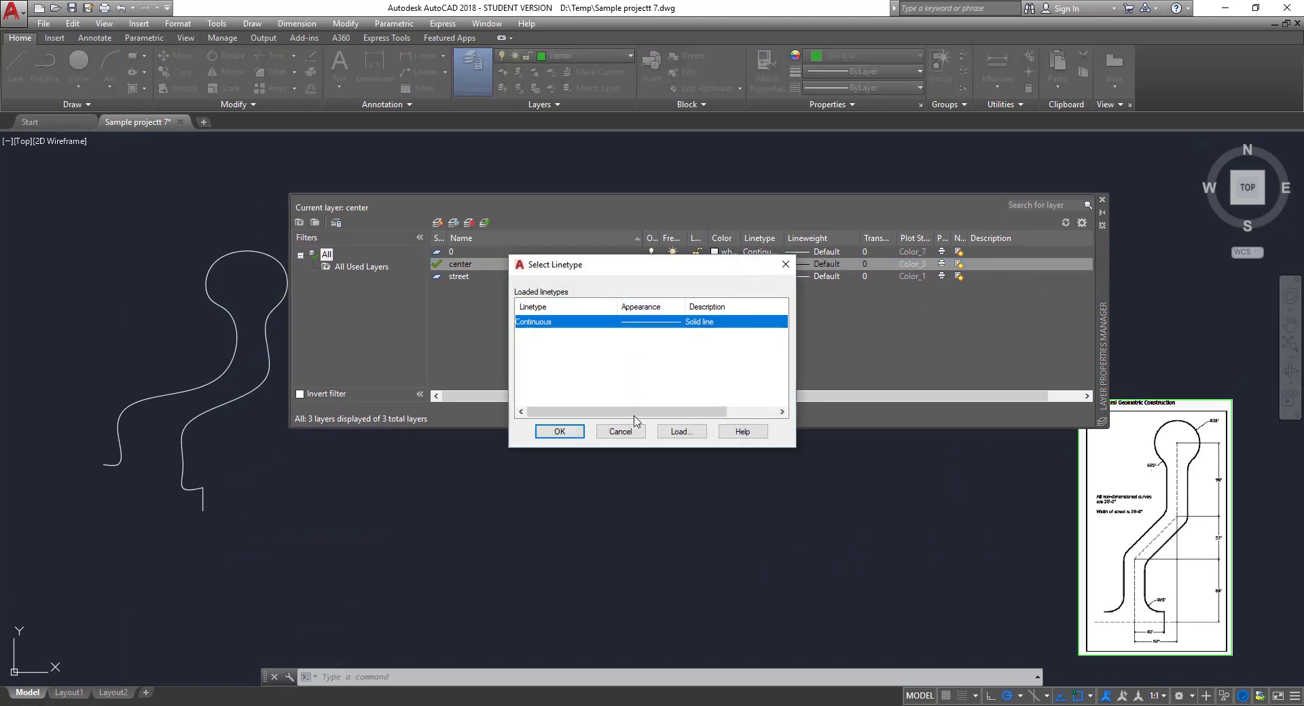
click(681, 432)
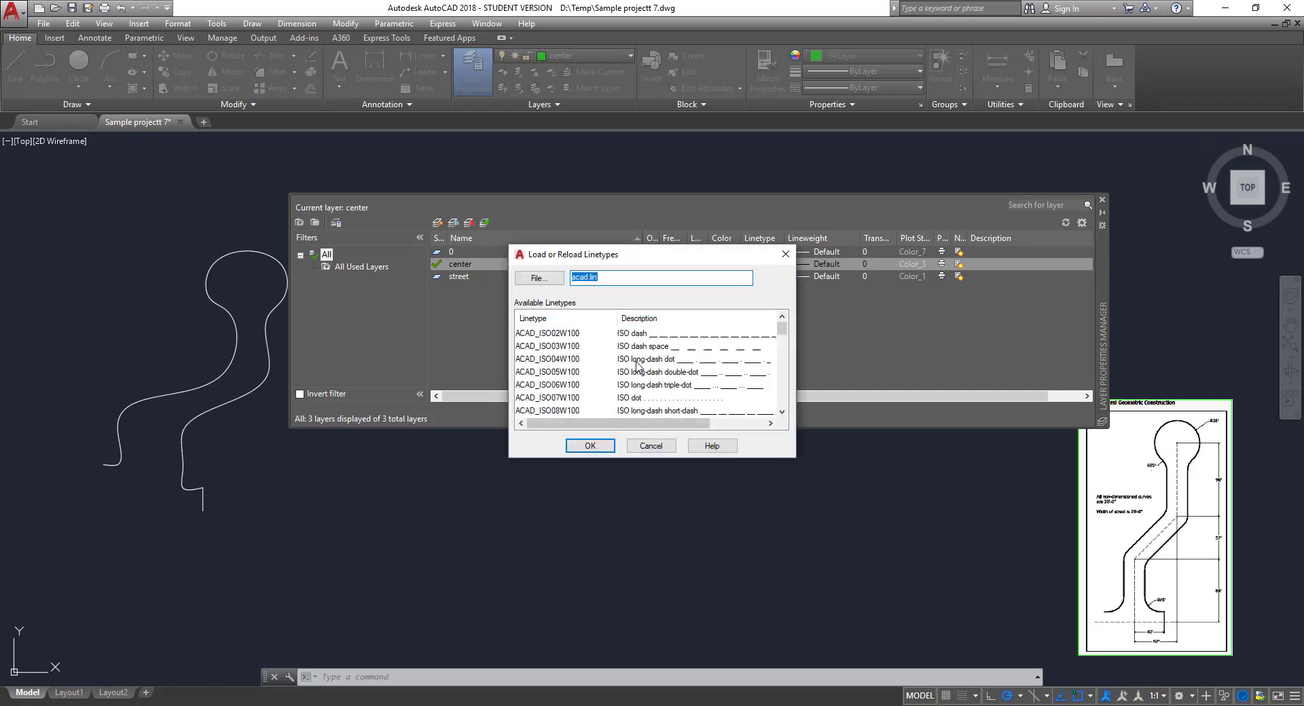
scroll(574, 386, down, 7)
scroll(574, 386, up, 1)
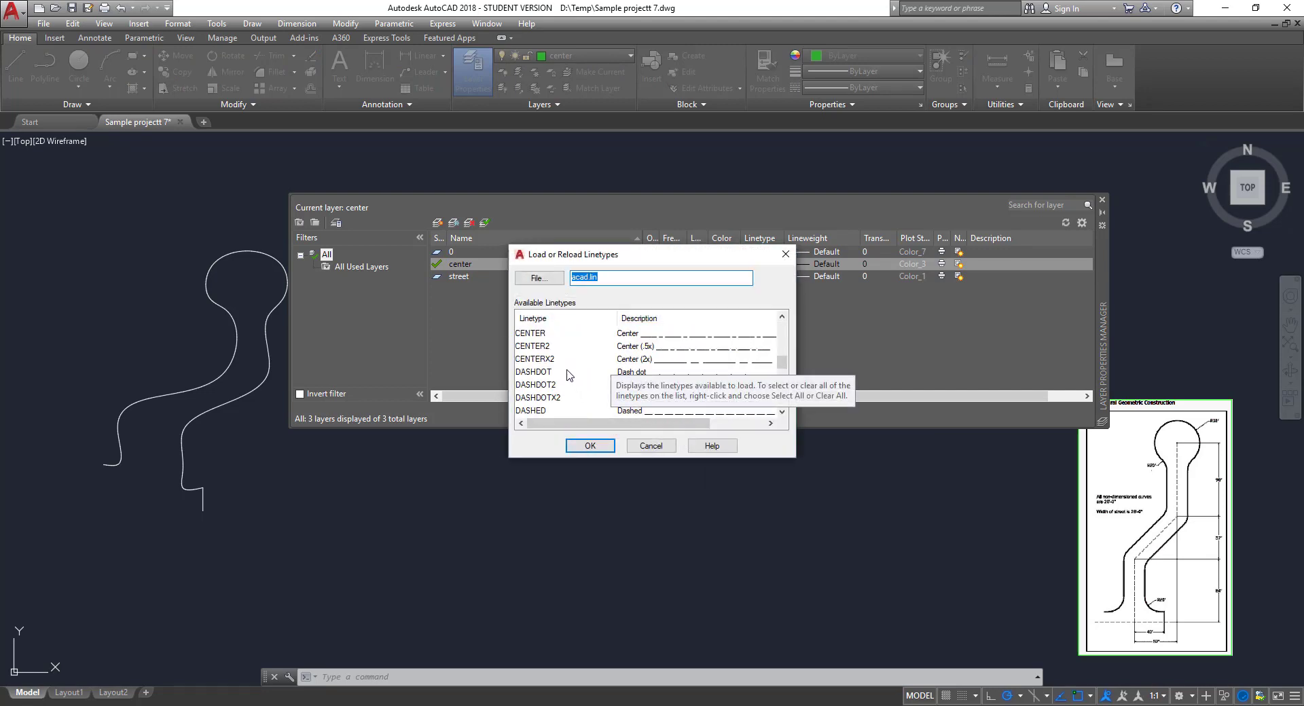
click(538, 334)
click(590, 445)
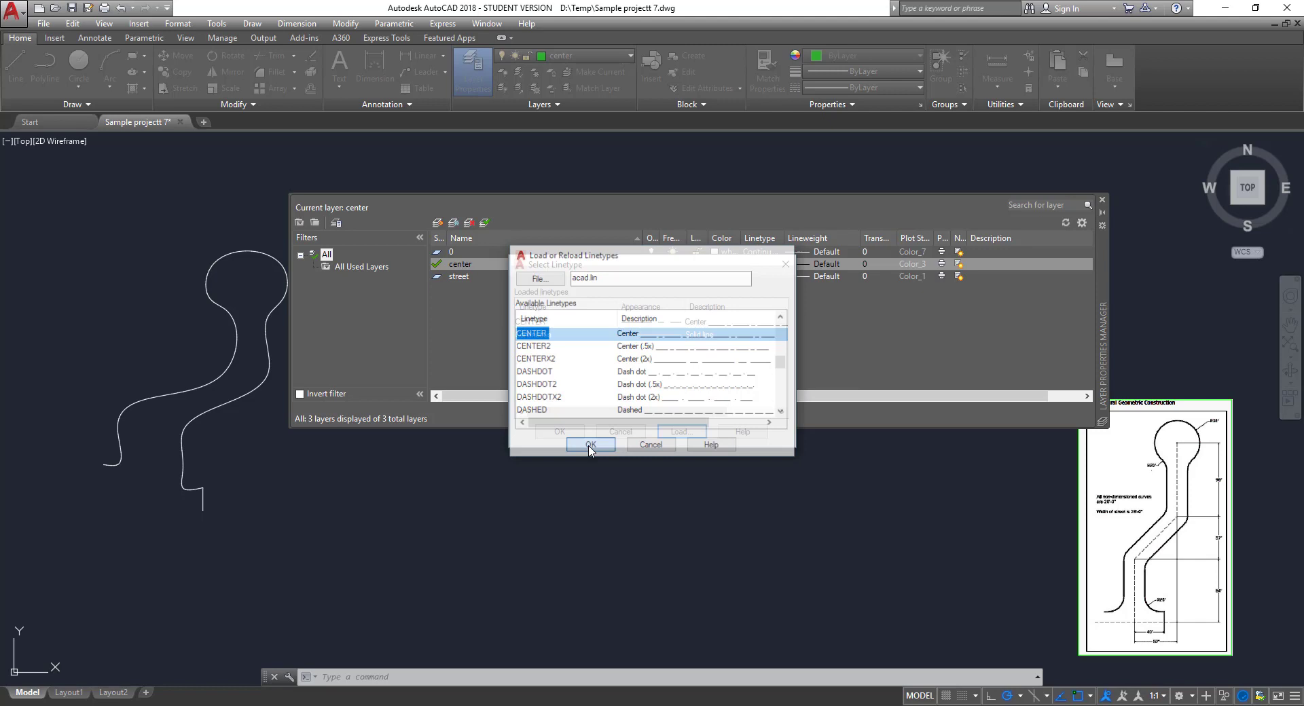
- Assign the CENTER linetype to the center layer and close the layer properties
click(537, 322)
click(560, 432)
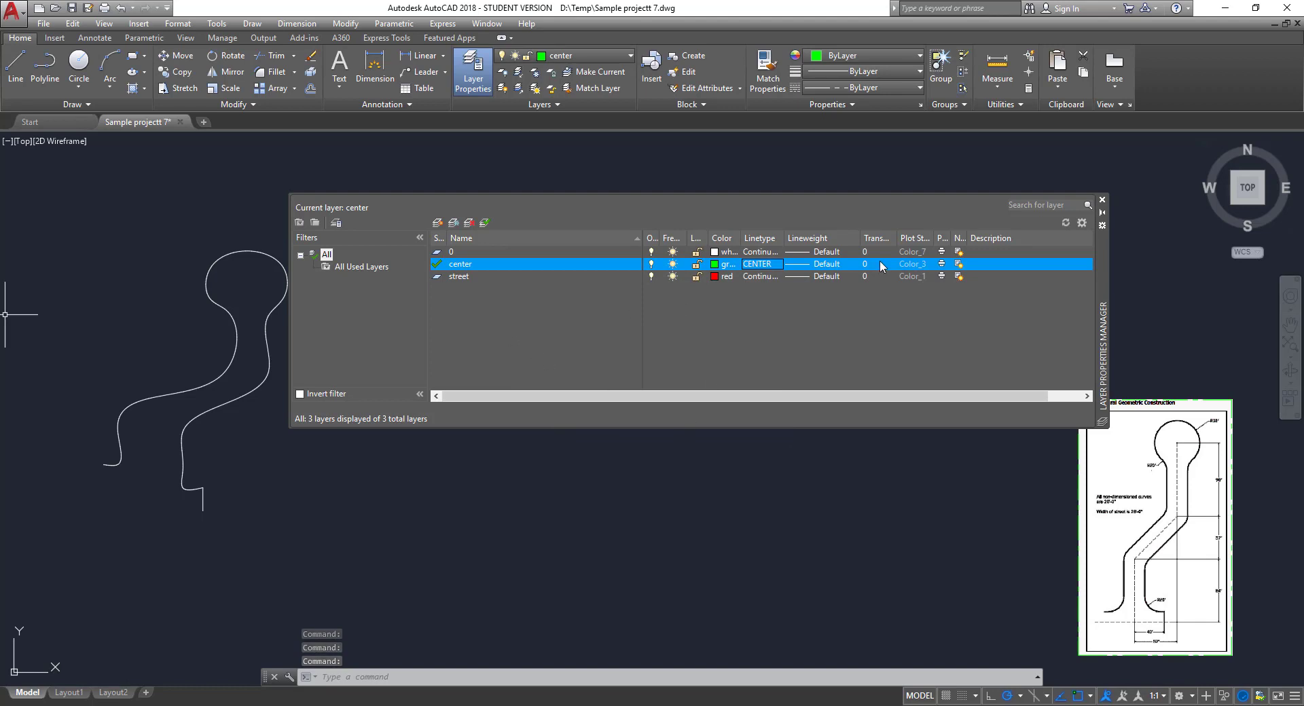
click(1103, 201)
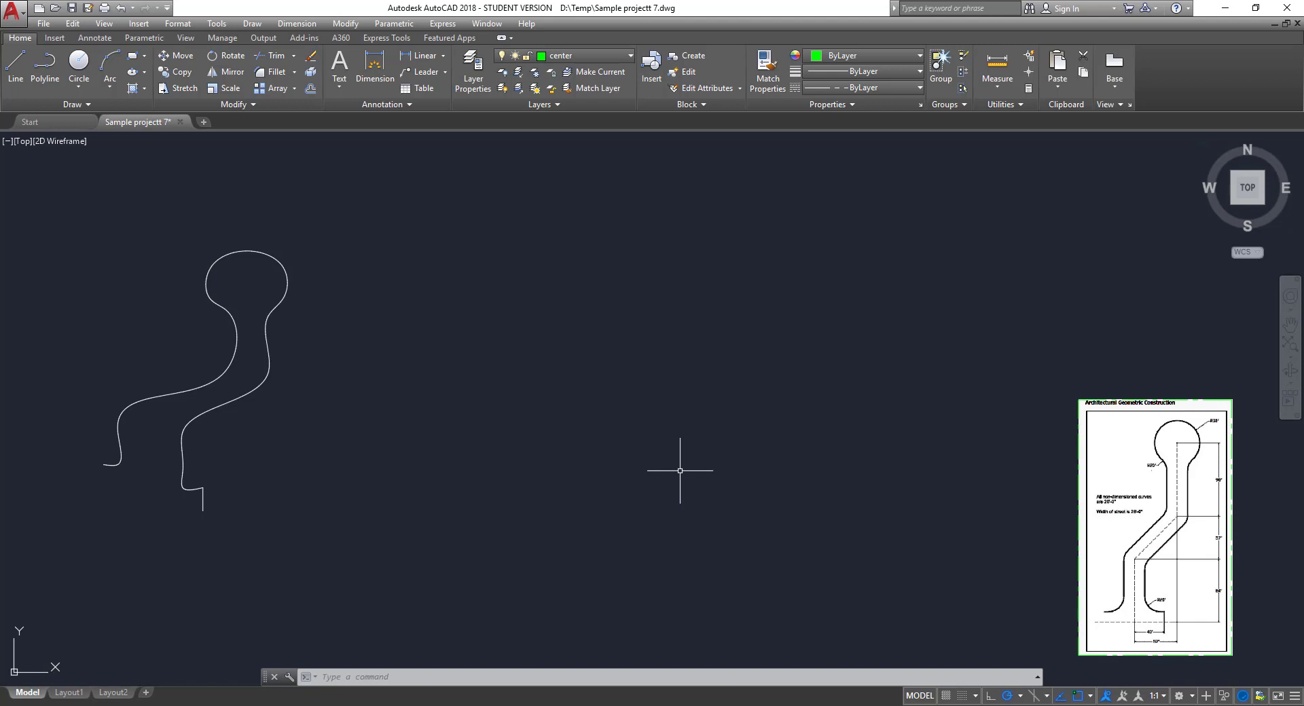
click(13, 66)
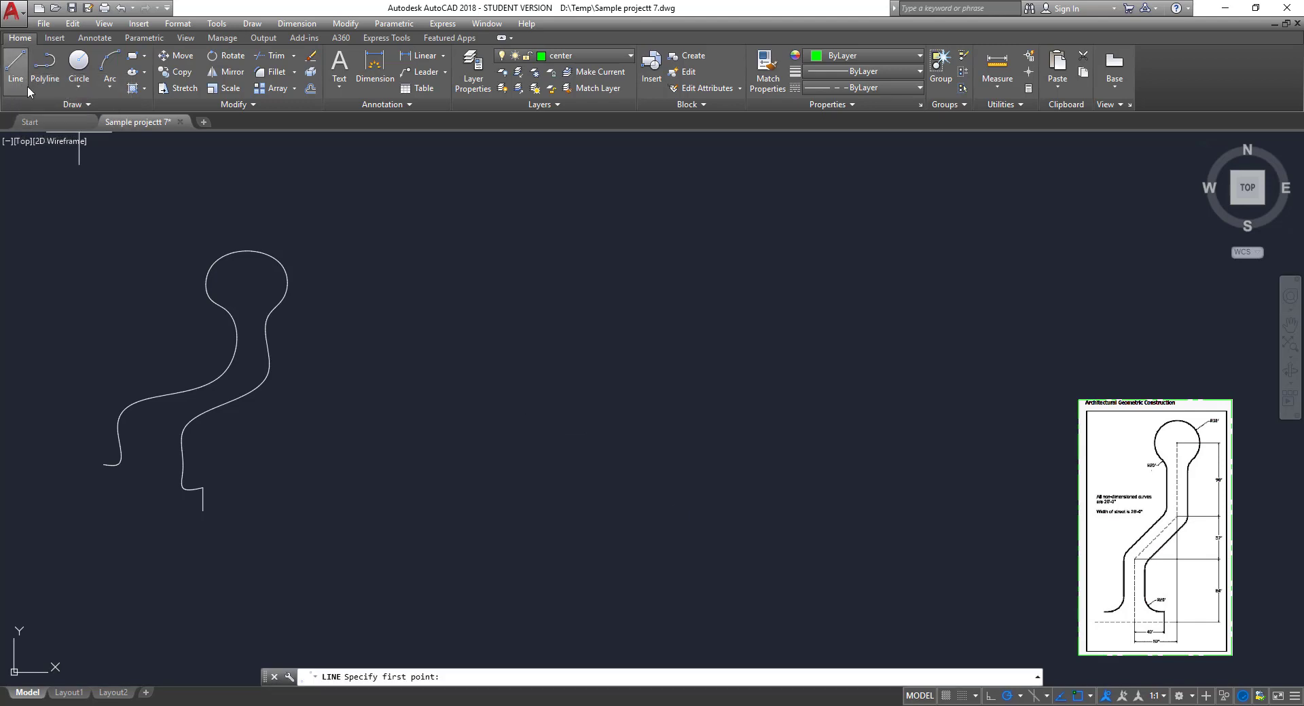
click(470, 473)
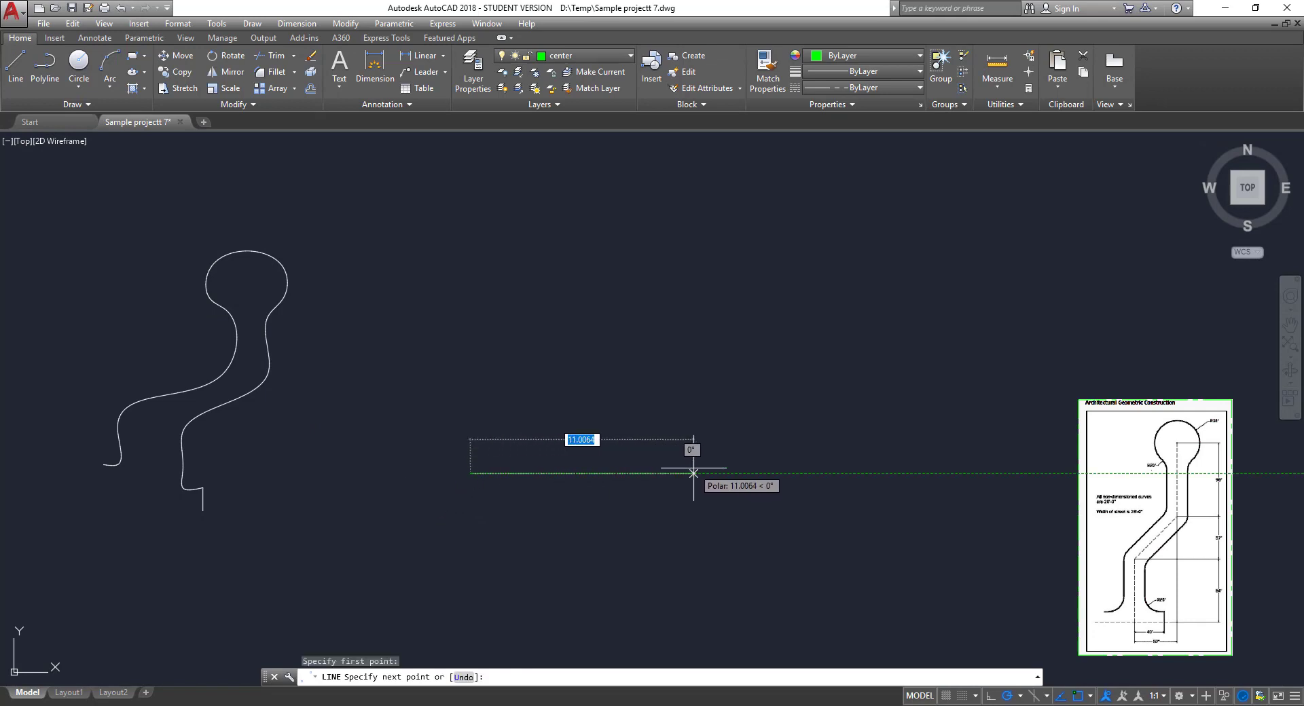
text(80)
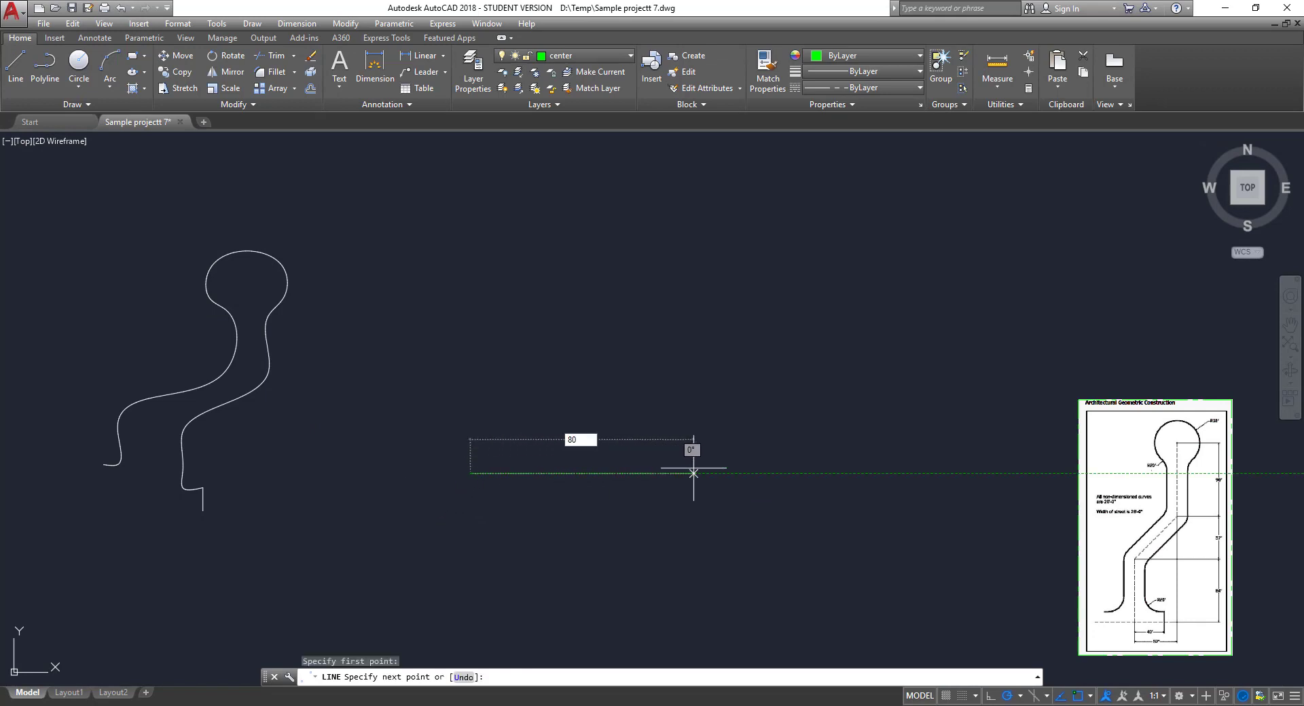
text(')
key(Return)
key(Escape)
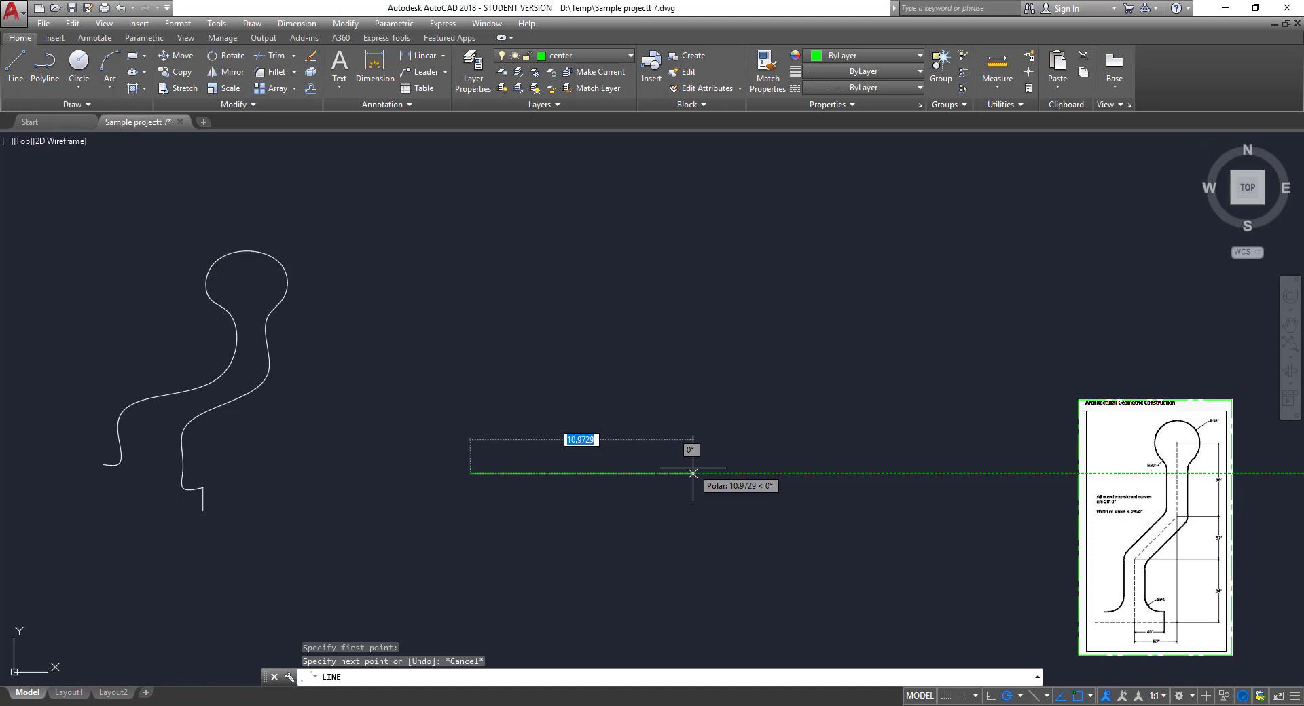
key(Escape)
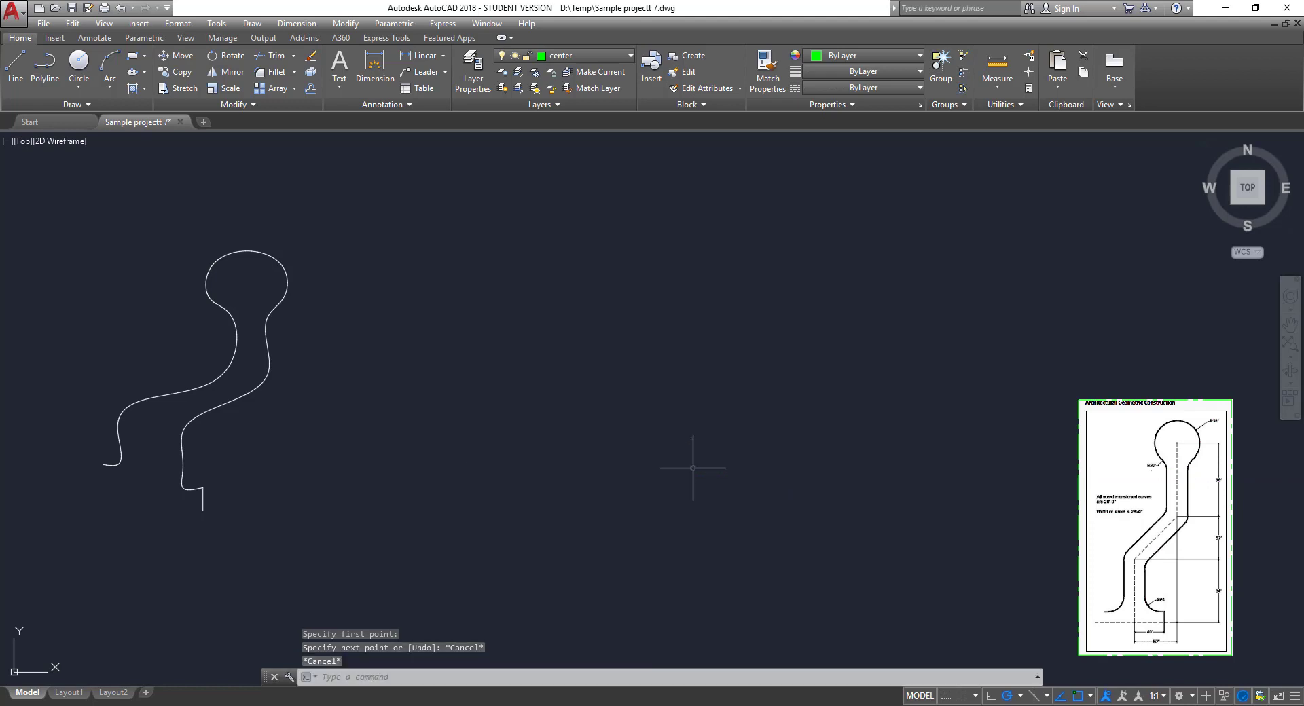
- Set the drawing's length units to Architectural, keeping feet as the insertion scale
scroll(650, 472, down, 1)
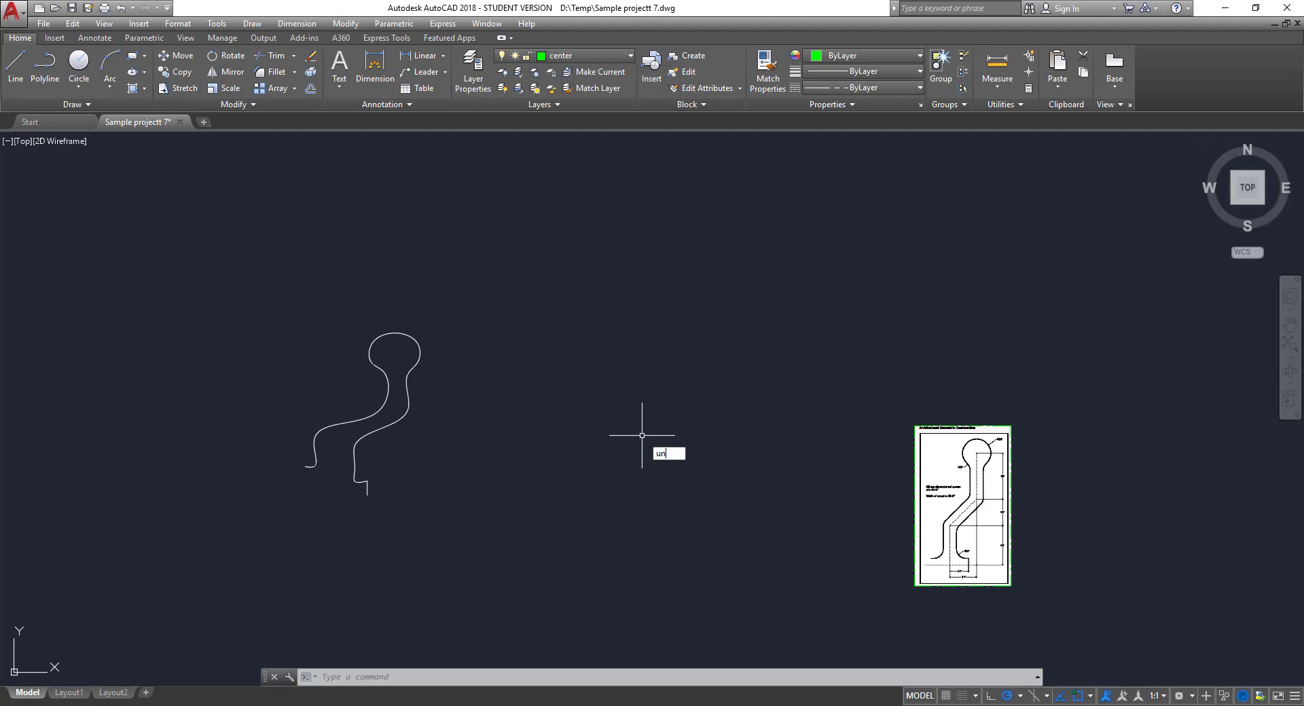
key(Return)
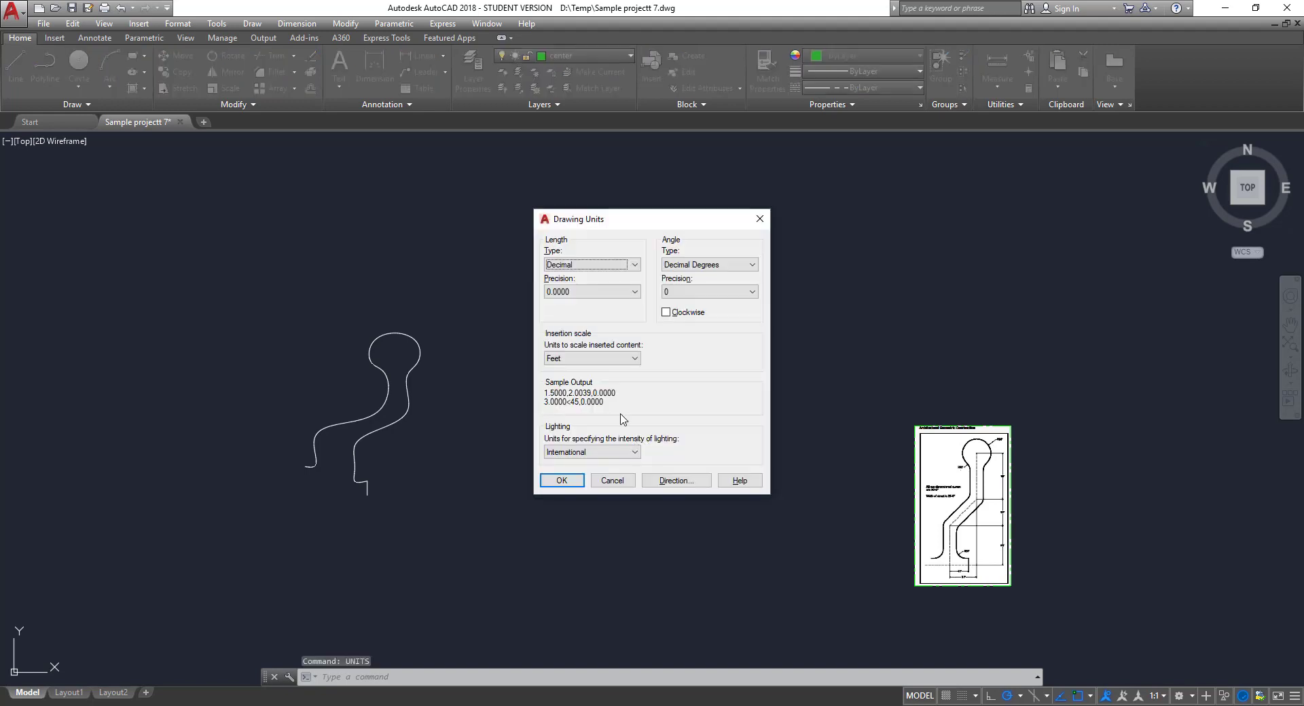
click(615, 265)
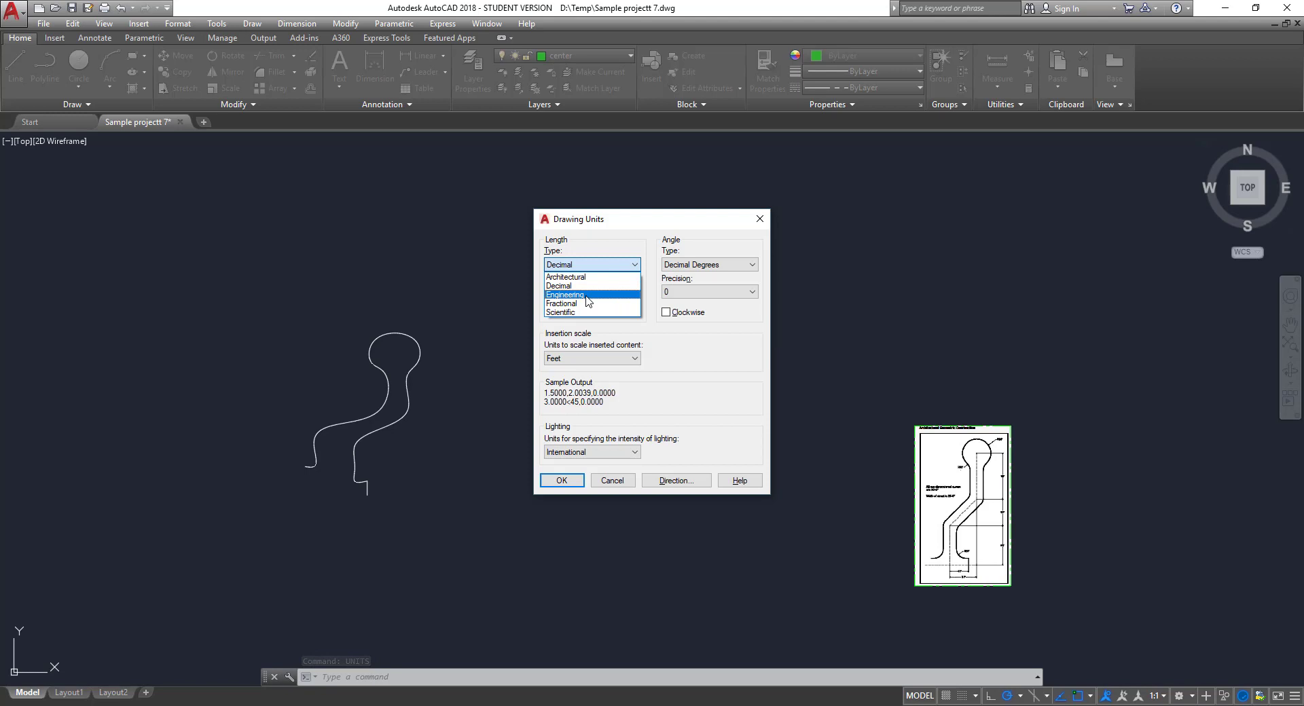
click(587, 278)
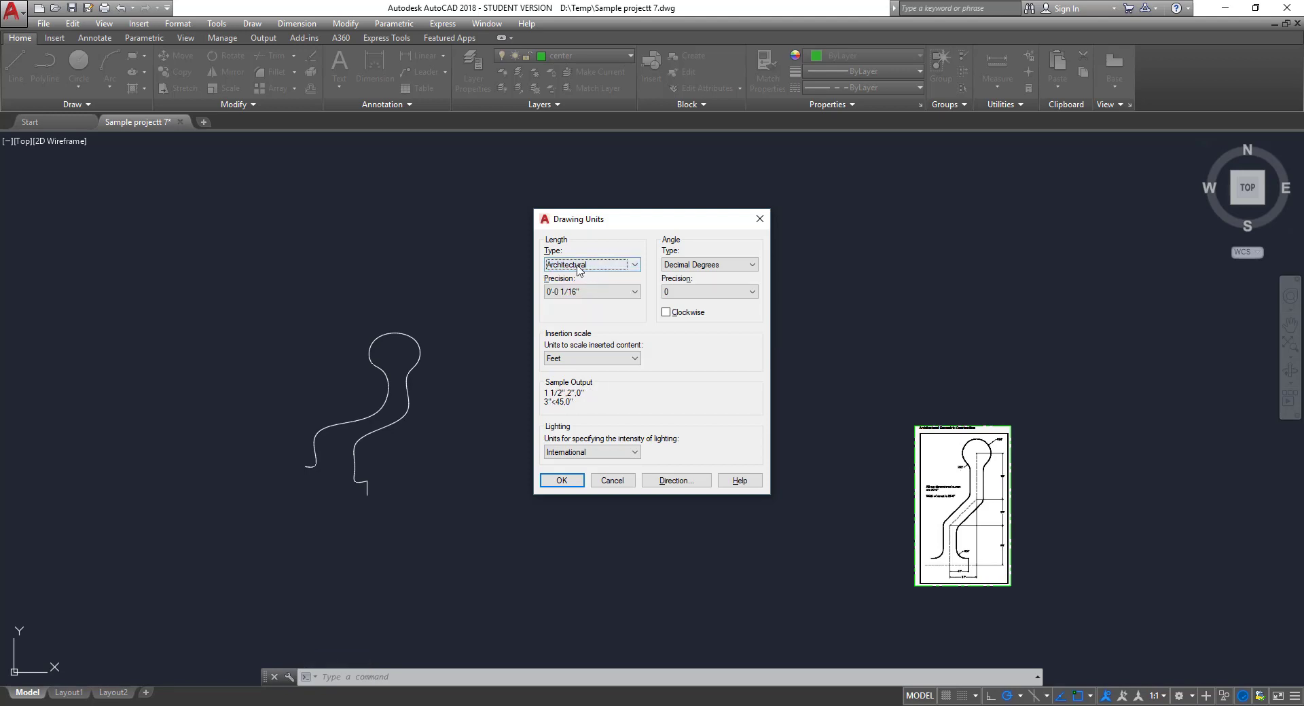
click(562, 481)
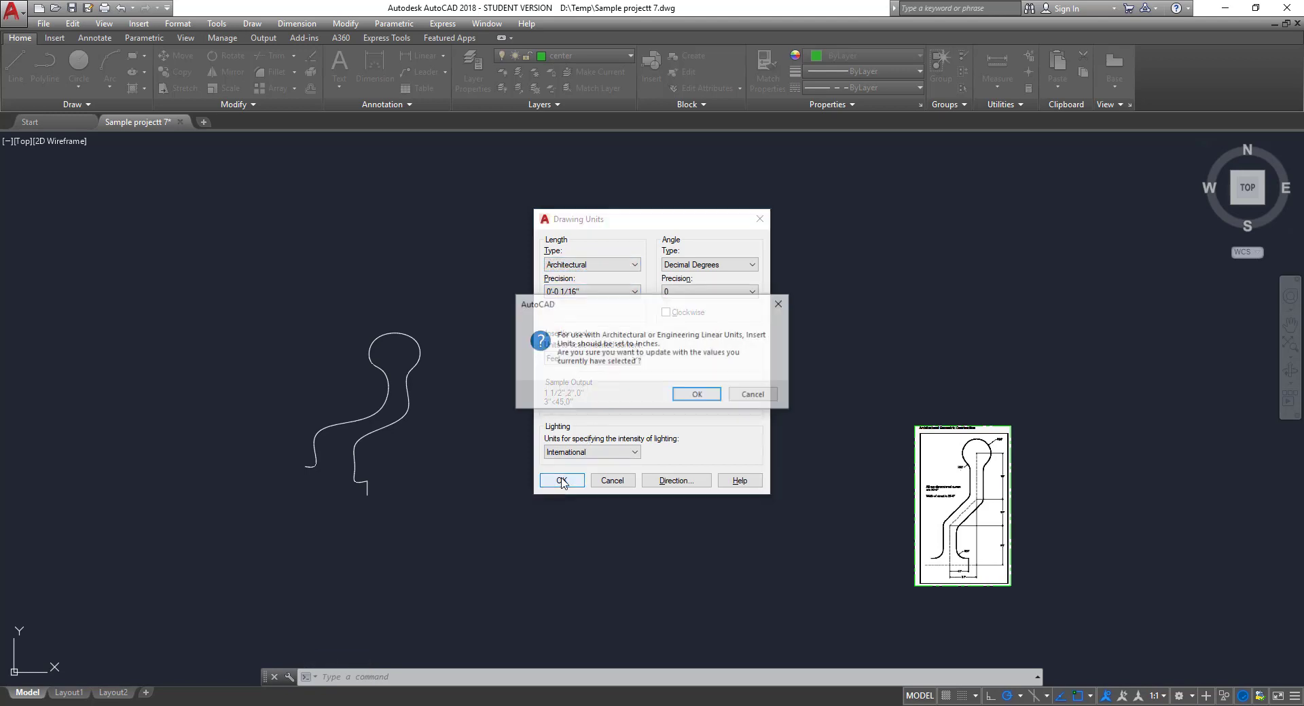
click(695, 397)
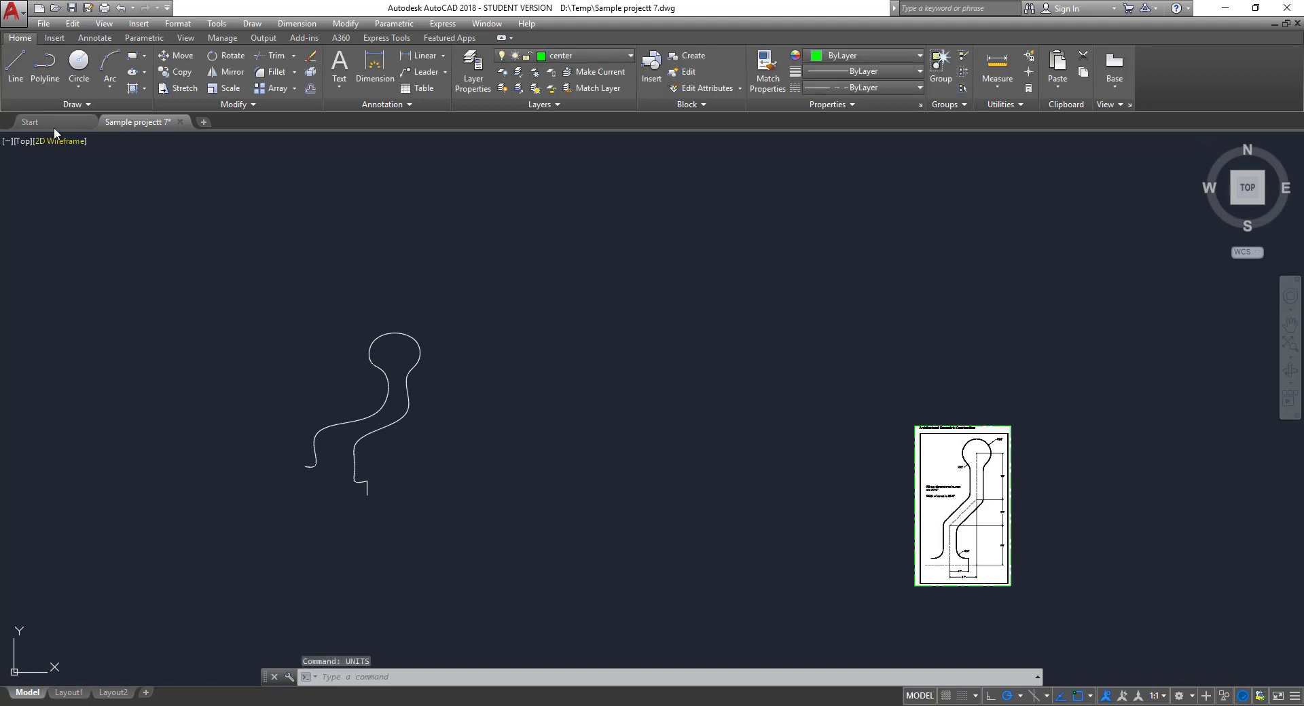
- Draw an 80' horizontal line on the center layer, starting in the empty area beside the freehand street sketch
click(15, 71)
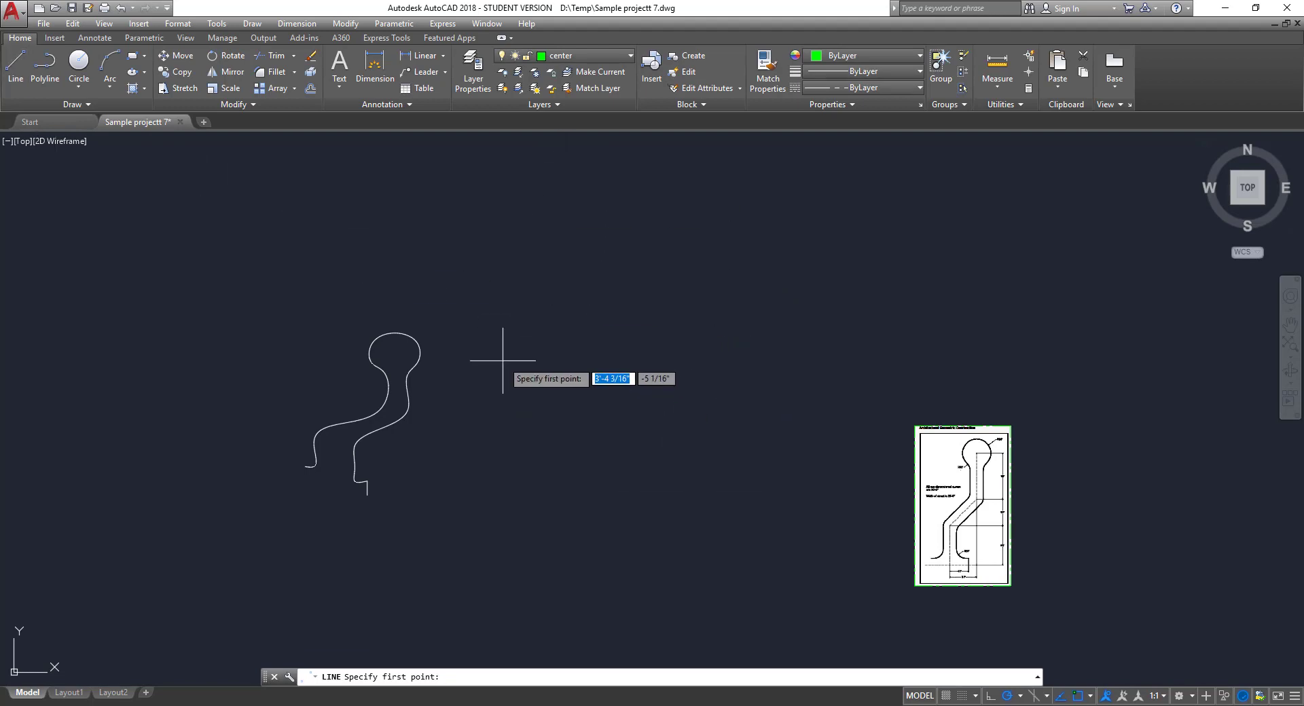
click(511, 327)
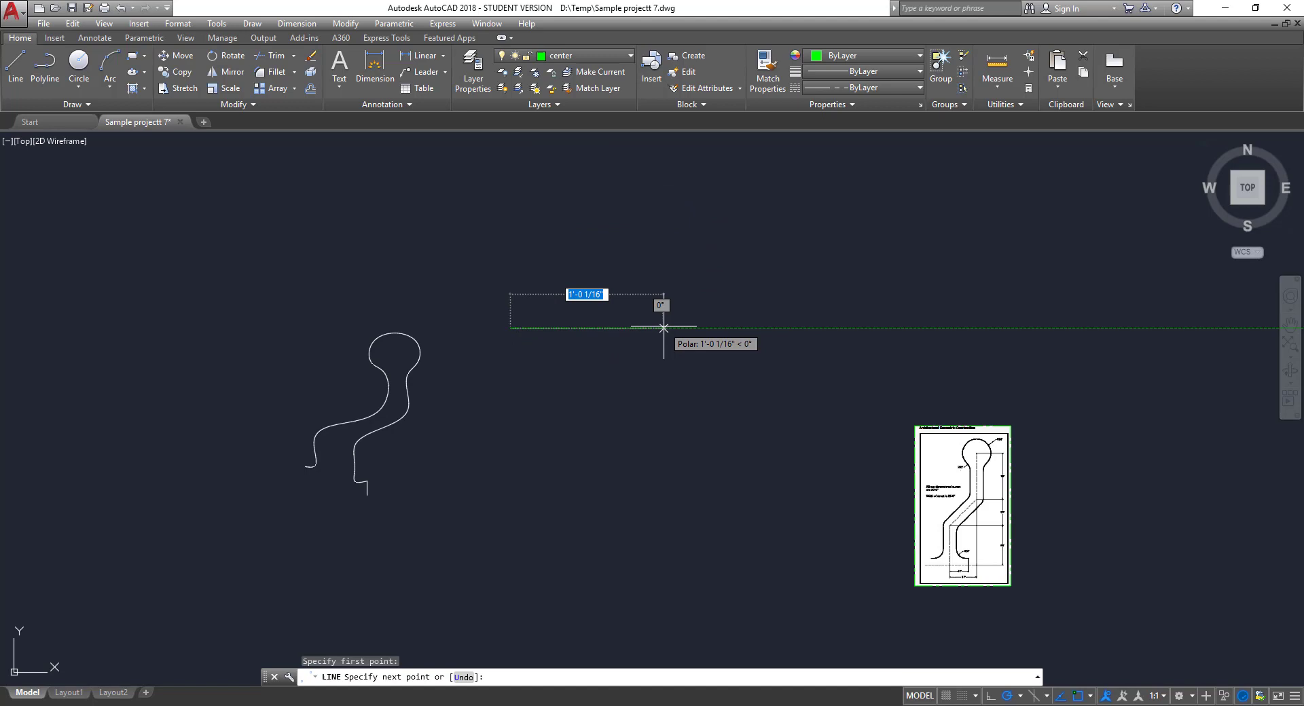
text(80)
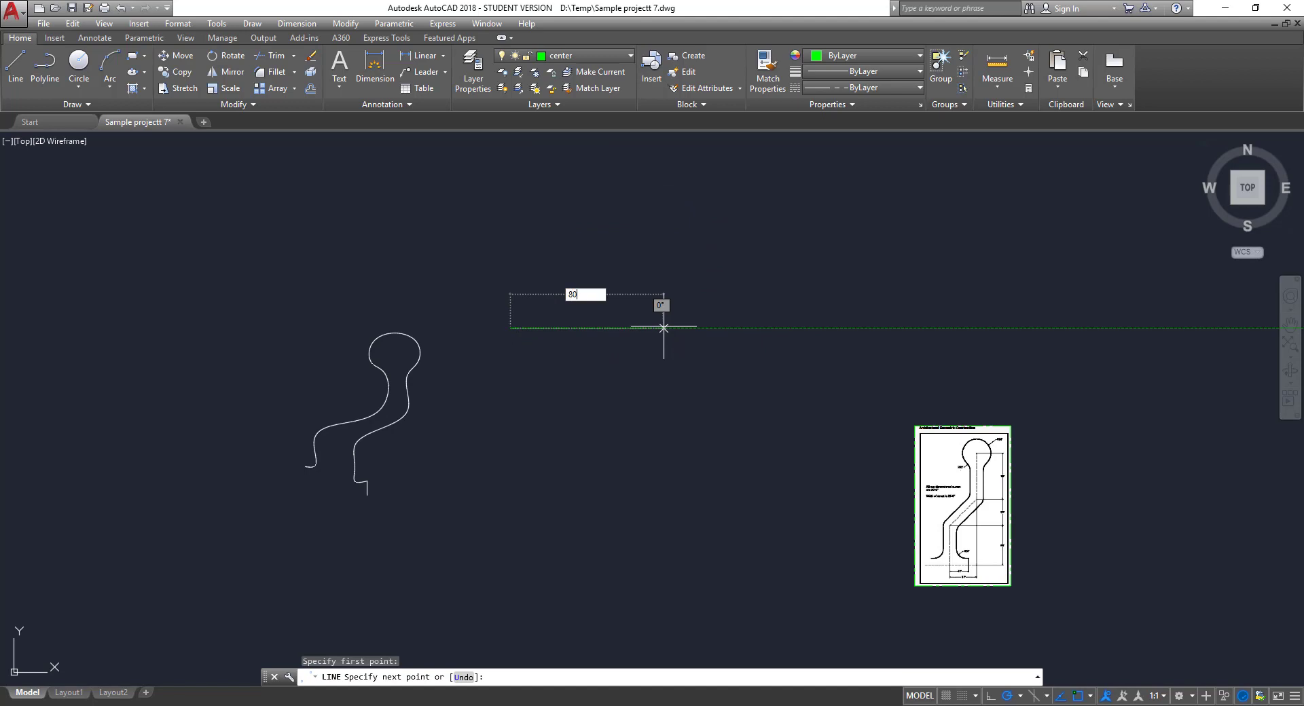
key(Return)
key(Return)
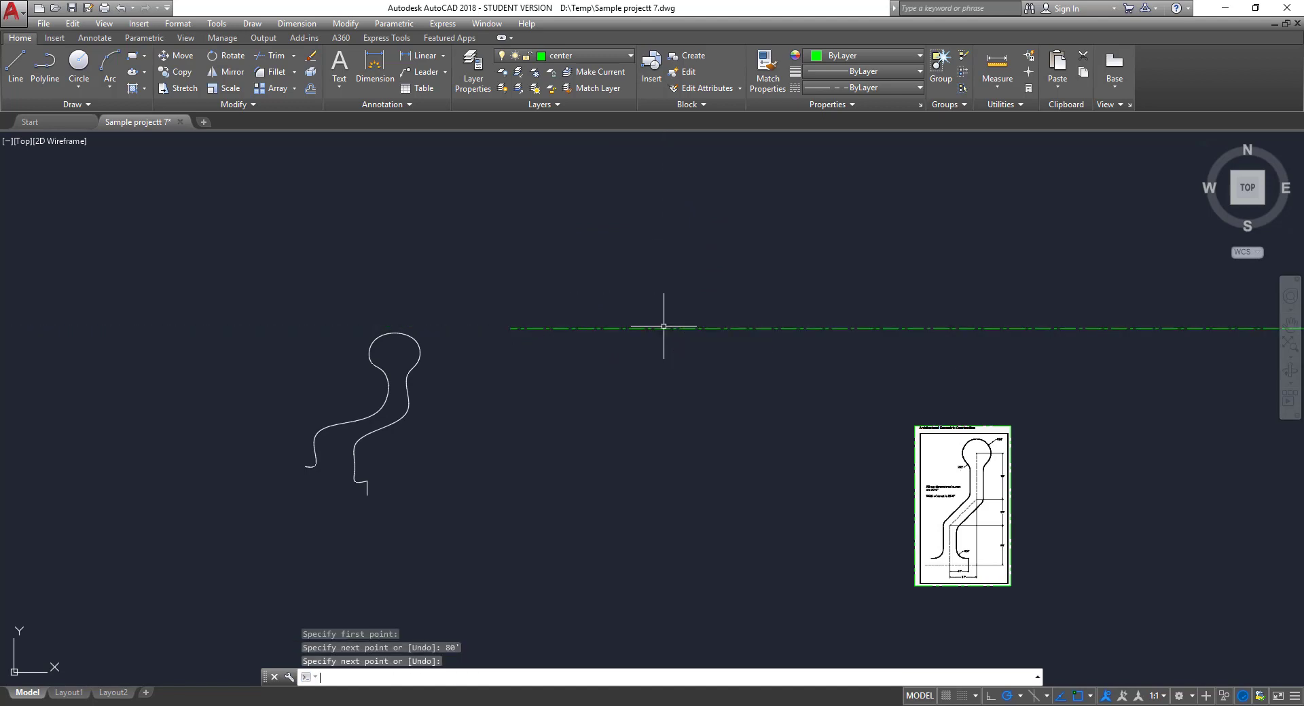
- Enlarge the reference image by stretching its lower-right corner diagonally outward by about 12'
scroll(781, 383, down, 4)
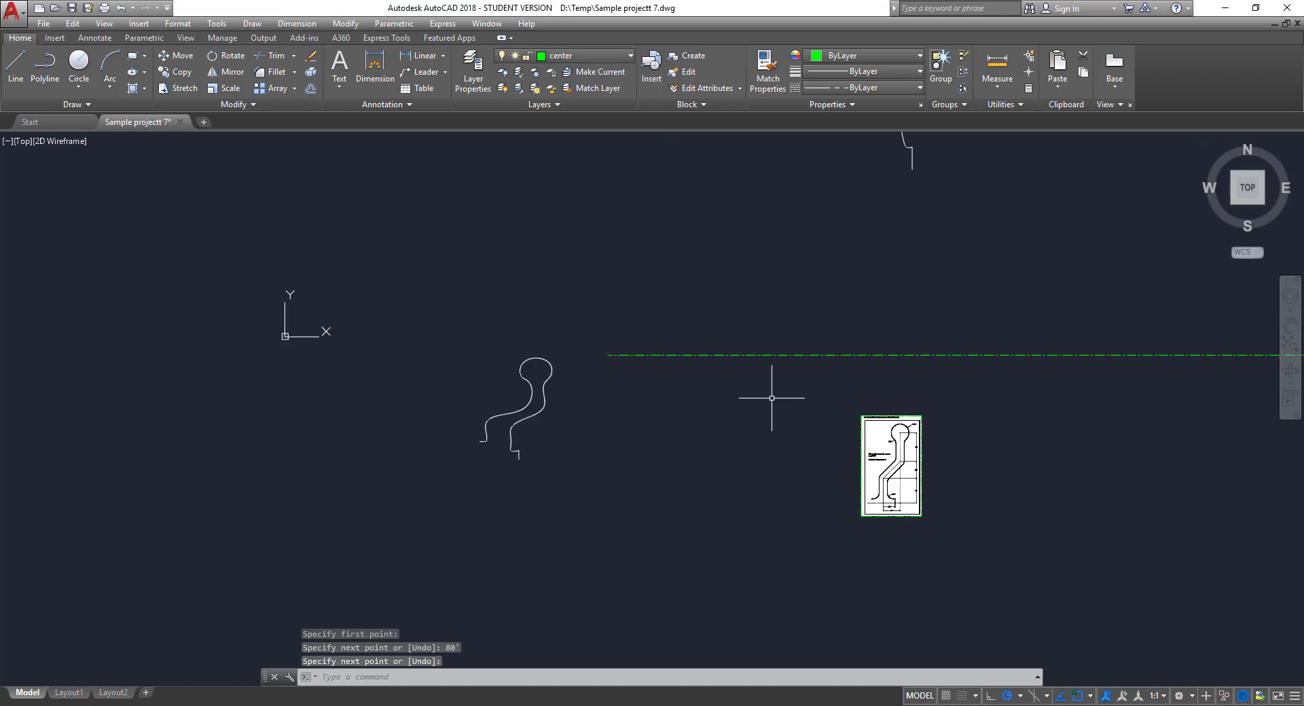
scroll(753, 407, down, 4)
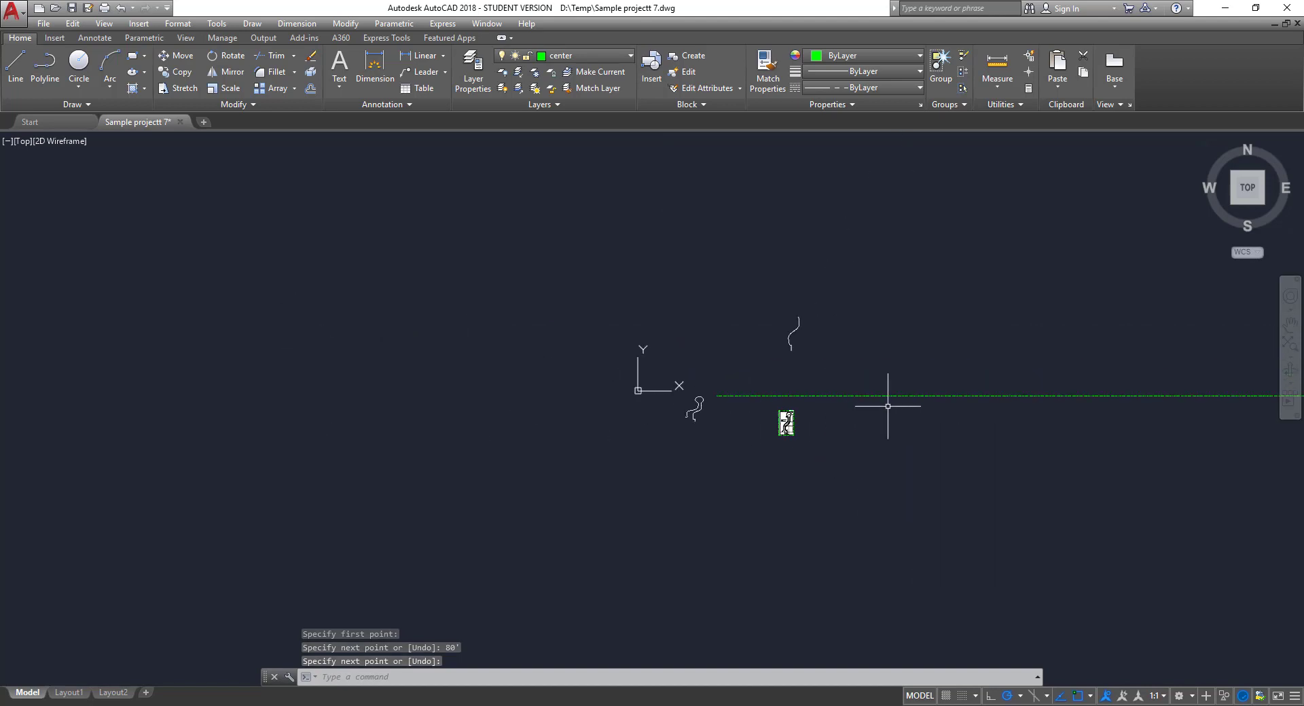
scroll(890, 408, up, 2)
middle_drag(923, 406, 530, 410)
scroll(530, 410, down, 6)
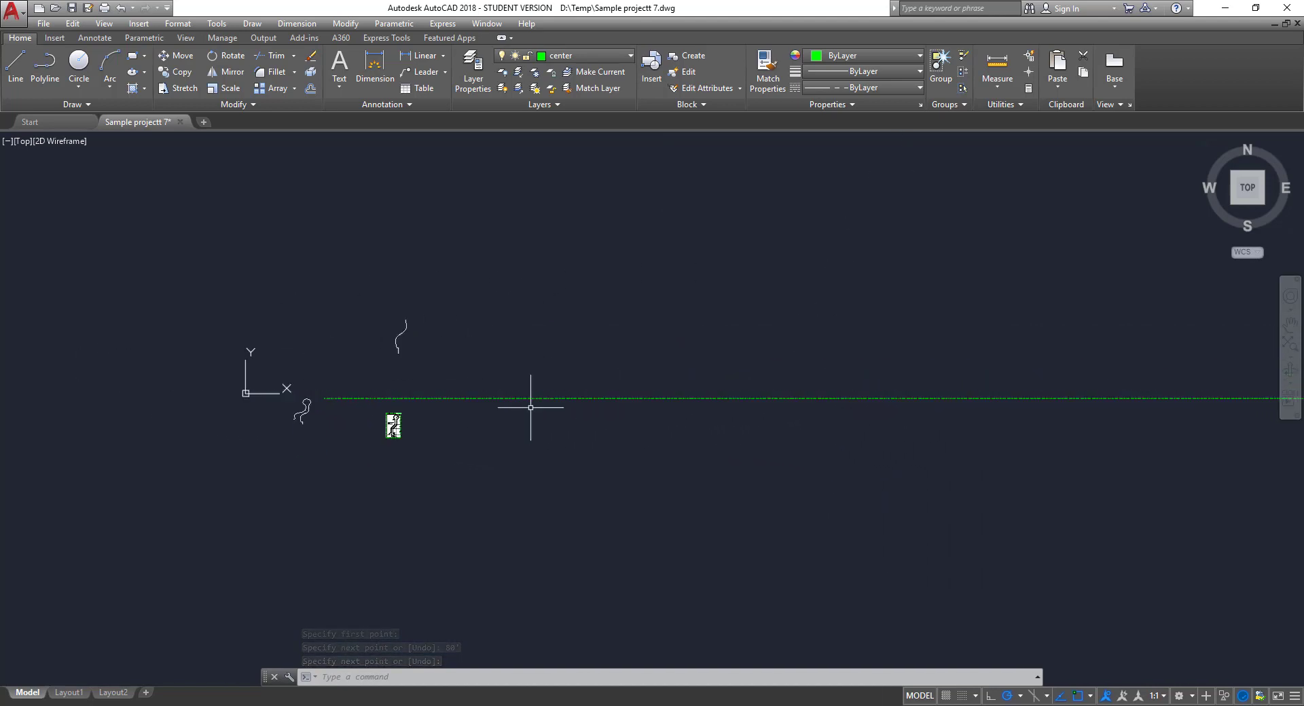
scroll(623, 410, down, 2)
scroll(621, 409, up, 4)
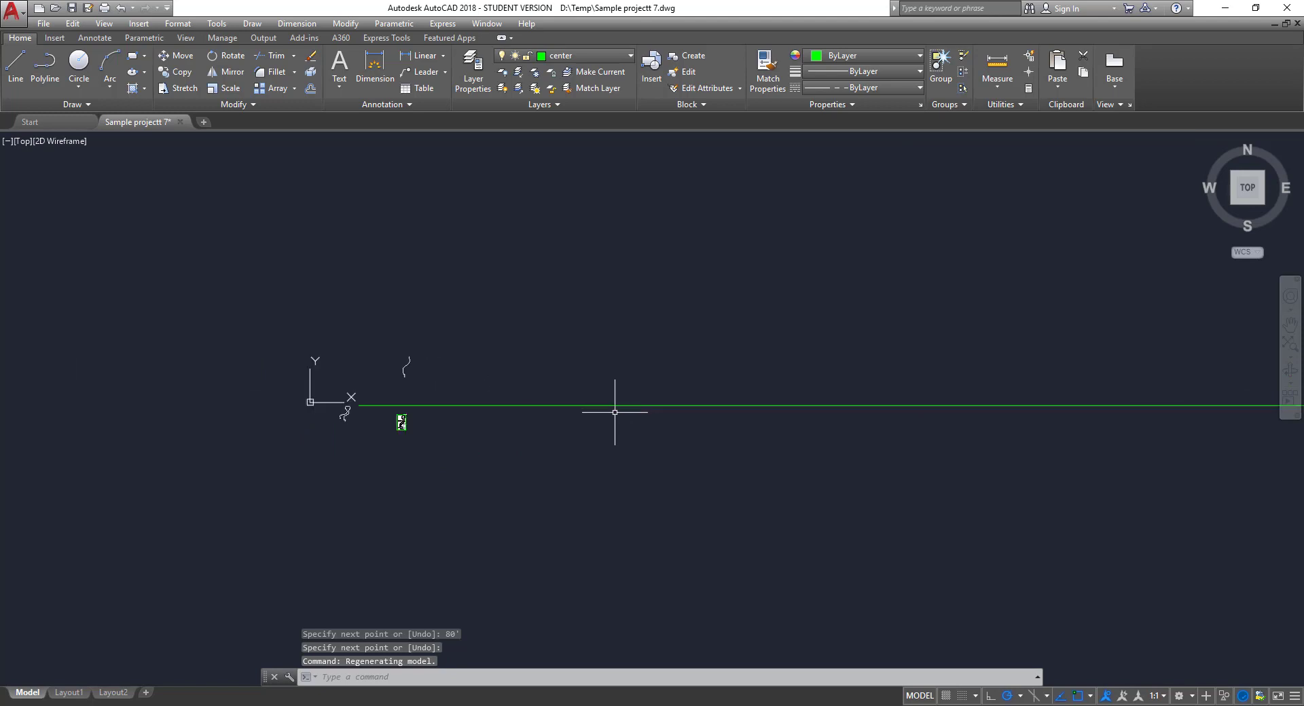
click(394, 411)
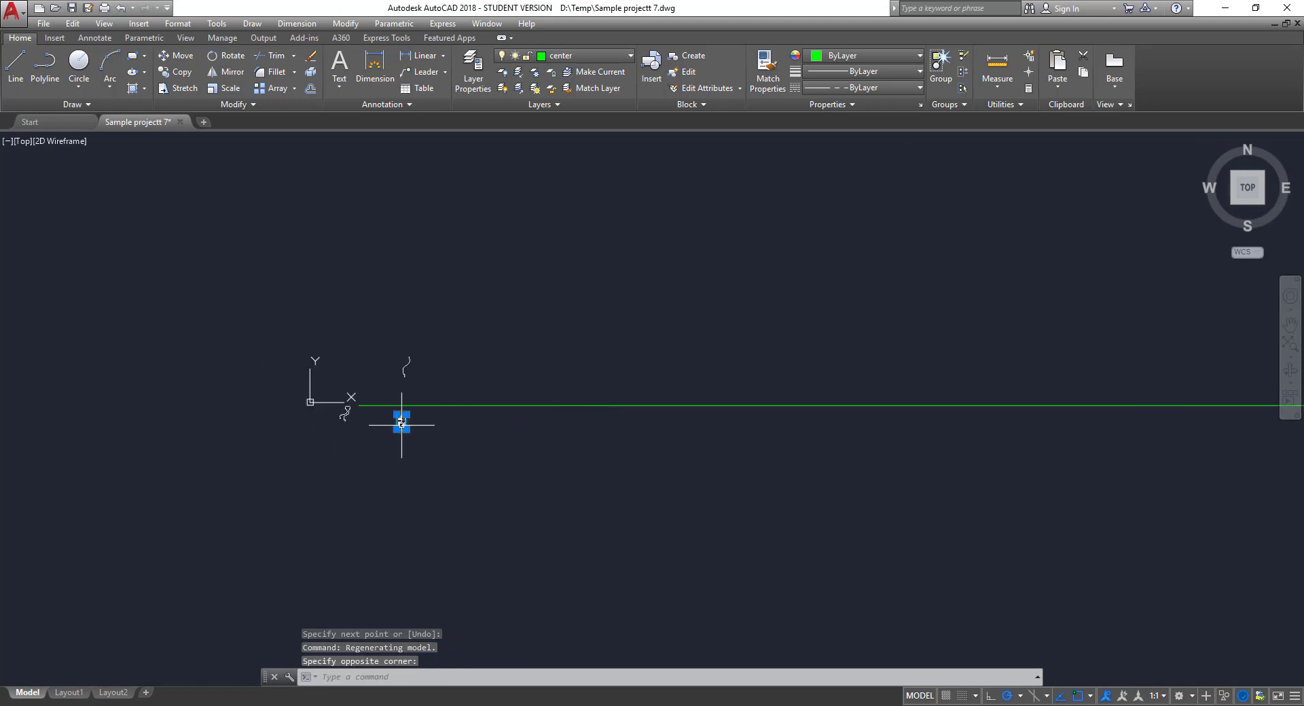
click(406, 429)
click(406, 428)
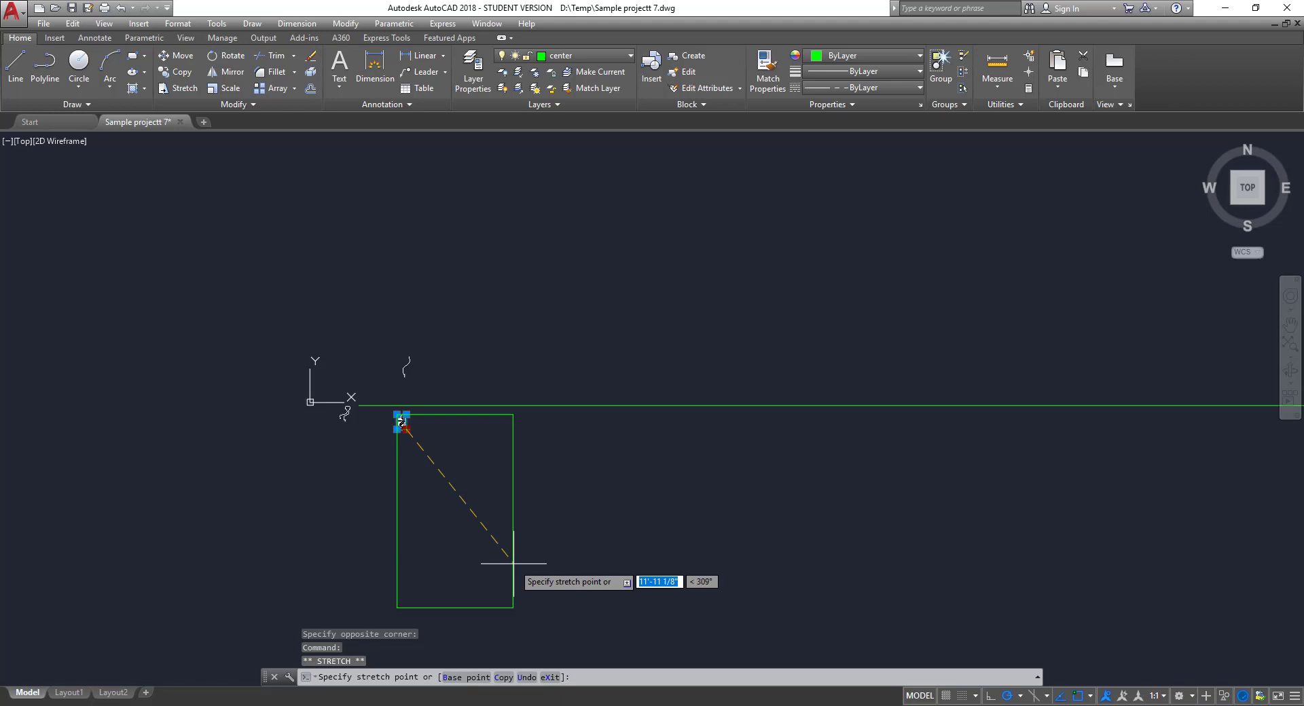
click(517, 568)
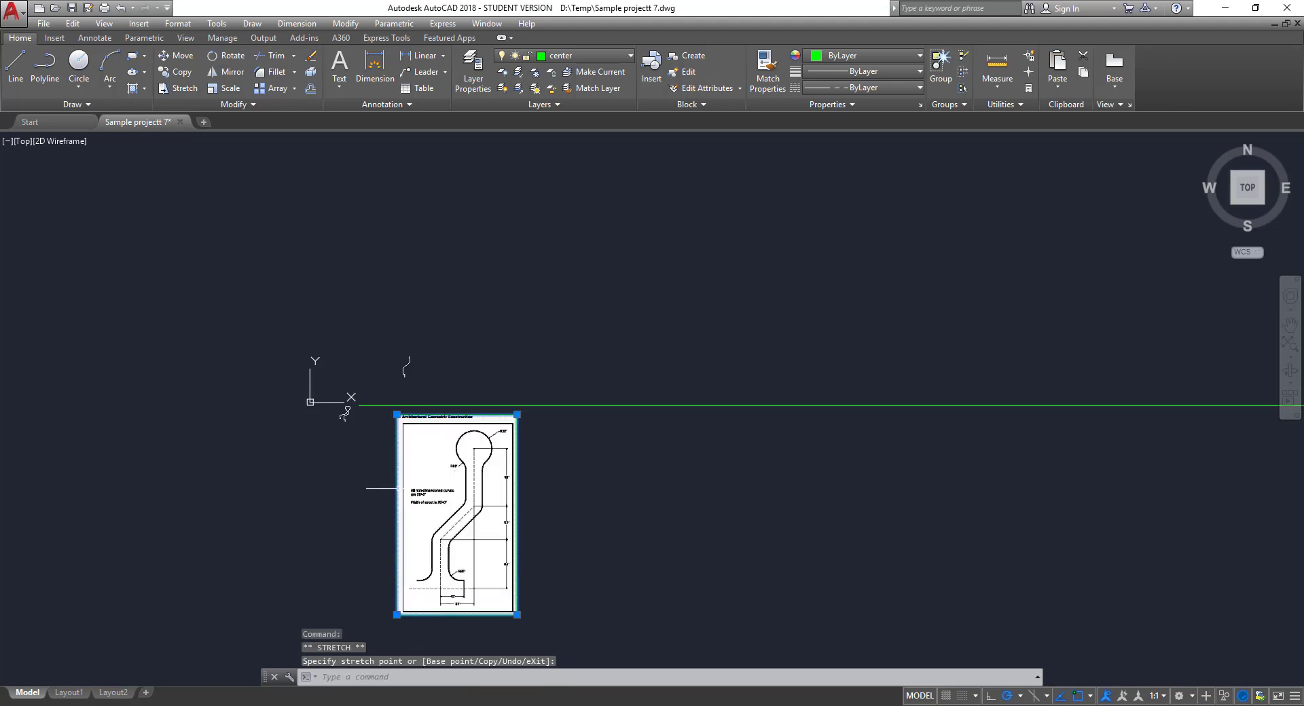
- Clear the current selection and set the drawing's global linetype scale factor to 48 with LTSCALE
scroll(845, 413, down, 1)
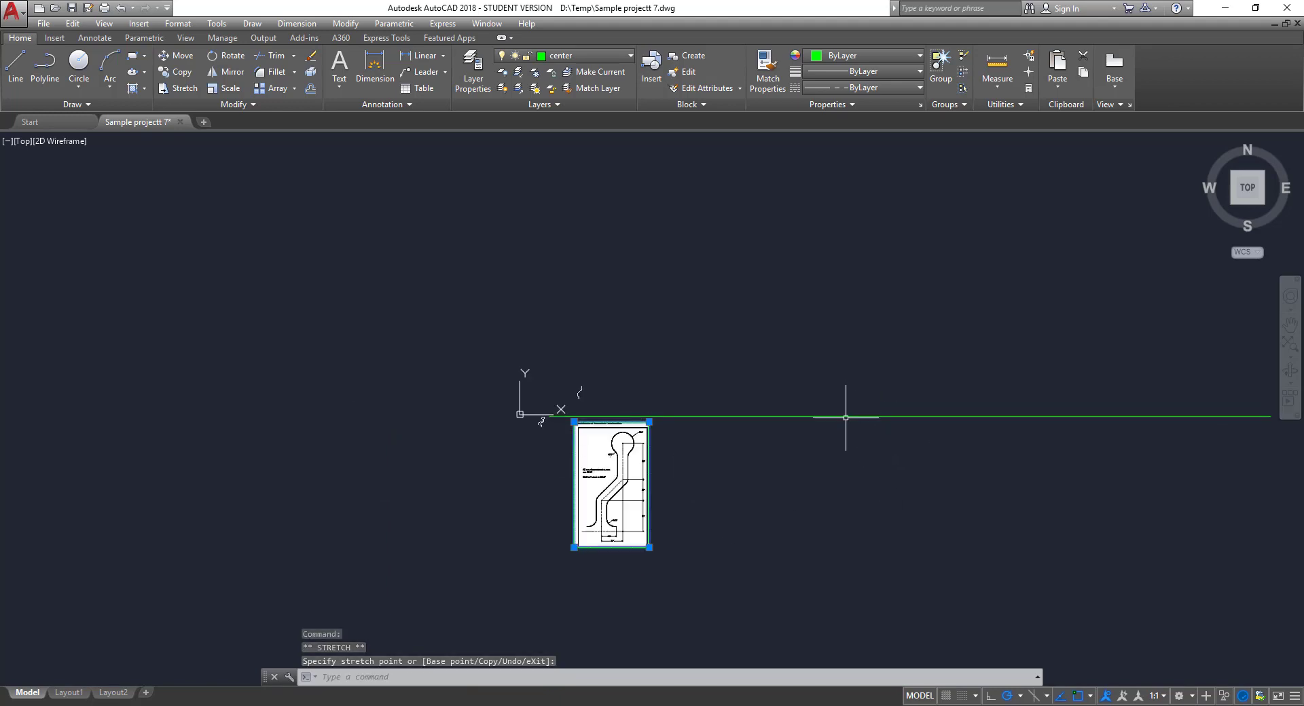
click(845, 415)
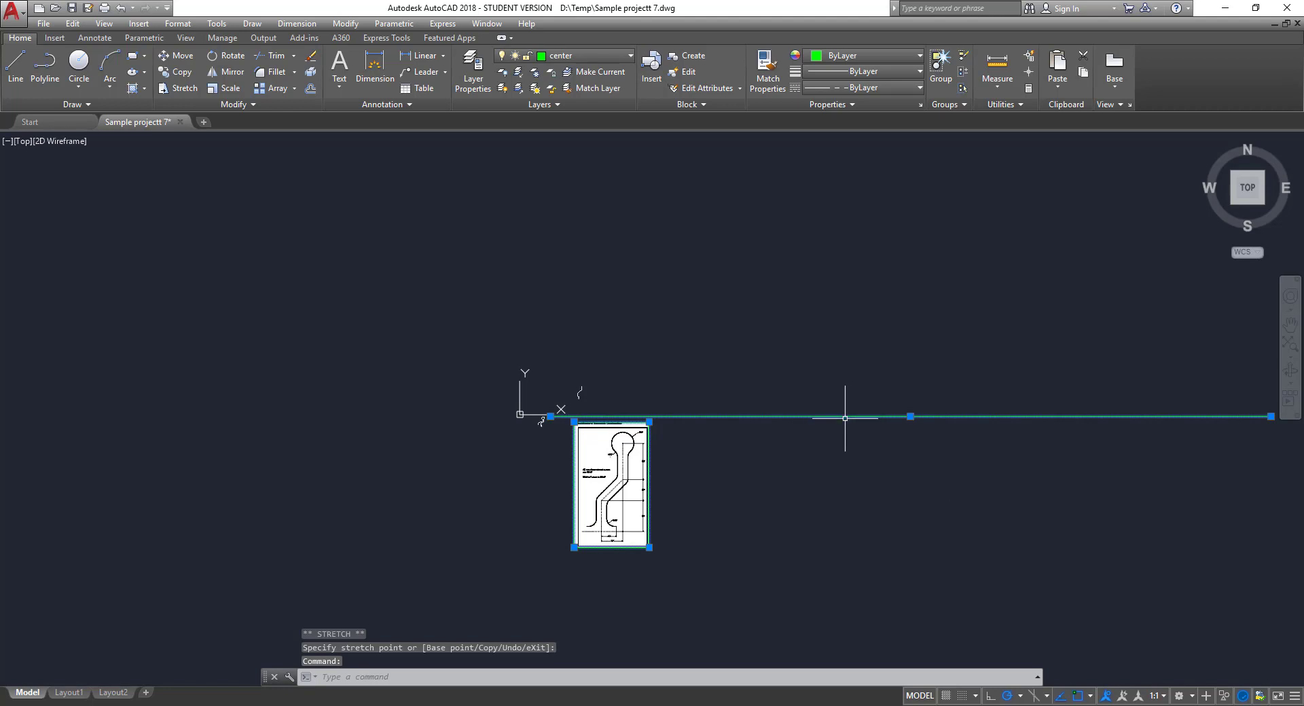
key(Escape)
key(Escape)
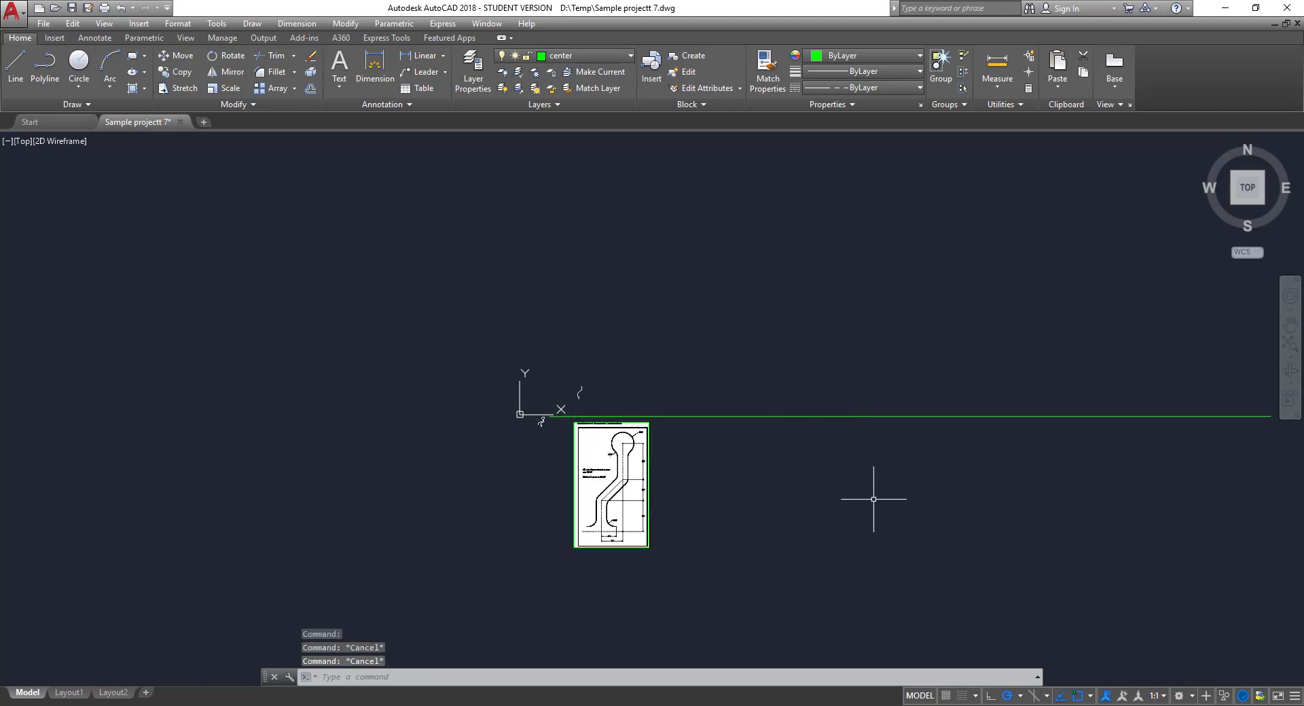
scroll(930, 508, down, 1)
scroll(931, 506, up, 2)
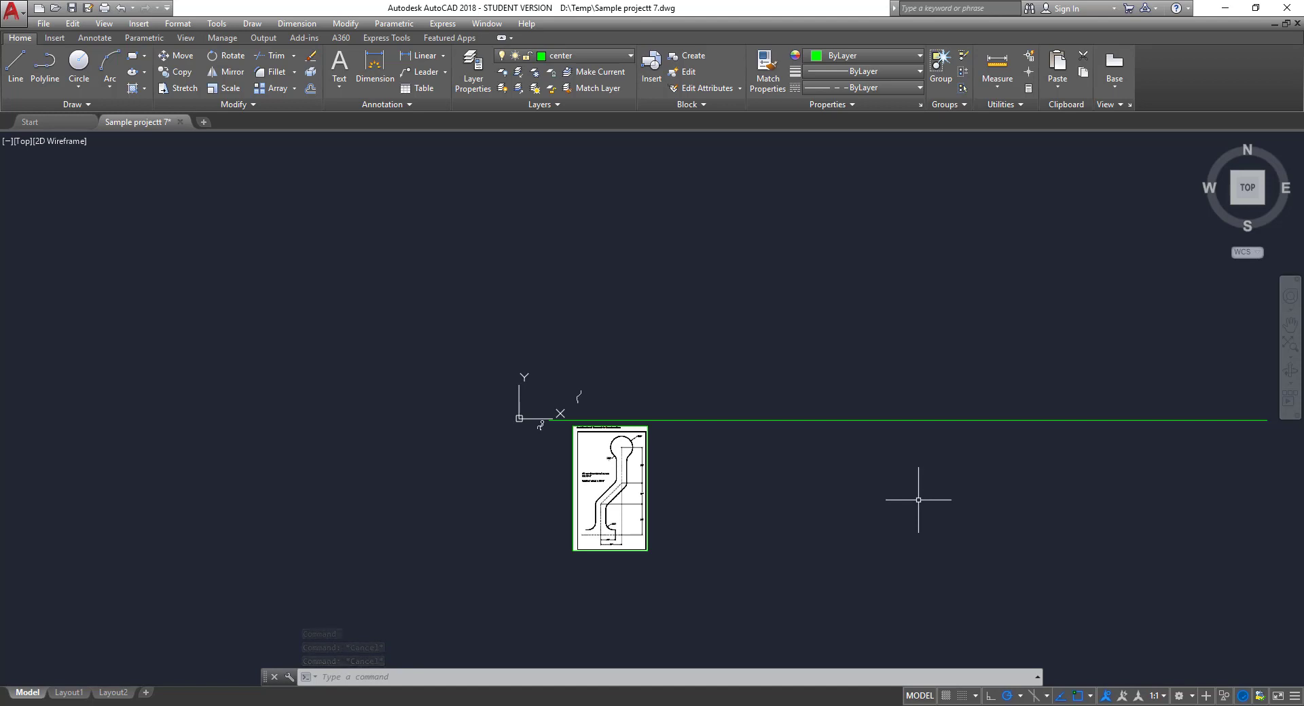
text(LTSCa)
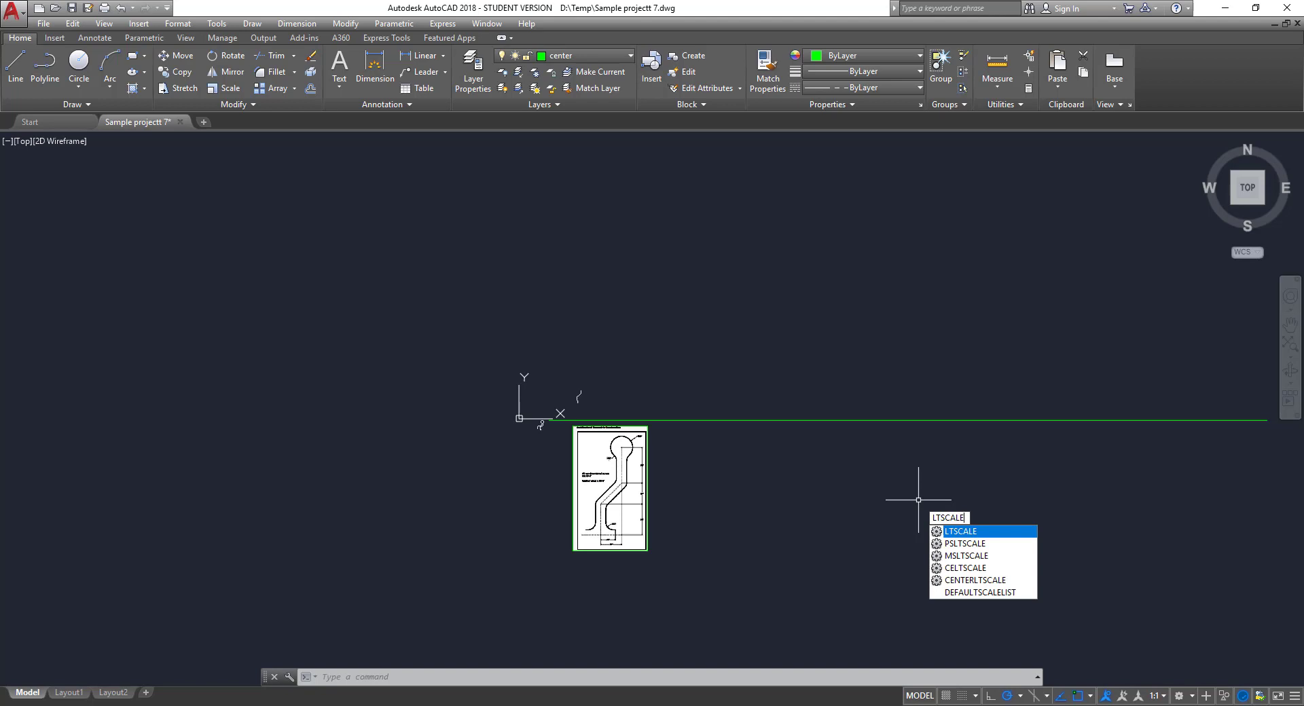
key(Return)
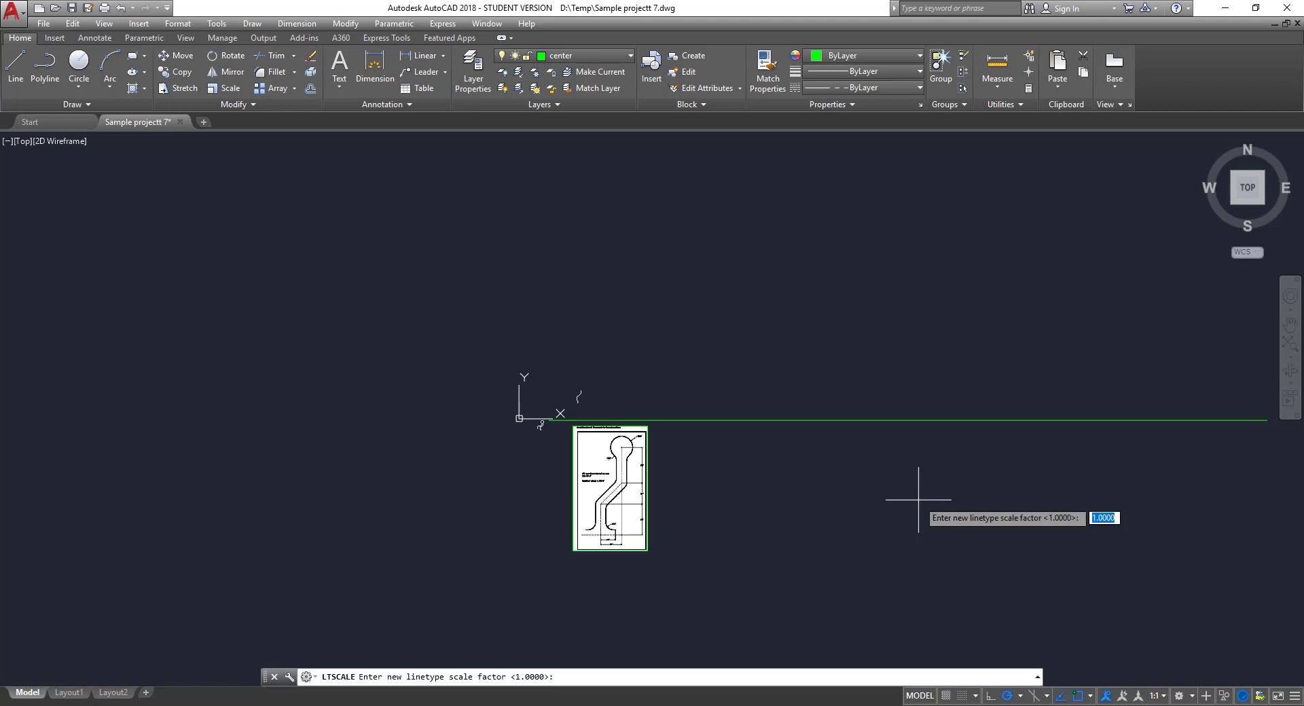
text(48)
key(Return)
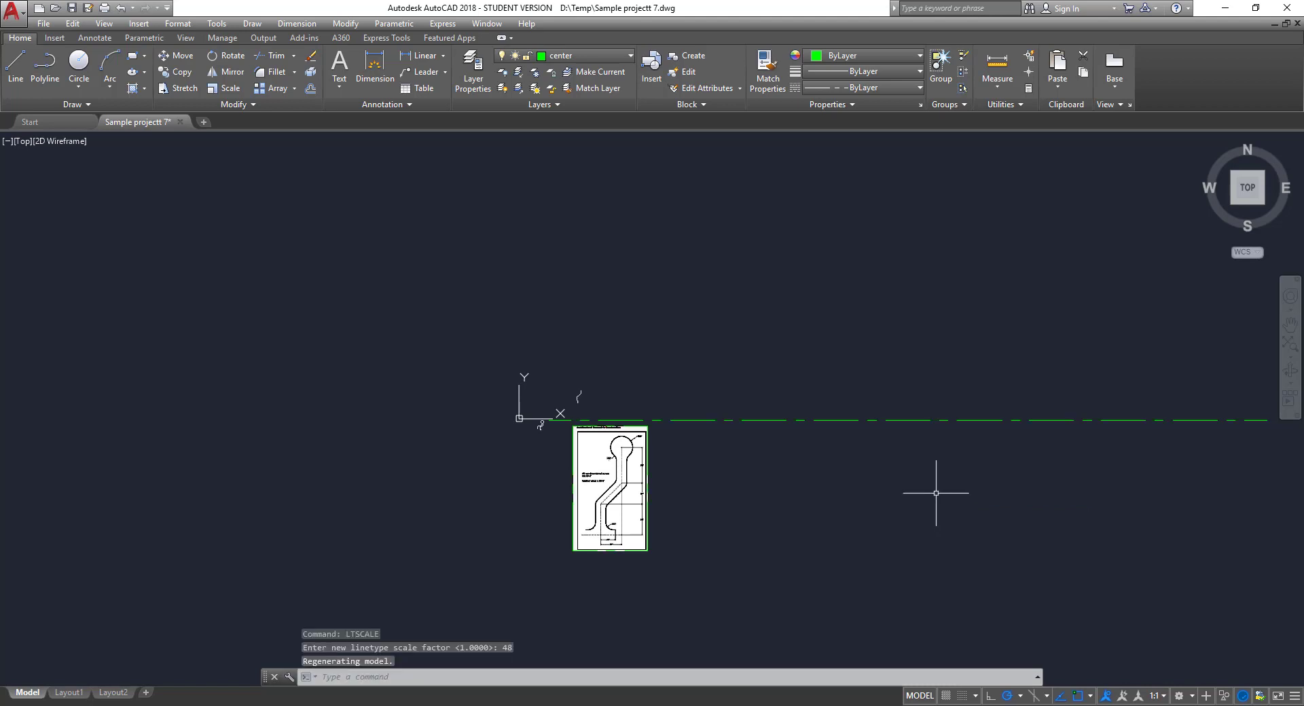
- Enlarge the reference image to roughly three and a half times its size by stretching its lower-left corner diagonally outward
scroll(918, 502, down, 5)
scroll(917, 510, up, 5)
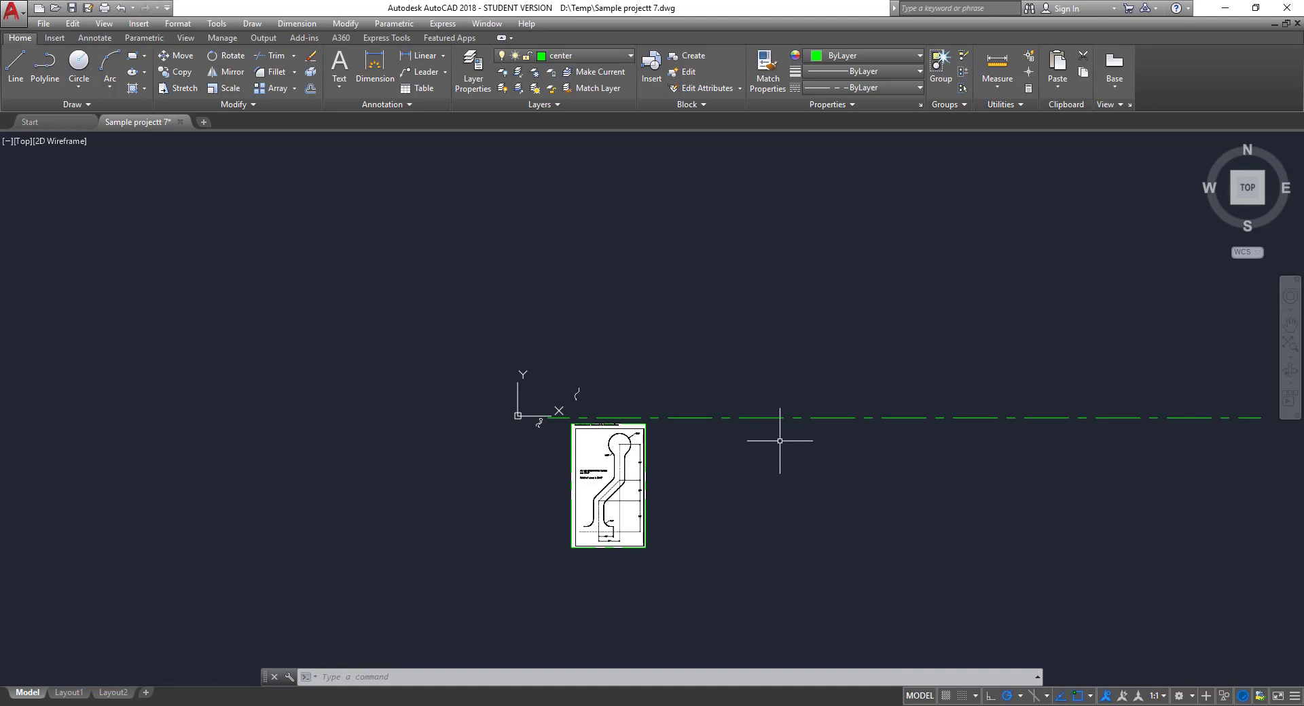
scroll(791, 444, down, 2)
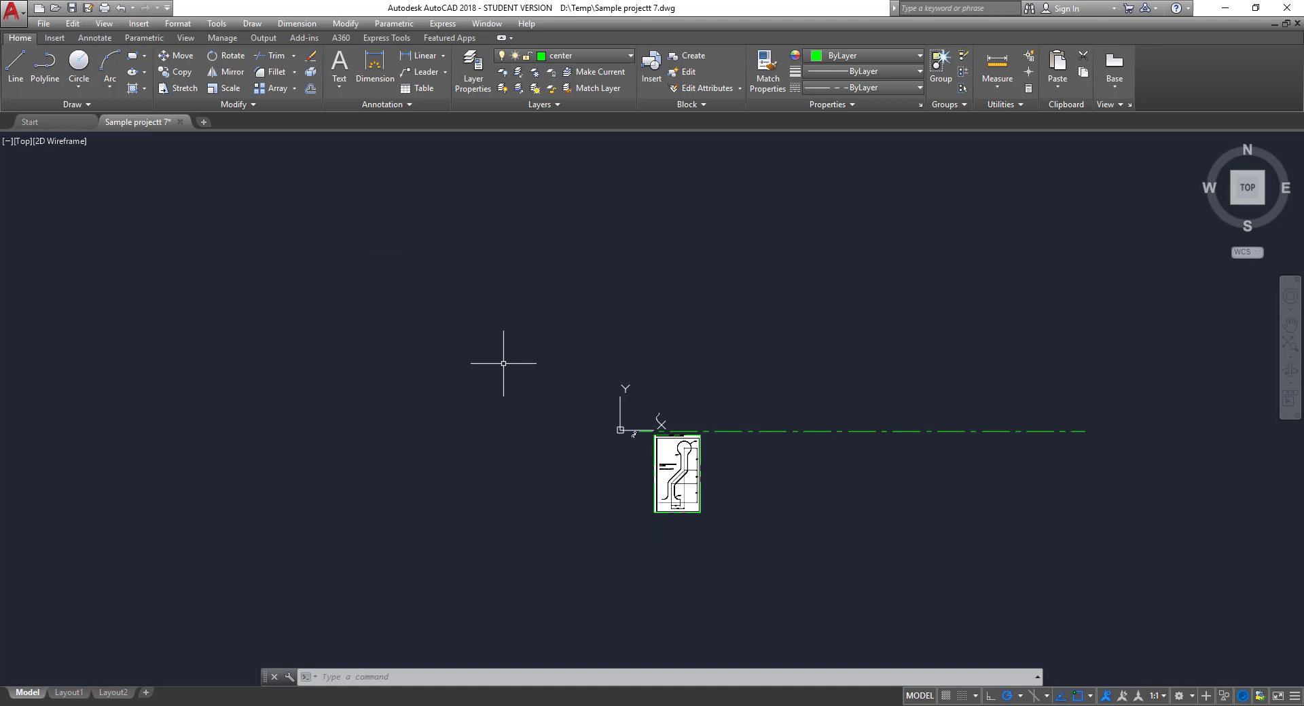
click(684, 498)
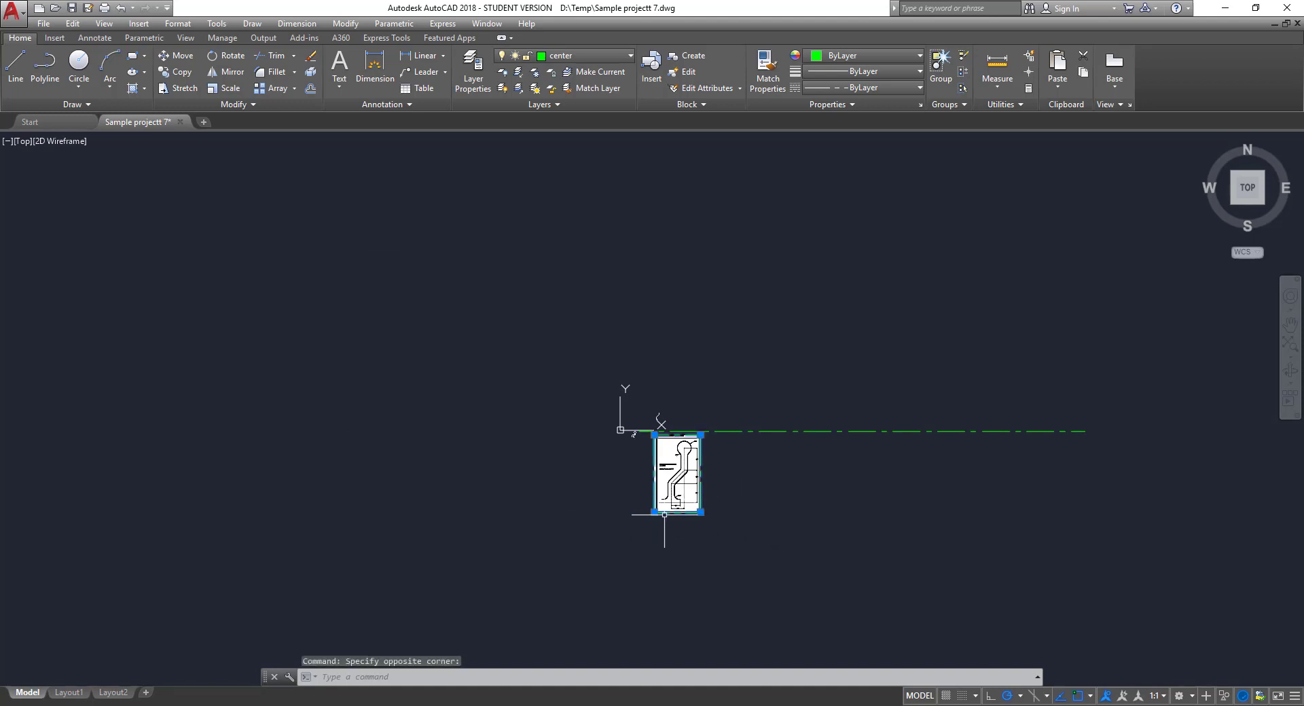
click(654, 512)
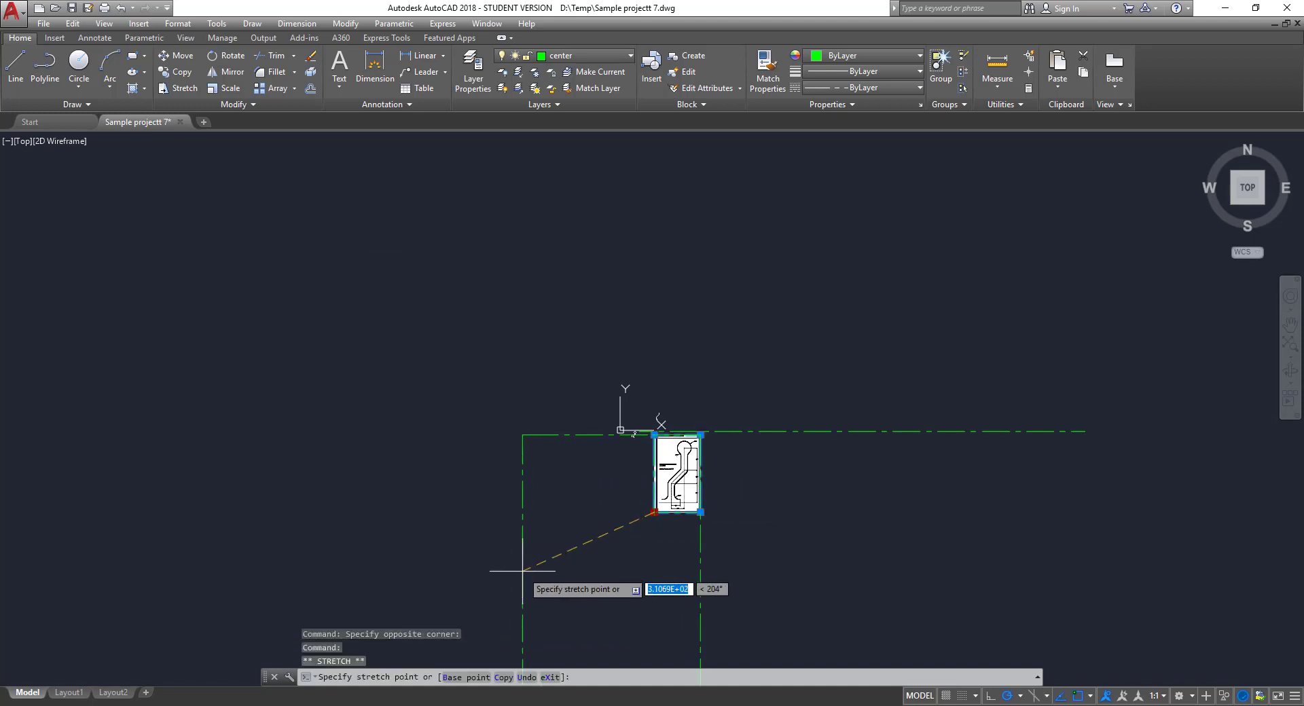
click(539, 569)
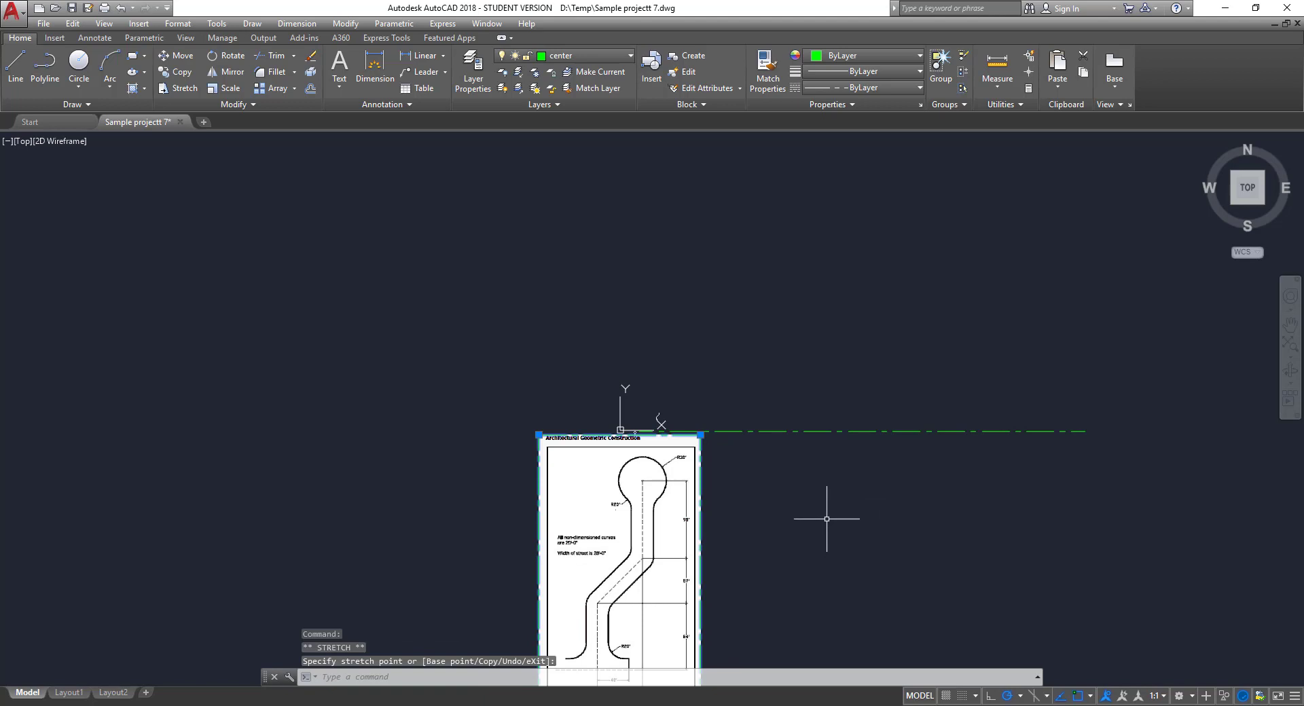
mouse_move(830, 518)
middle_down()
mouse_move(792, 396)
mouse_move(771, 404)
middle_up()
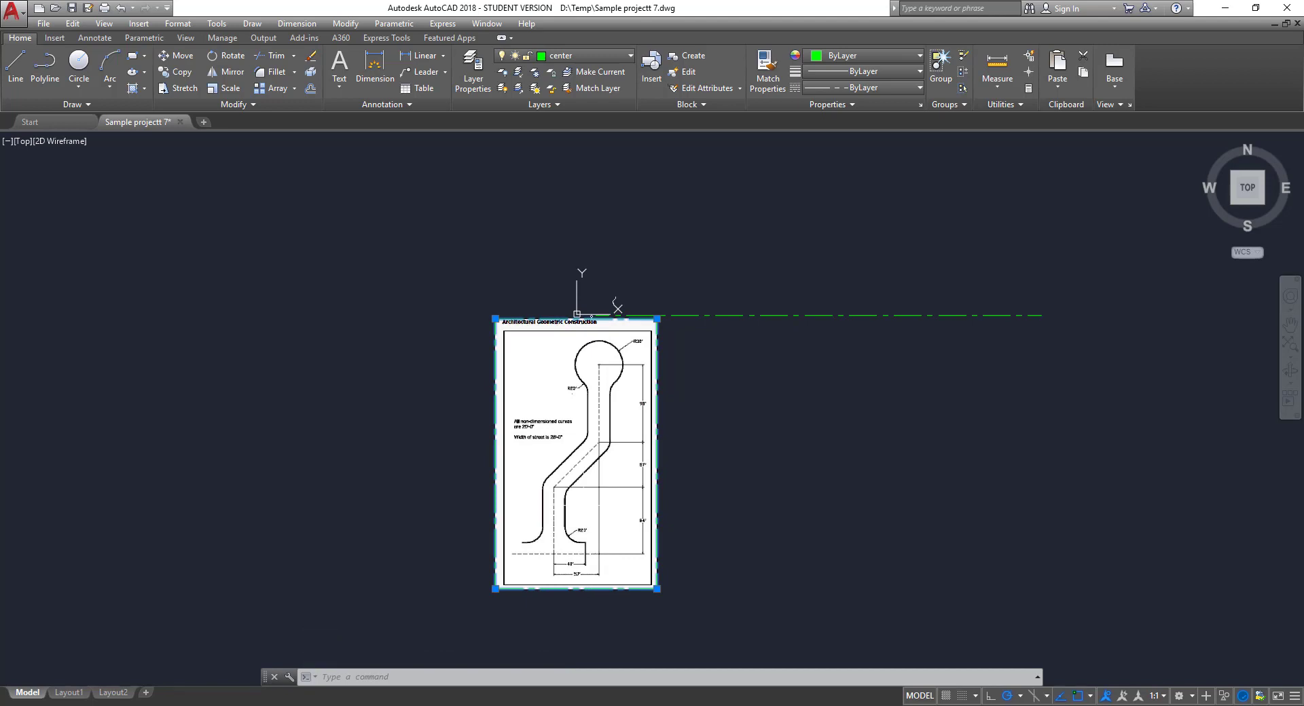
- Draw an 84' vertical centerline straight up from the midpoint of the horizontal centerline, following the reference's lower street section
scroll(679, 523, up, 4)
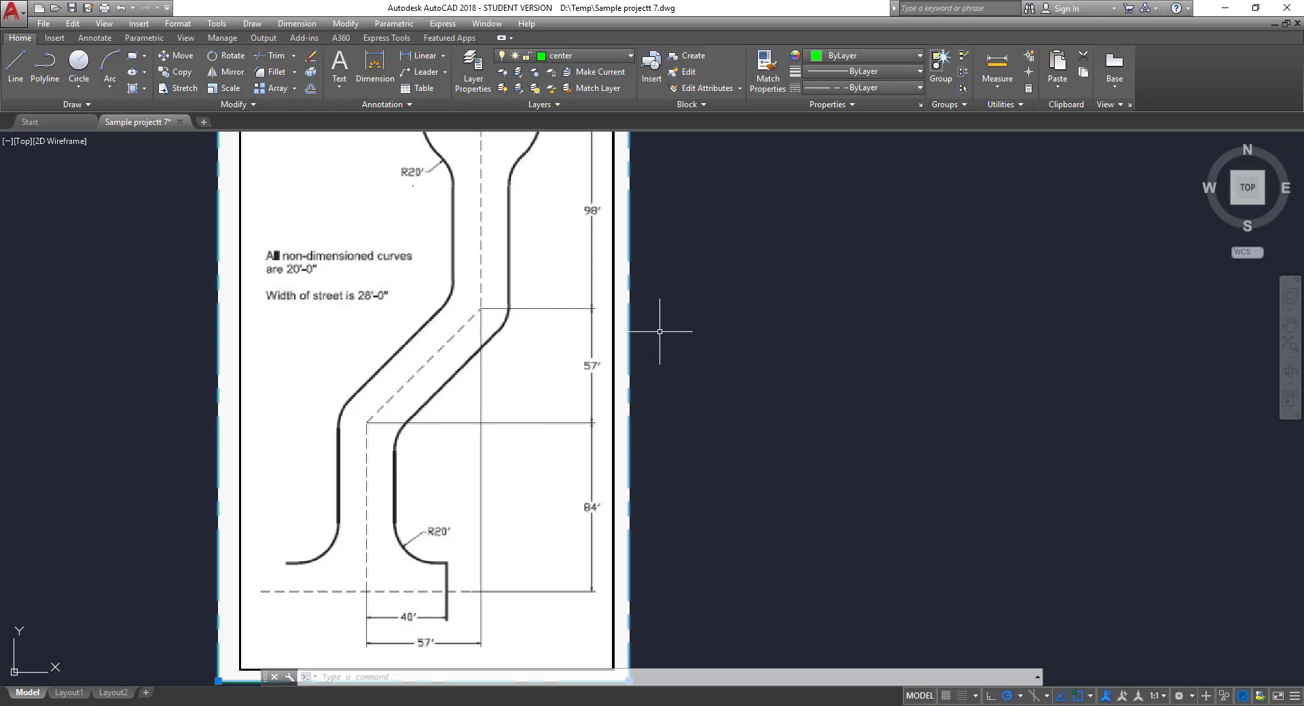
scroll(672, 331, up, 2)
scroll(672, 331, down, 4)
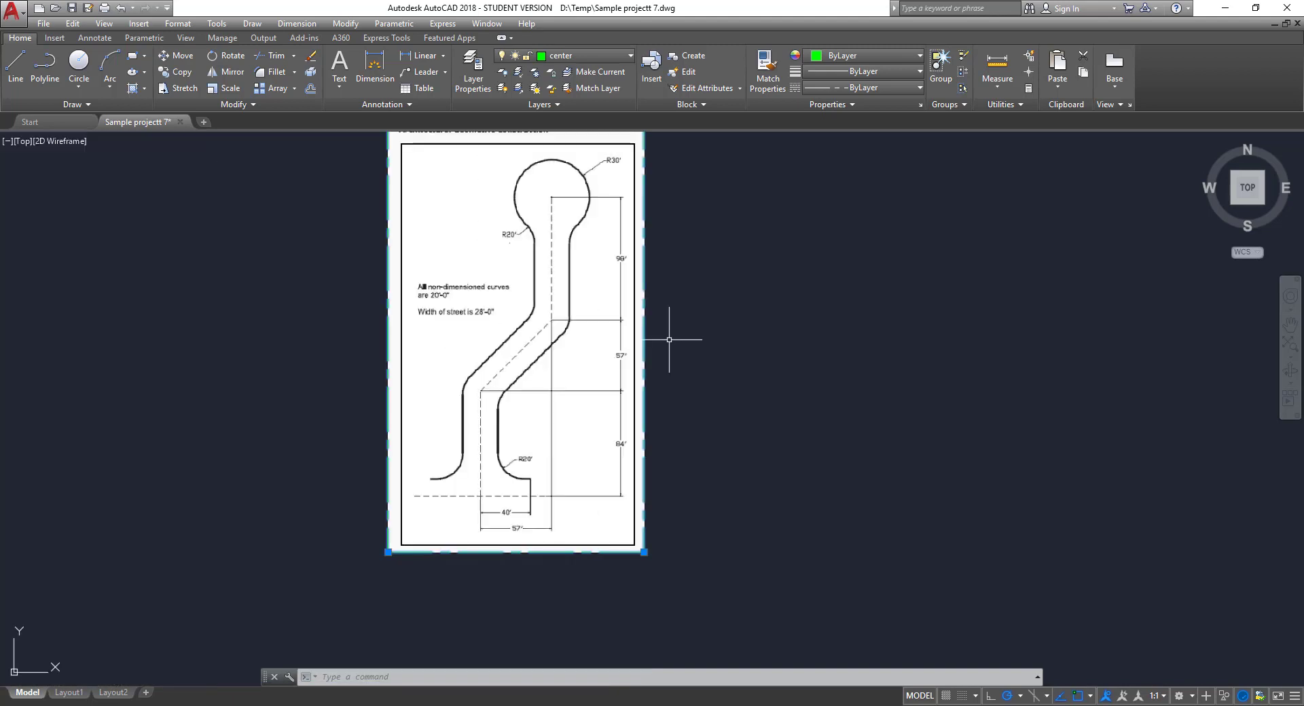
scroll(809, 349, down, 2)
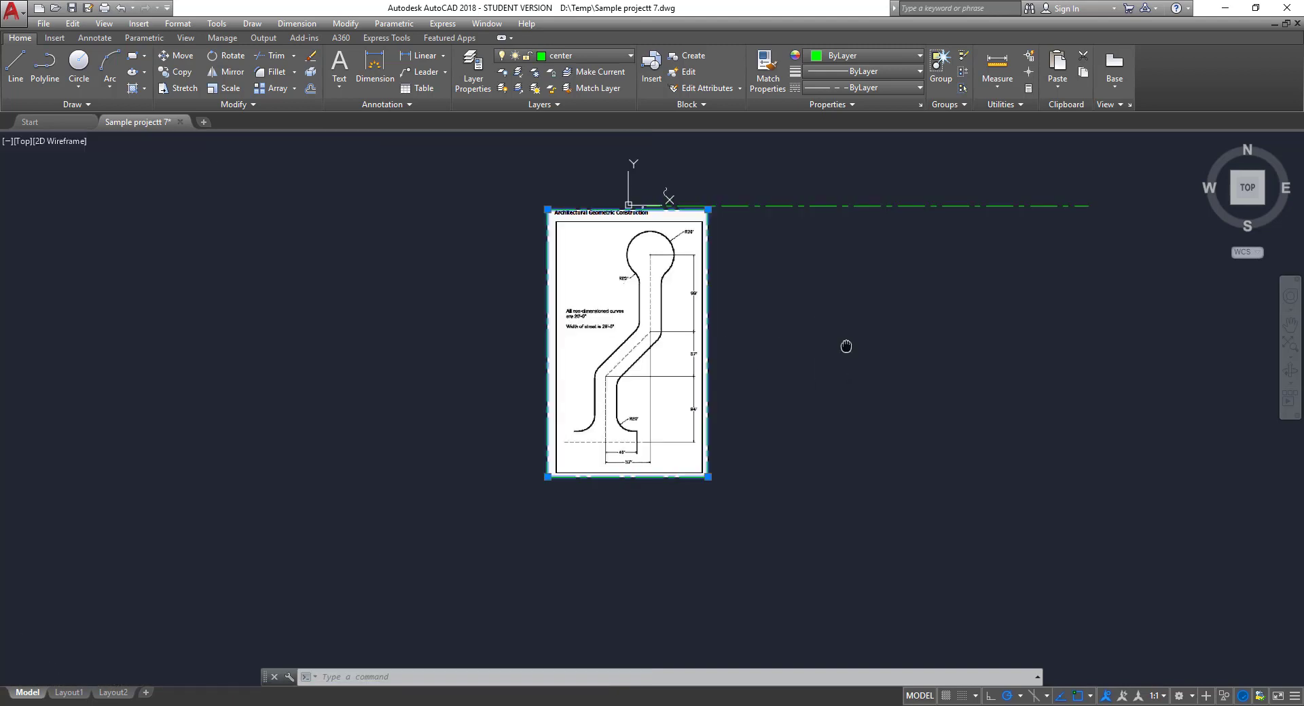
middle_drag(845, 350, 556, 502)
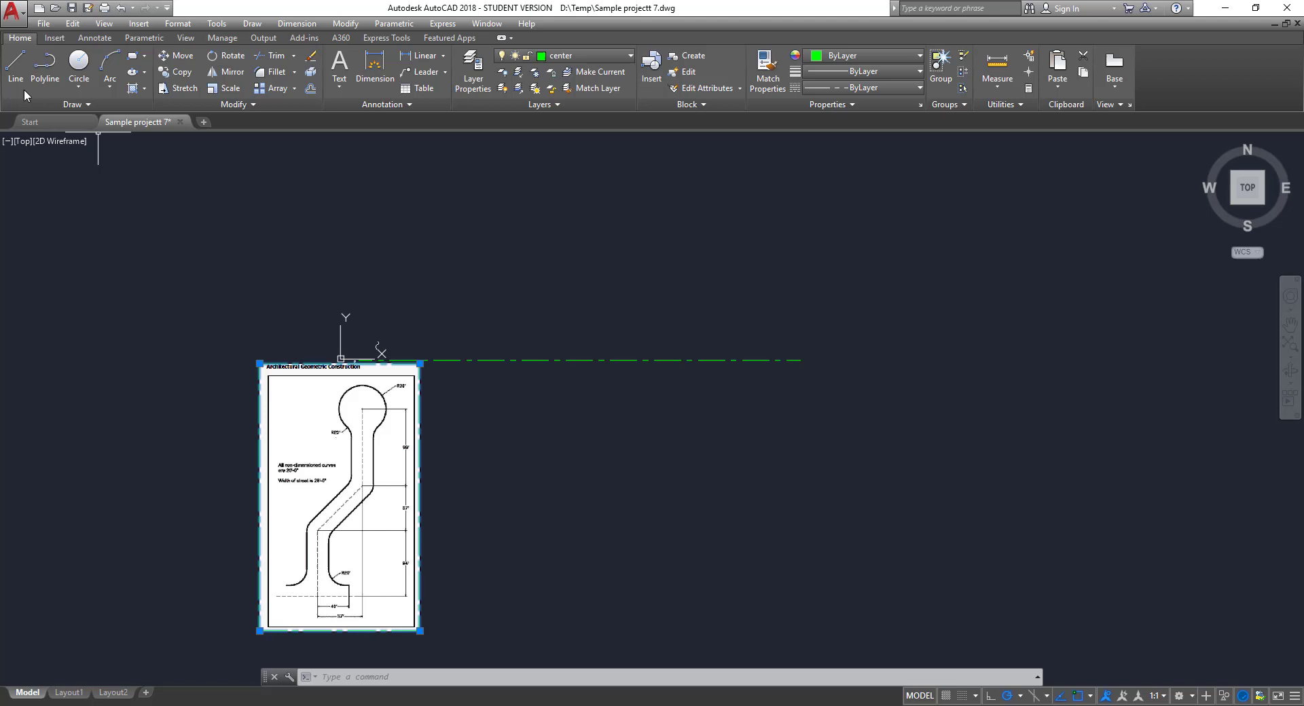
click(15, 63)
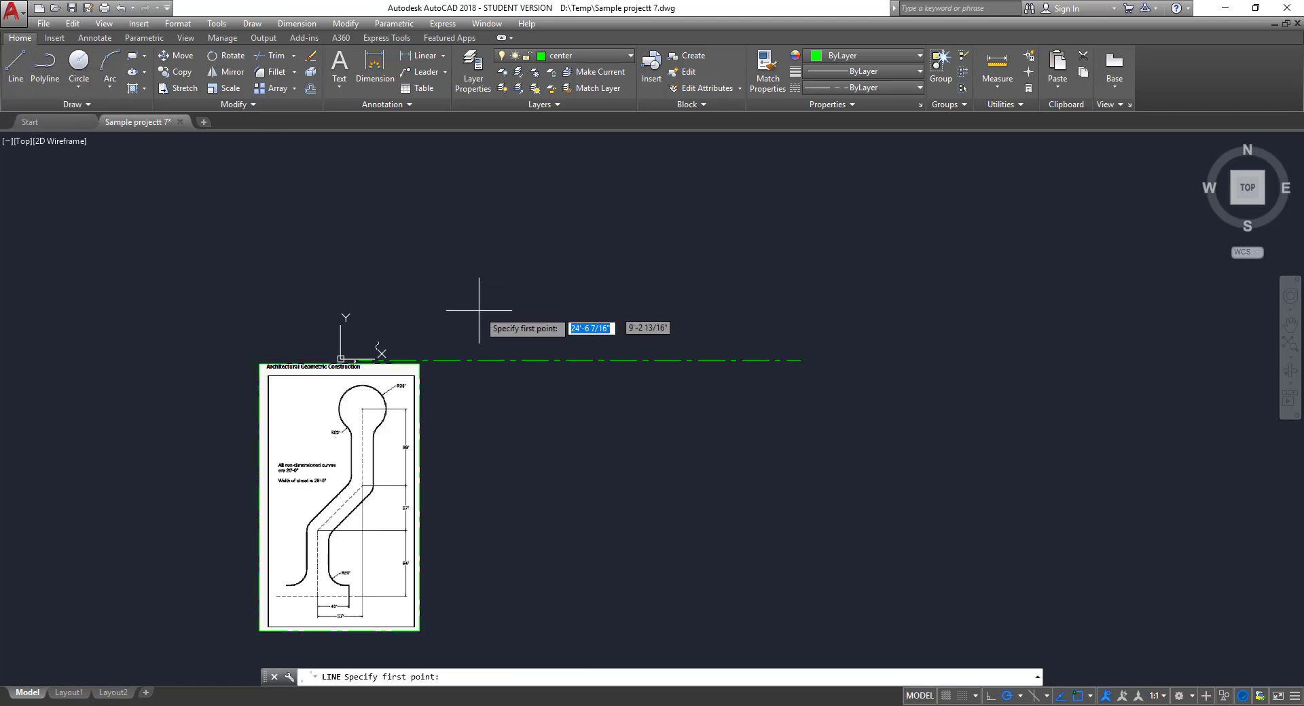
click(579, 360)
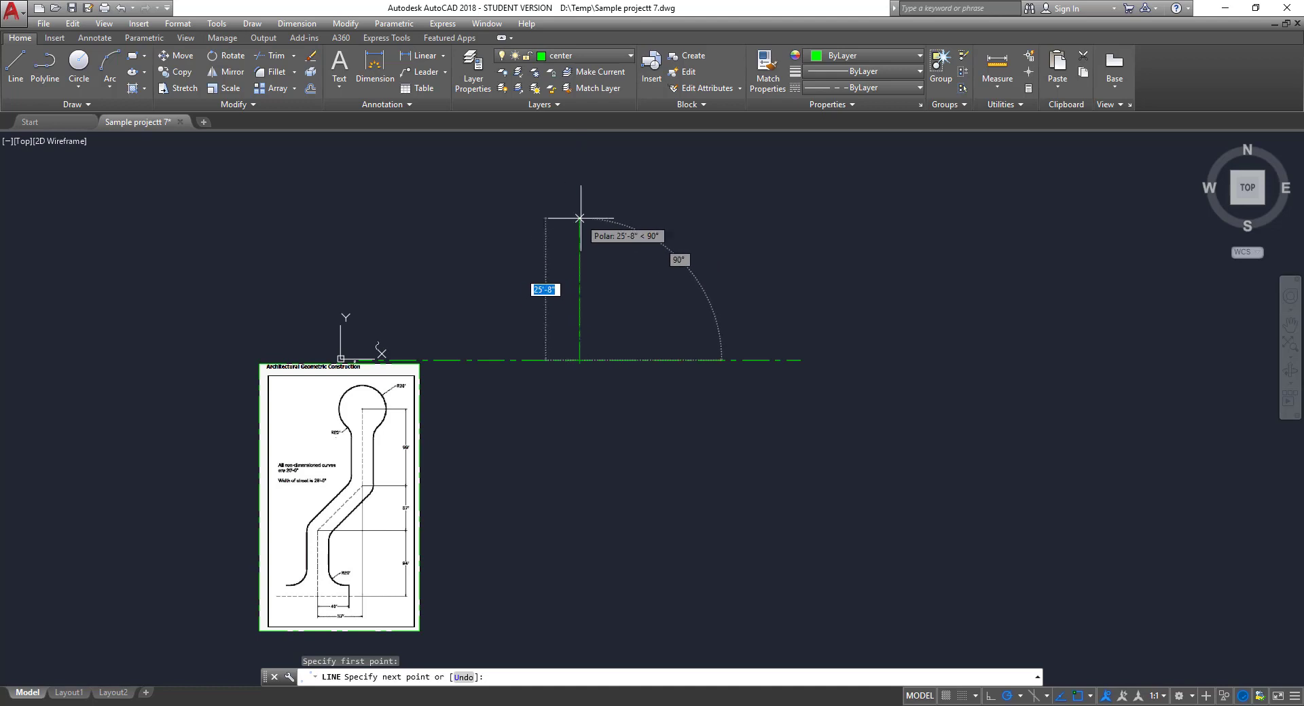
text(84)
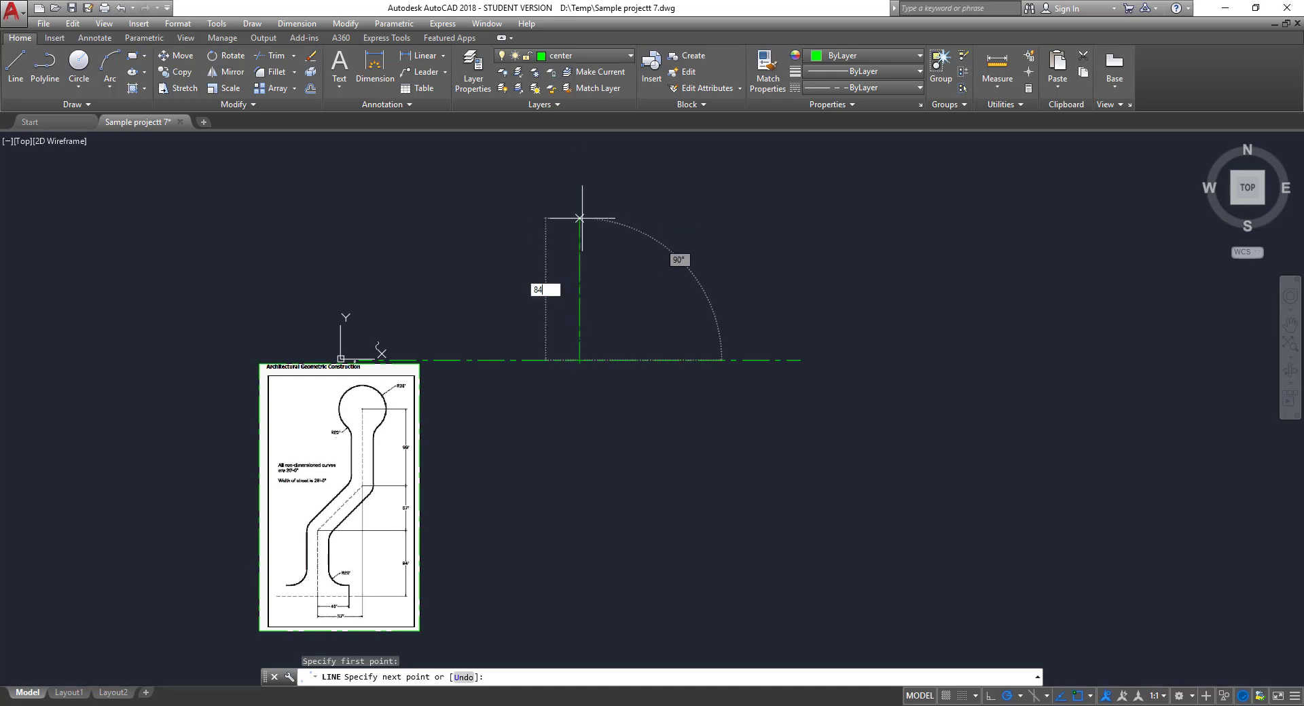
text(')
key(Return)
key(Return)
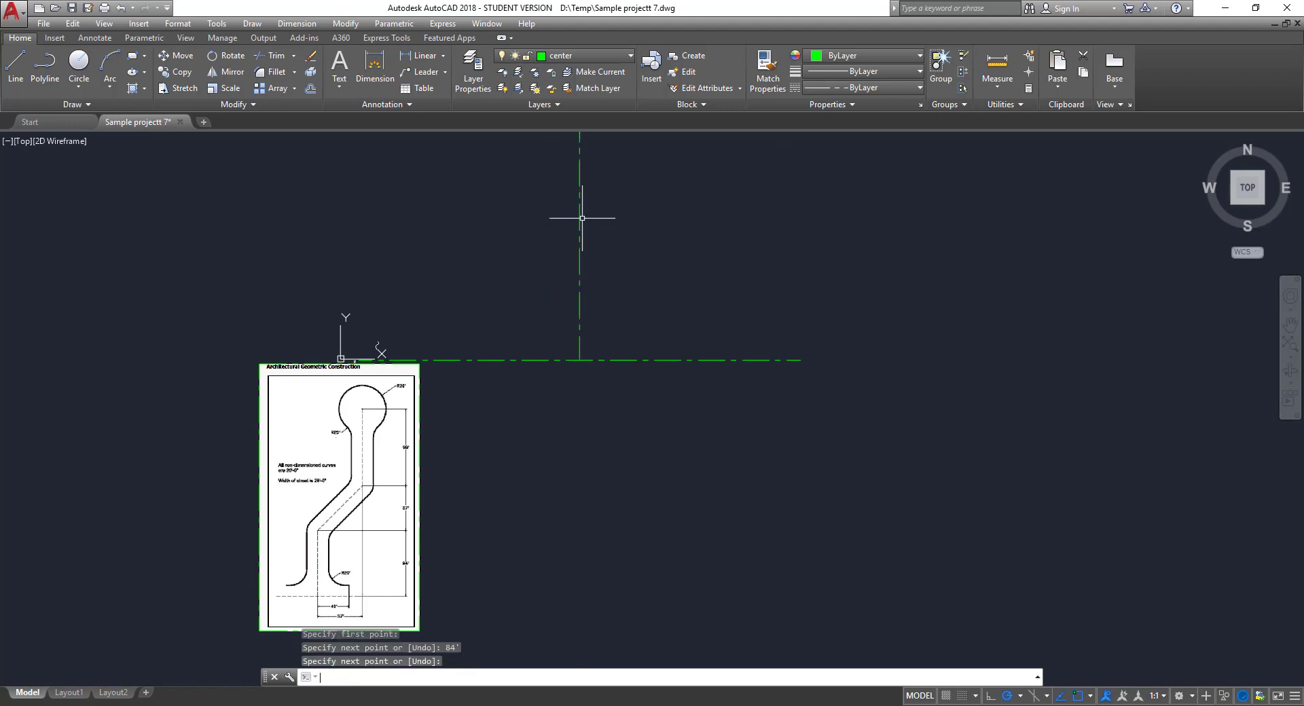
- Start a line at the upper end of the 84' centerline and draw it 57' horizontally to the right
scroll(407, 607, up, 4)
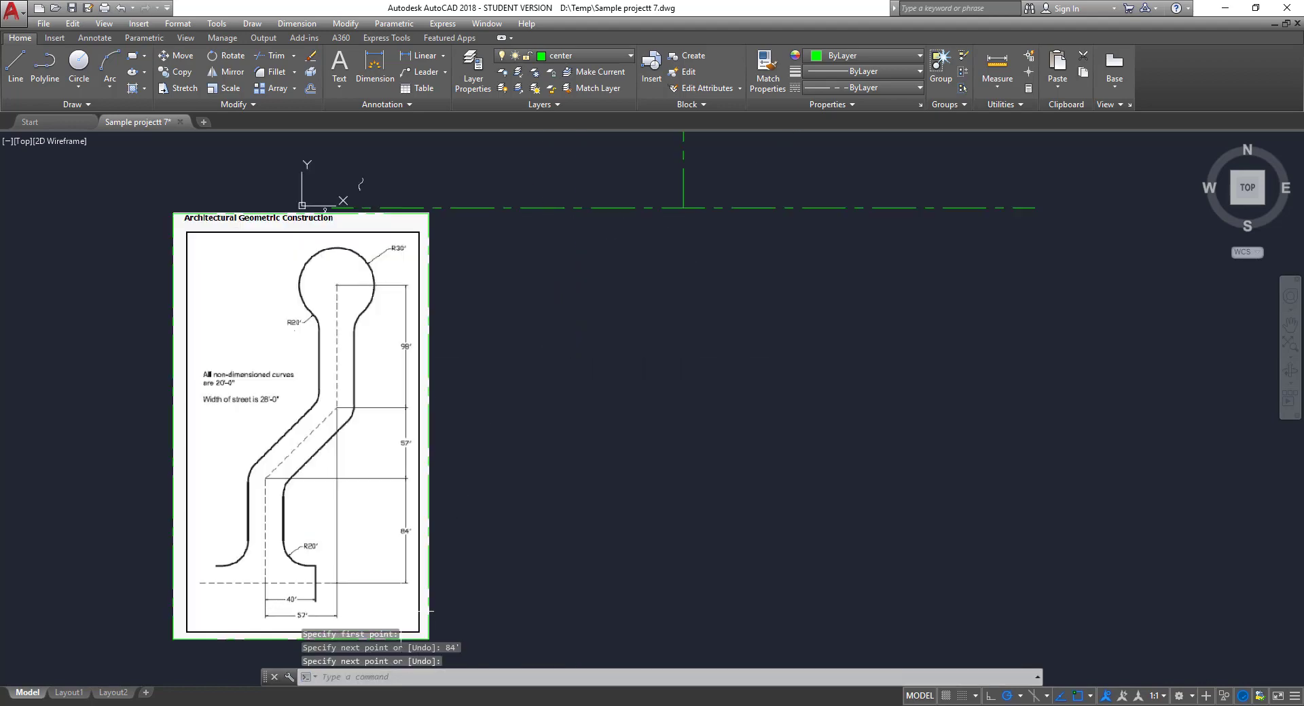
scroll(428, 539, up, 2)
scroll(651, 398, down, 6)
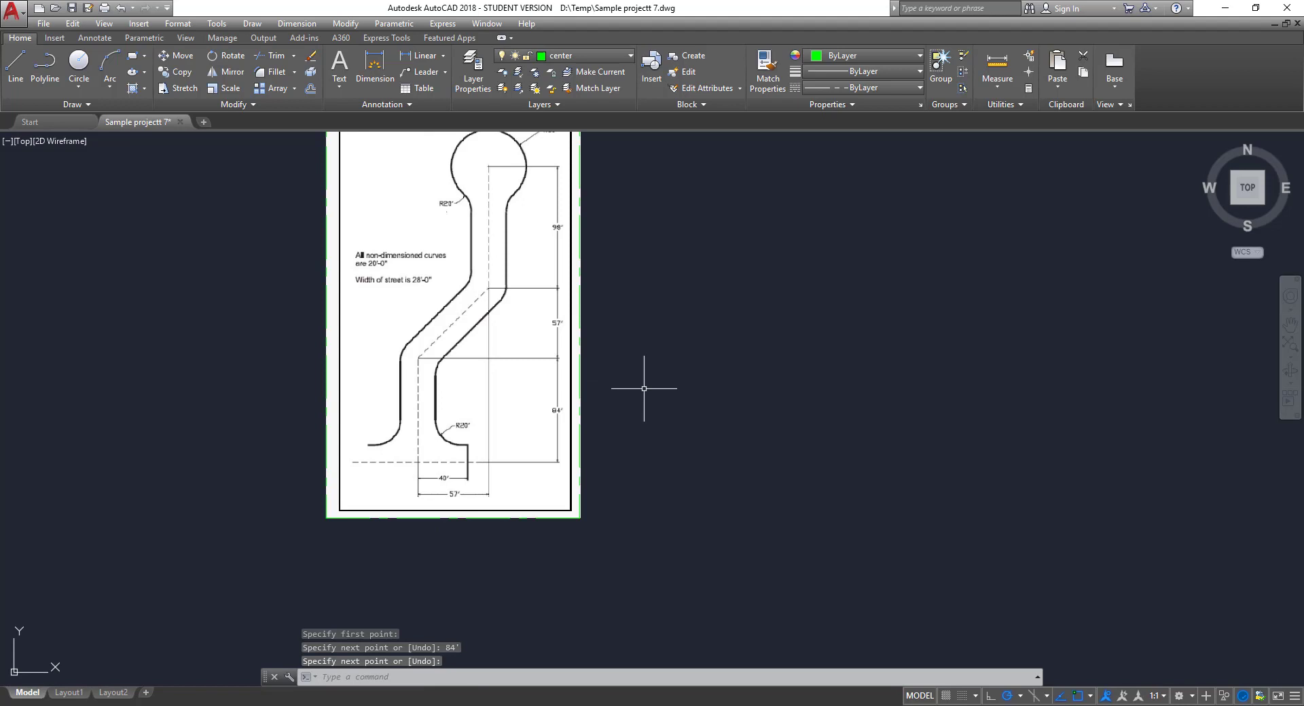
mouse_move(760, 358)
middle_down()
mouse_move(638, 521)
mouse_move(639, 509)
middle_up()
scroll(639, 509, down, 2)
scroll(640, 509, down, 1)
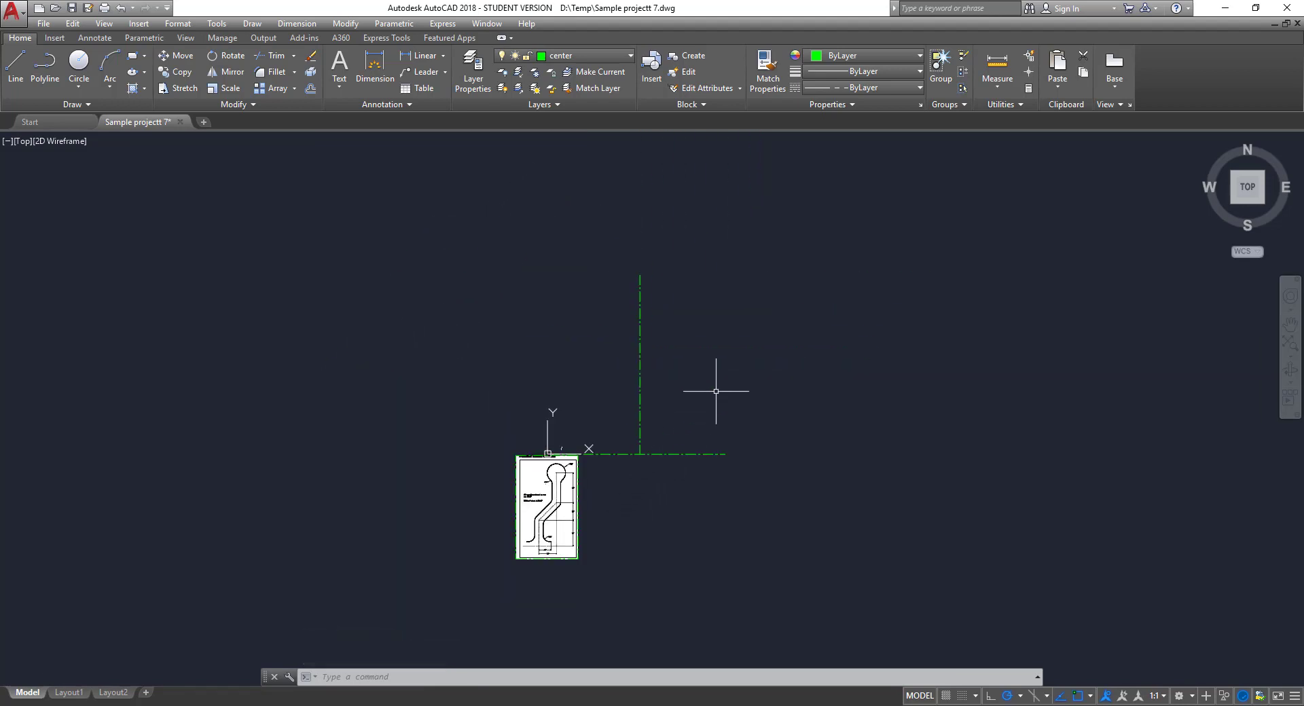
text(l)
key(Return)
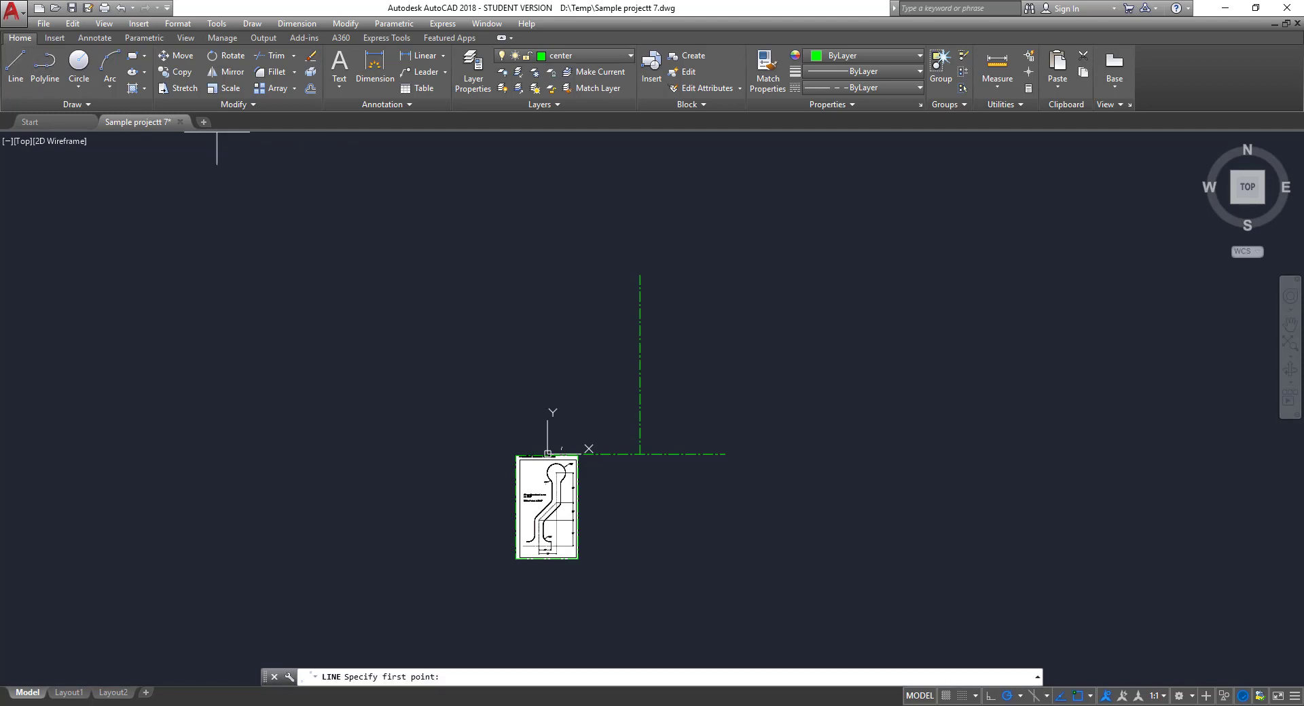
click(639, 275)
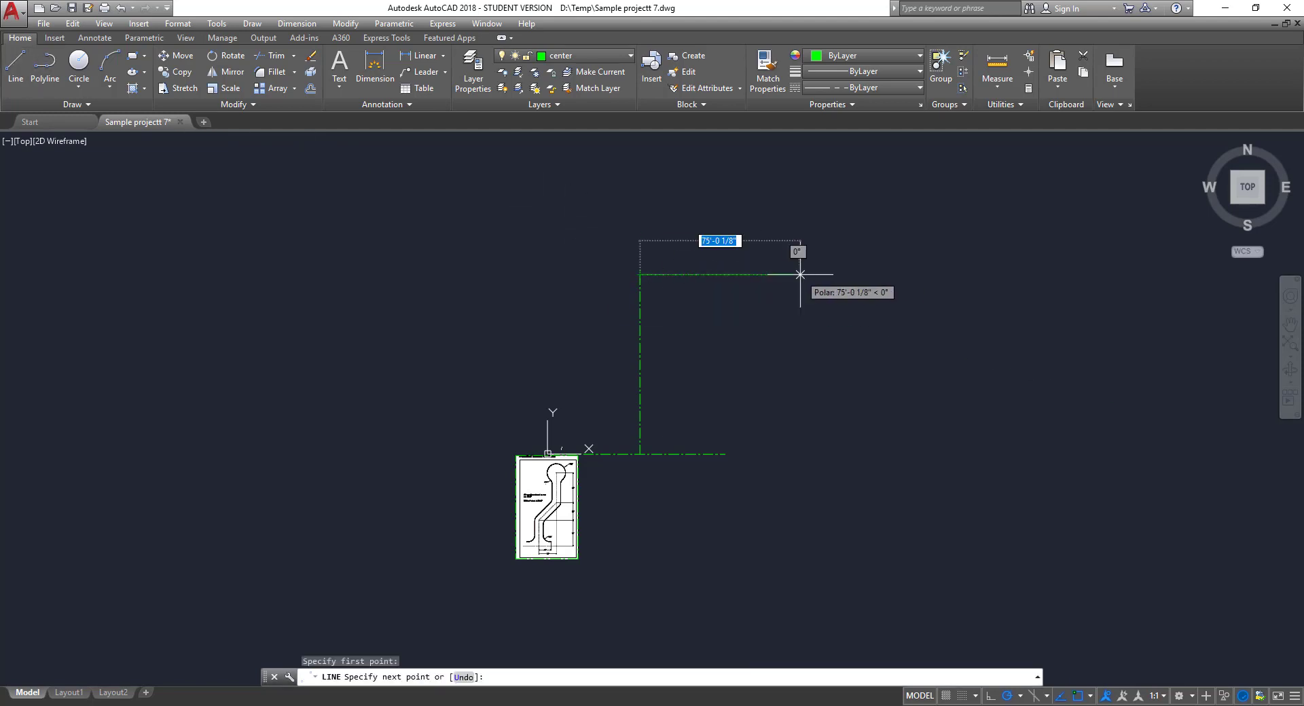
text(57)
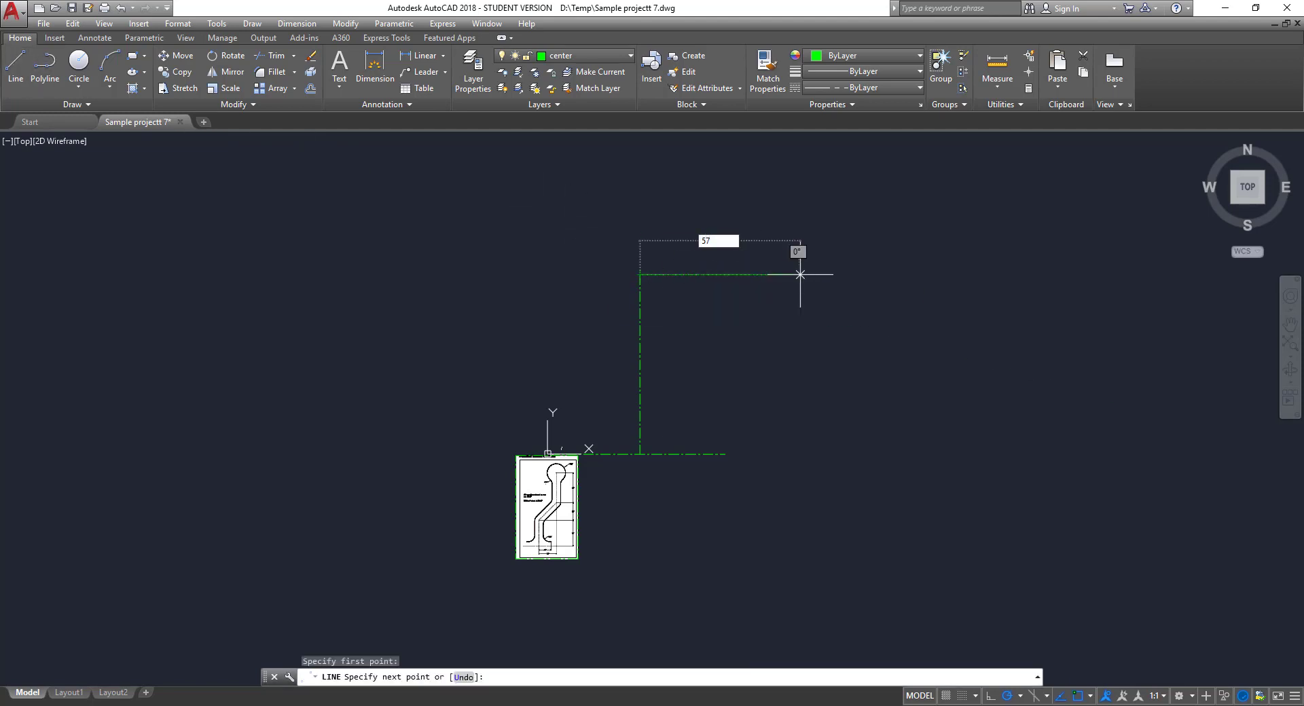
text(')
key(Return)
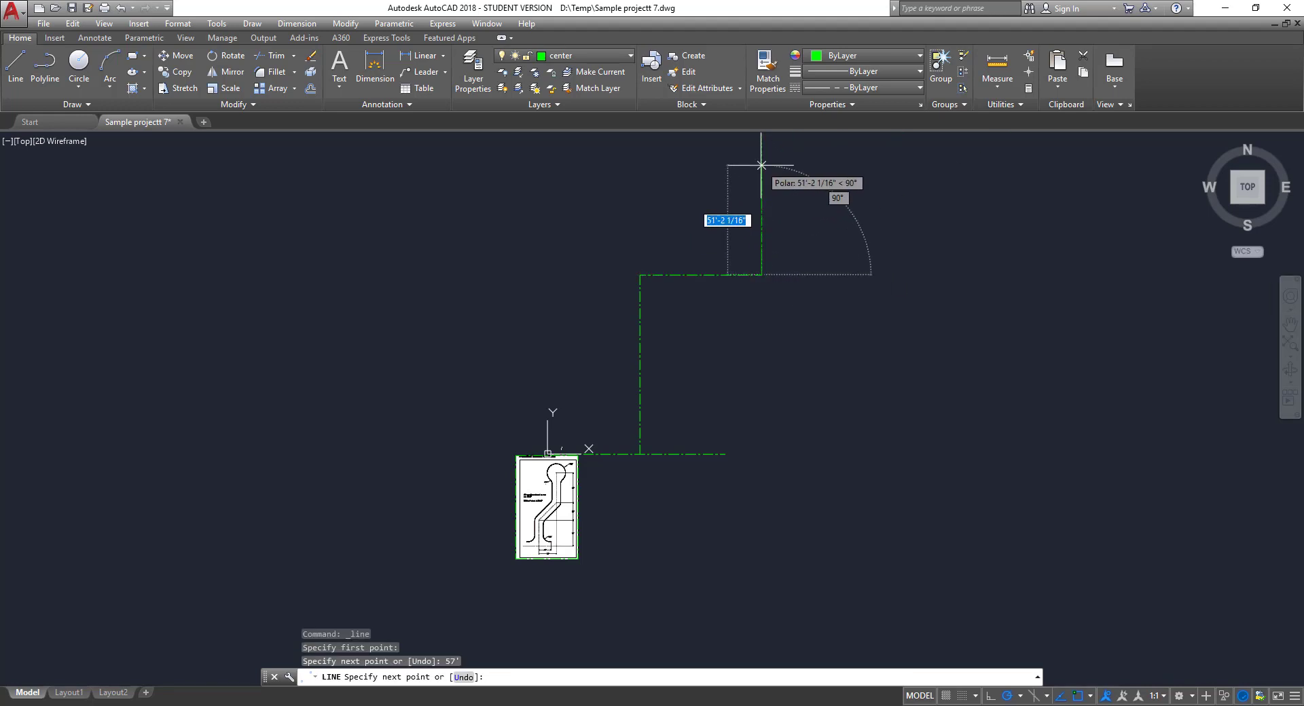
- Continue the line 57' straight up, return it diagonally to the upper end of the 84' centerline, and end the command
text(57')
key(Return)
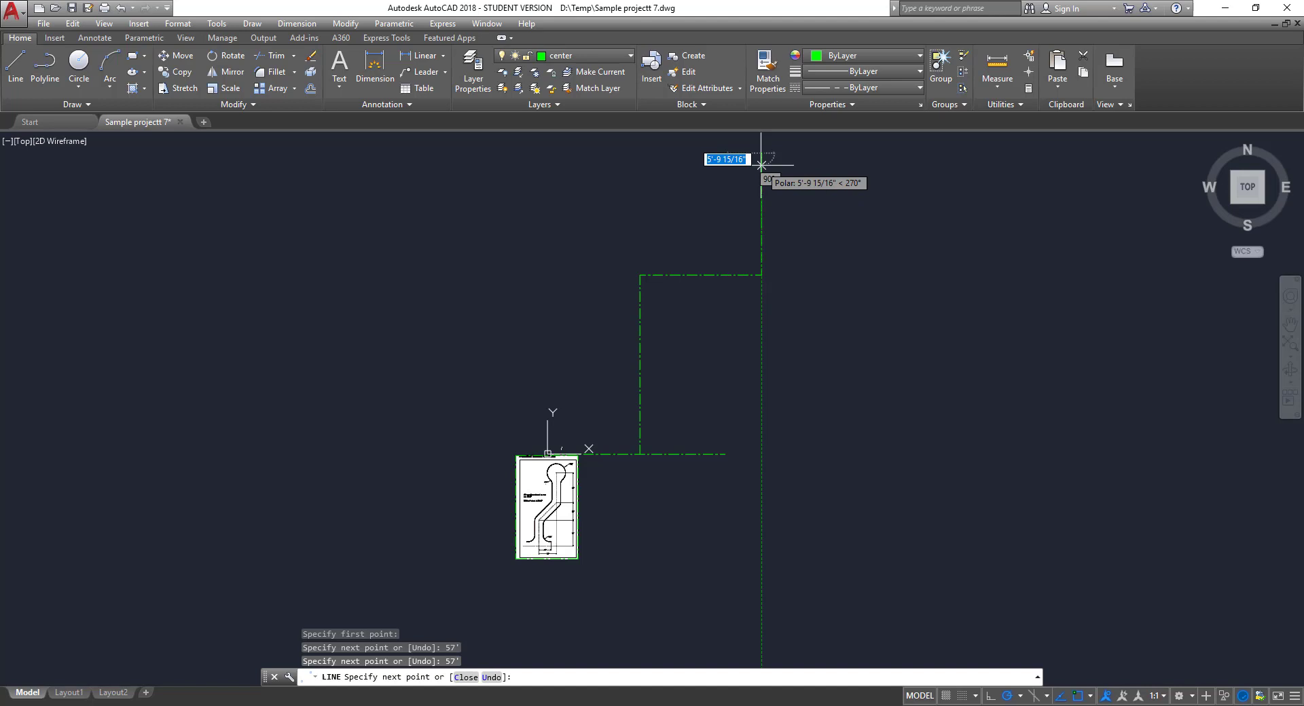
click(639, 275)
key(Escape)
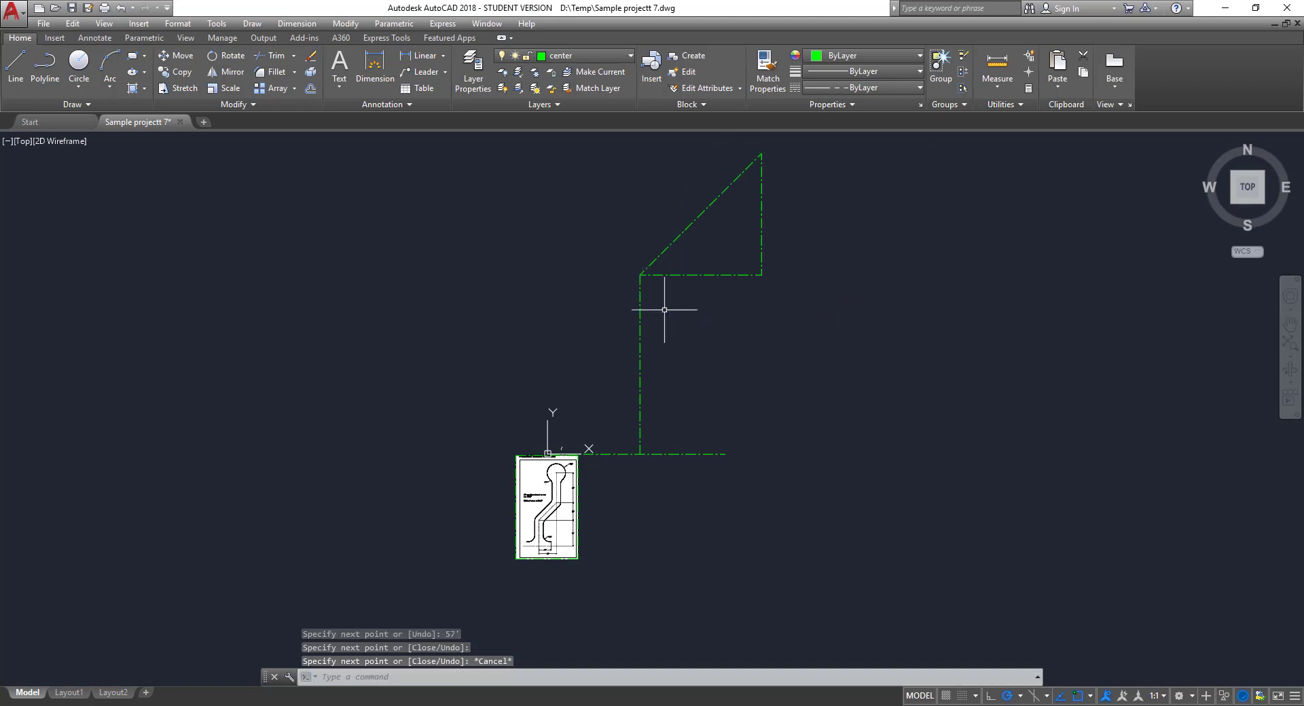
click(375, 67)
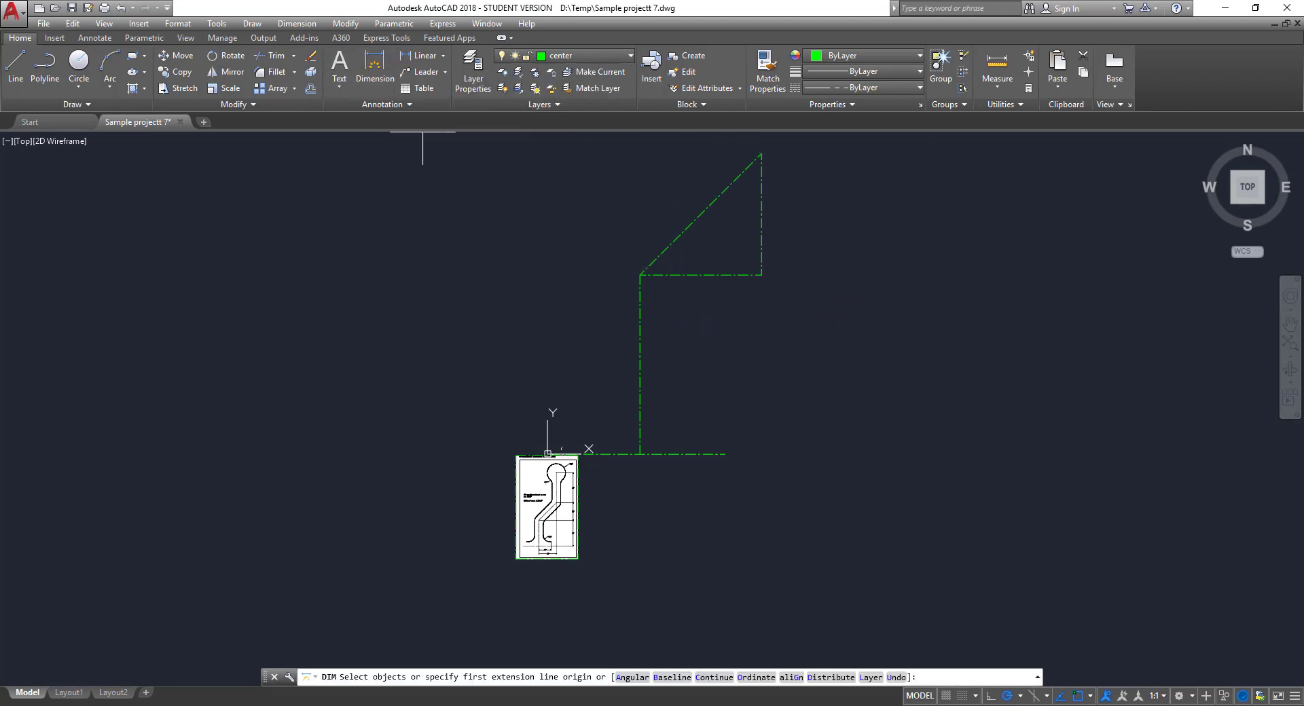
click(762, 274)
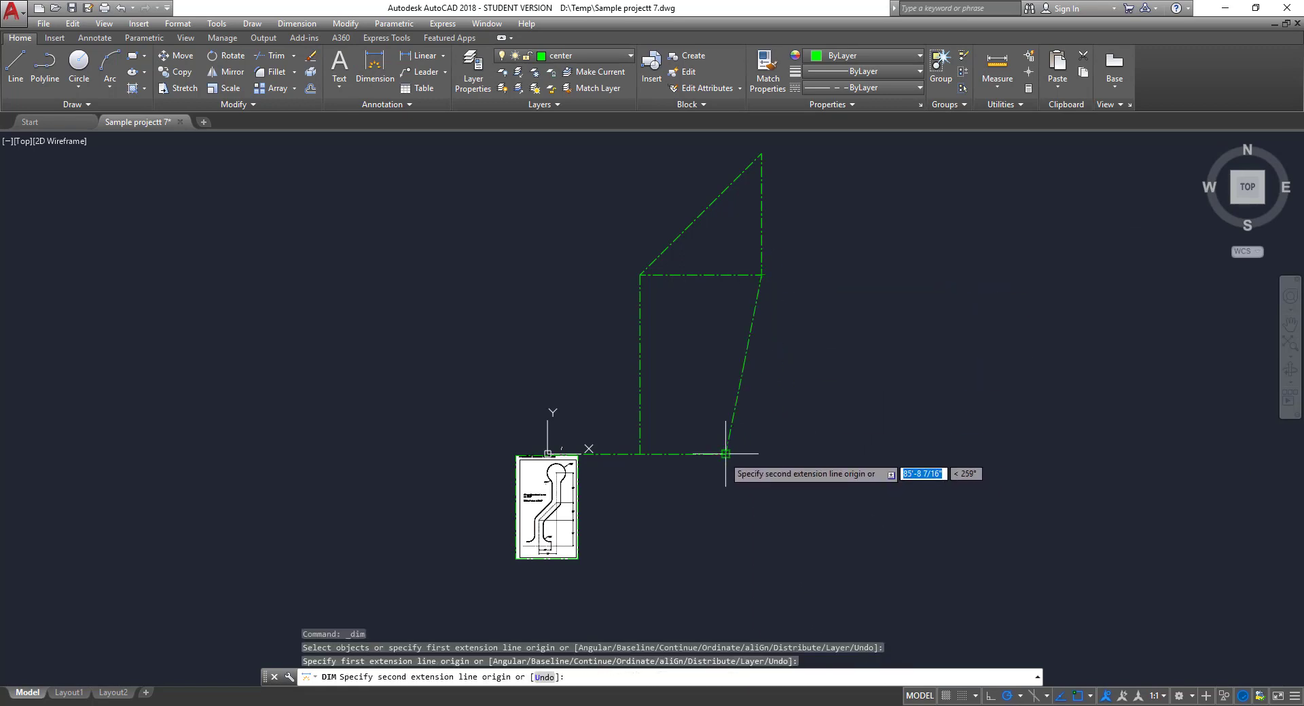
key(Escape)
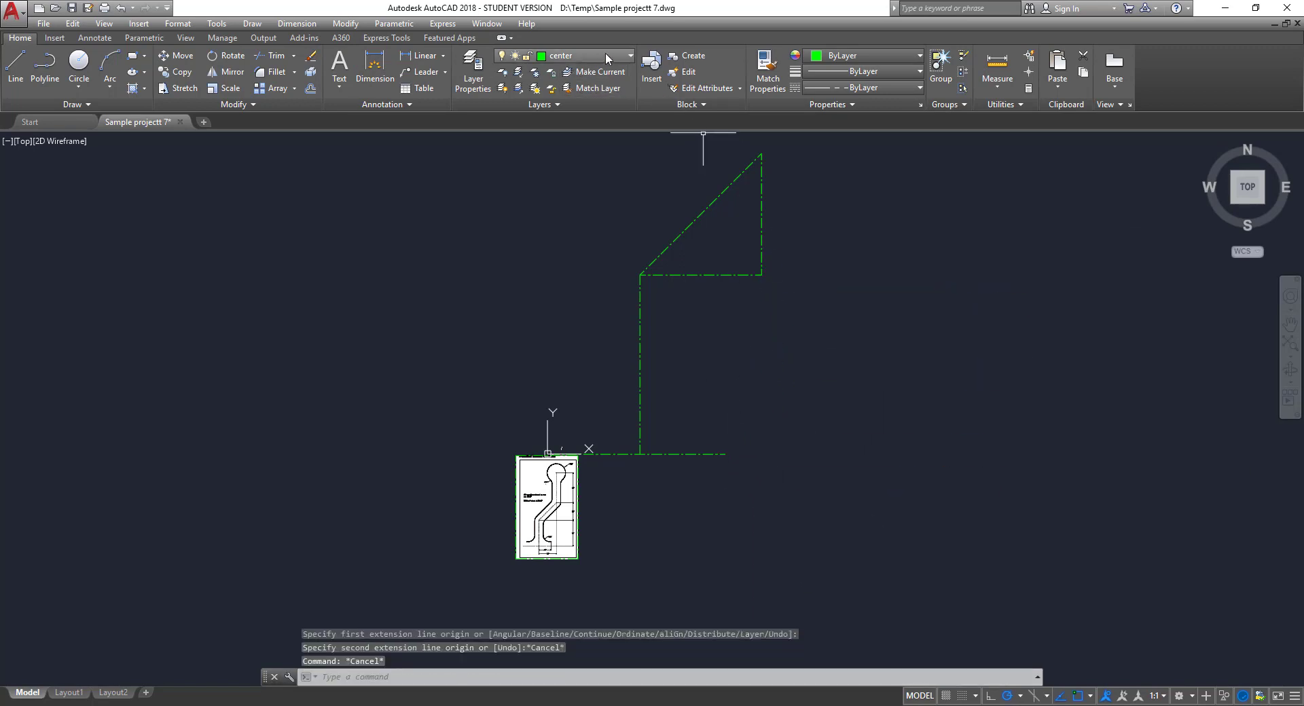
- Make layer 0 the current layer
click(631, 54)
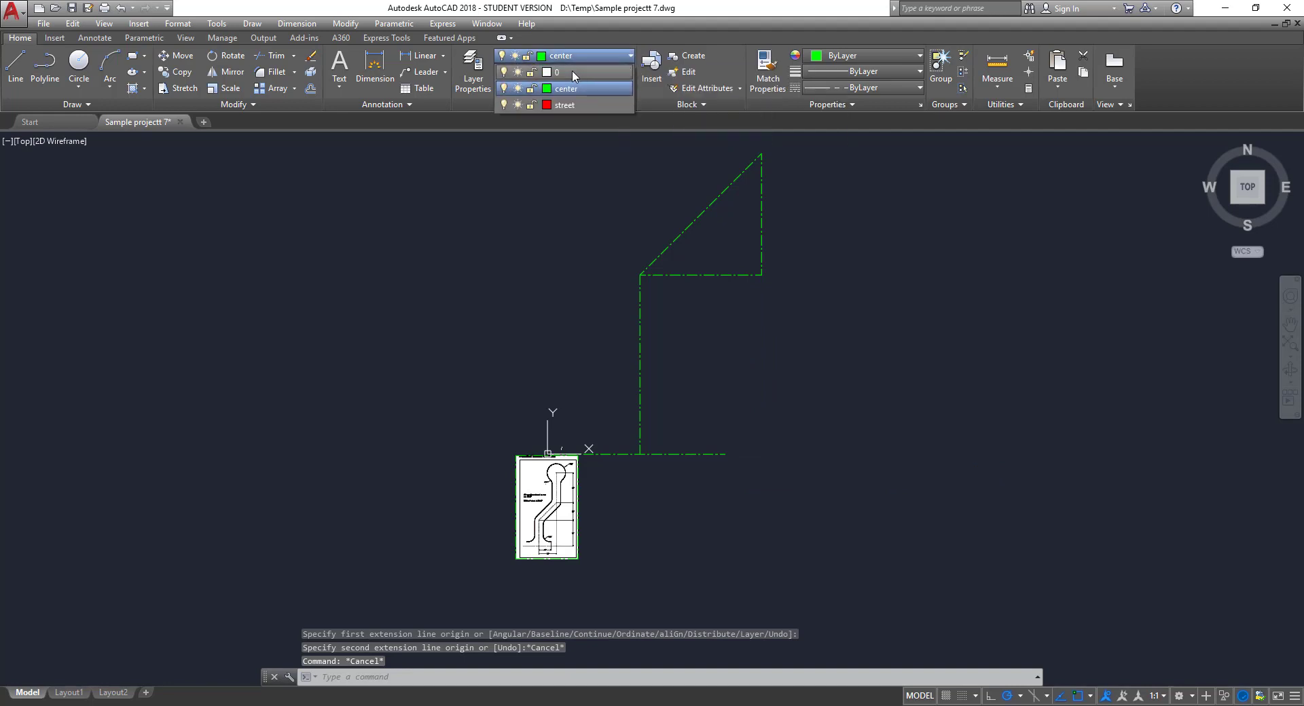
click(573, 72)
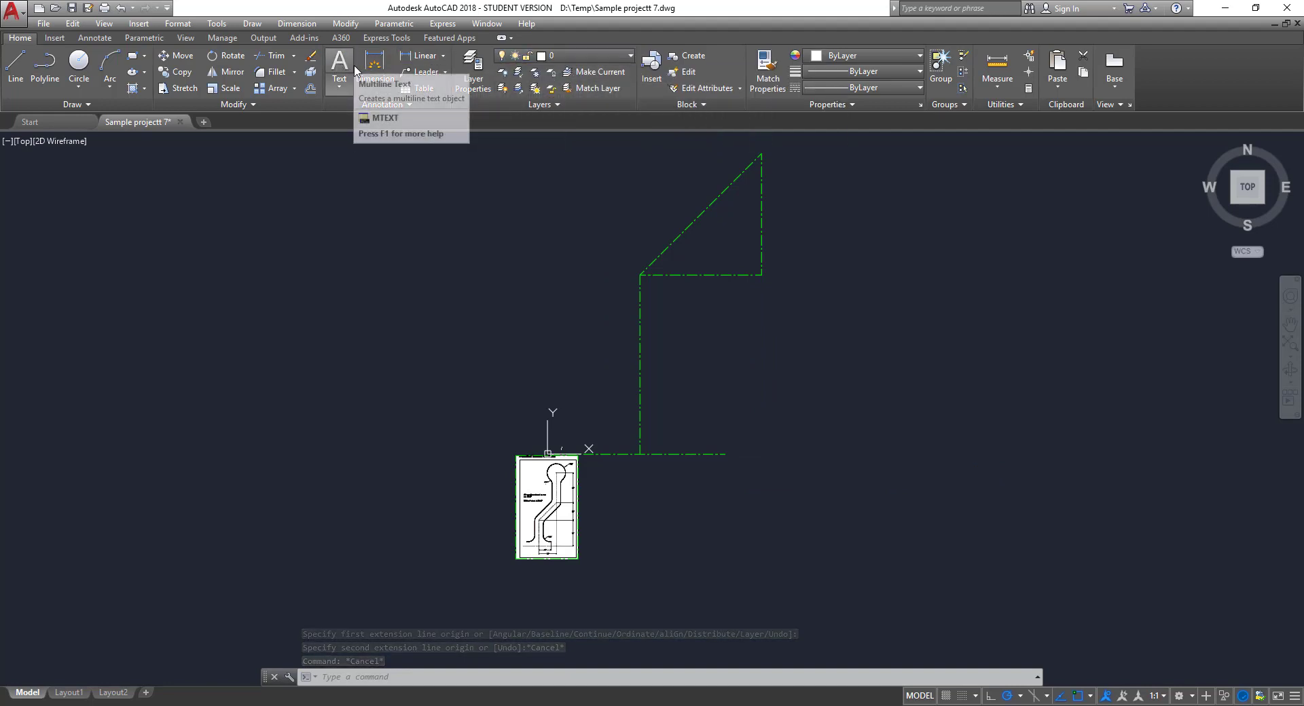
click(375, 62)
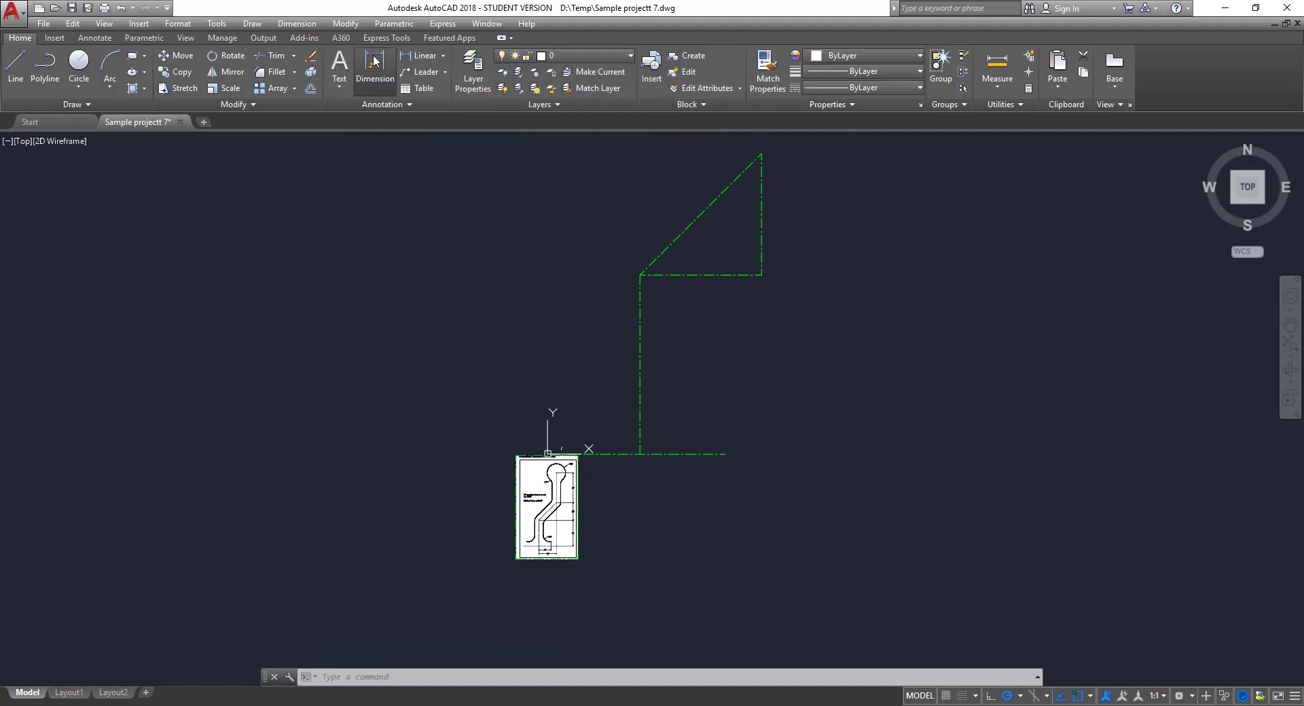
click(763, 276)
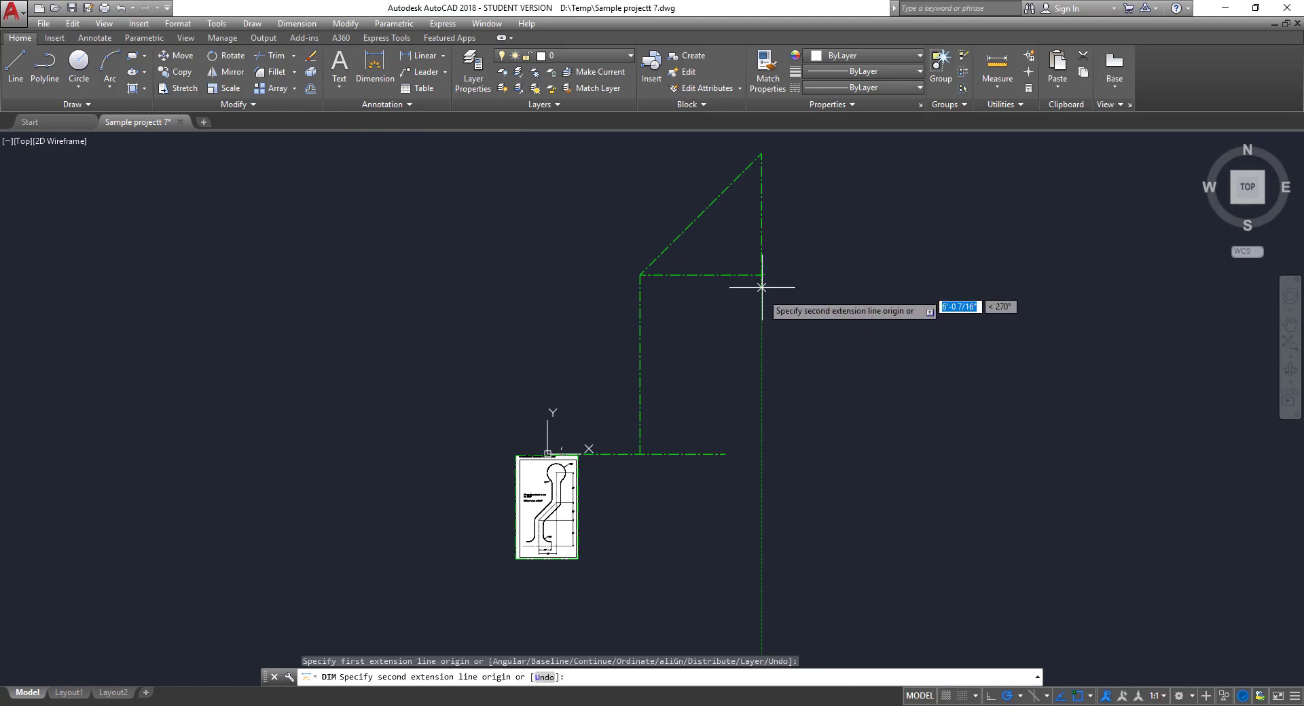
click(725, 454)
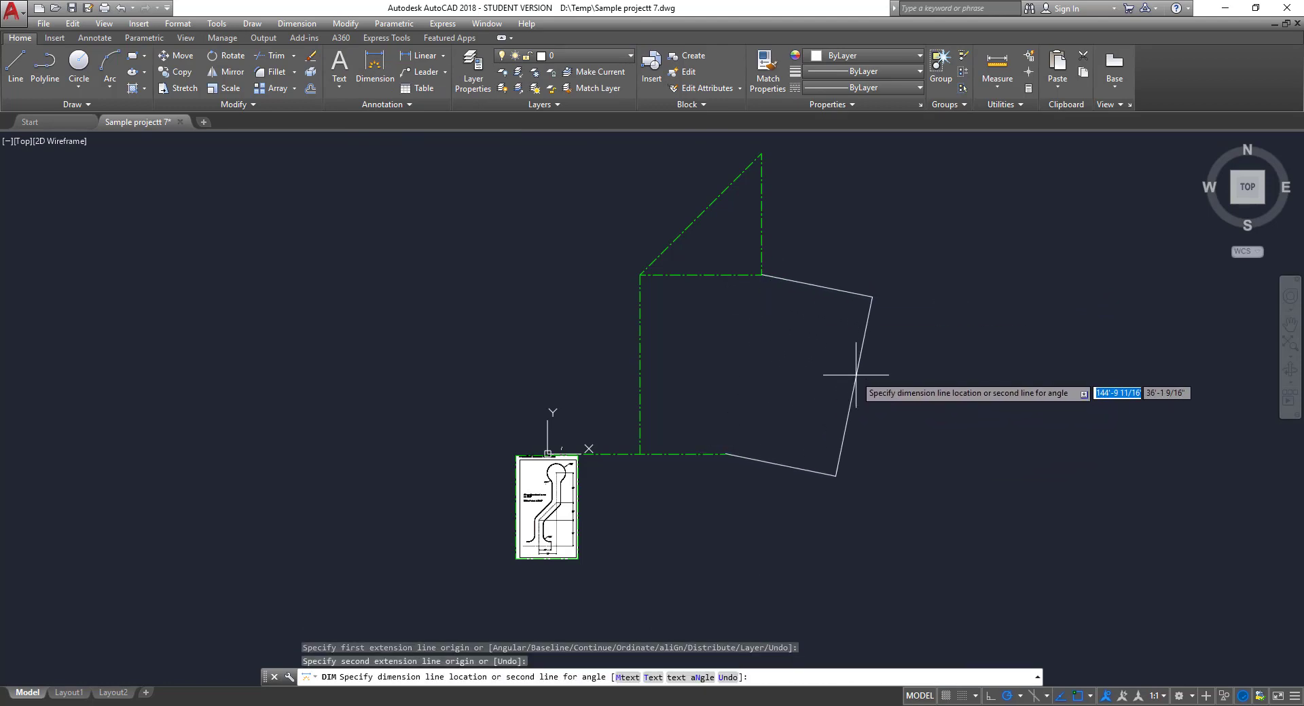
key(Escape)
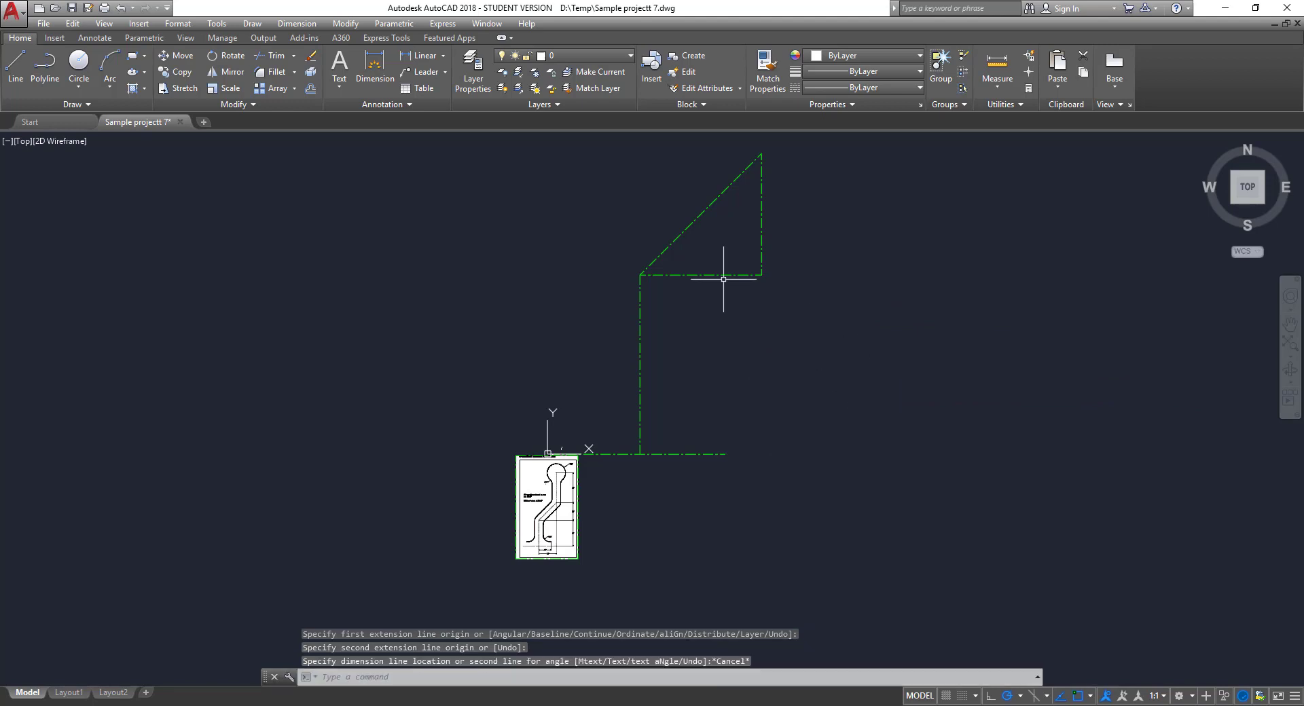
- Add a vertical linear dimension between the right ends of the 57' horizontal line and the lower horizontal centerline, placed to their right
click(421, 56)
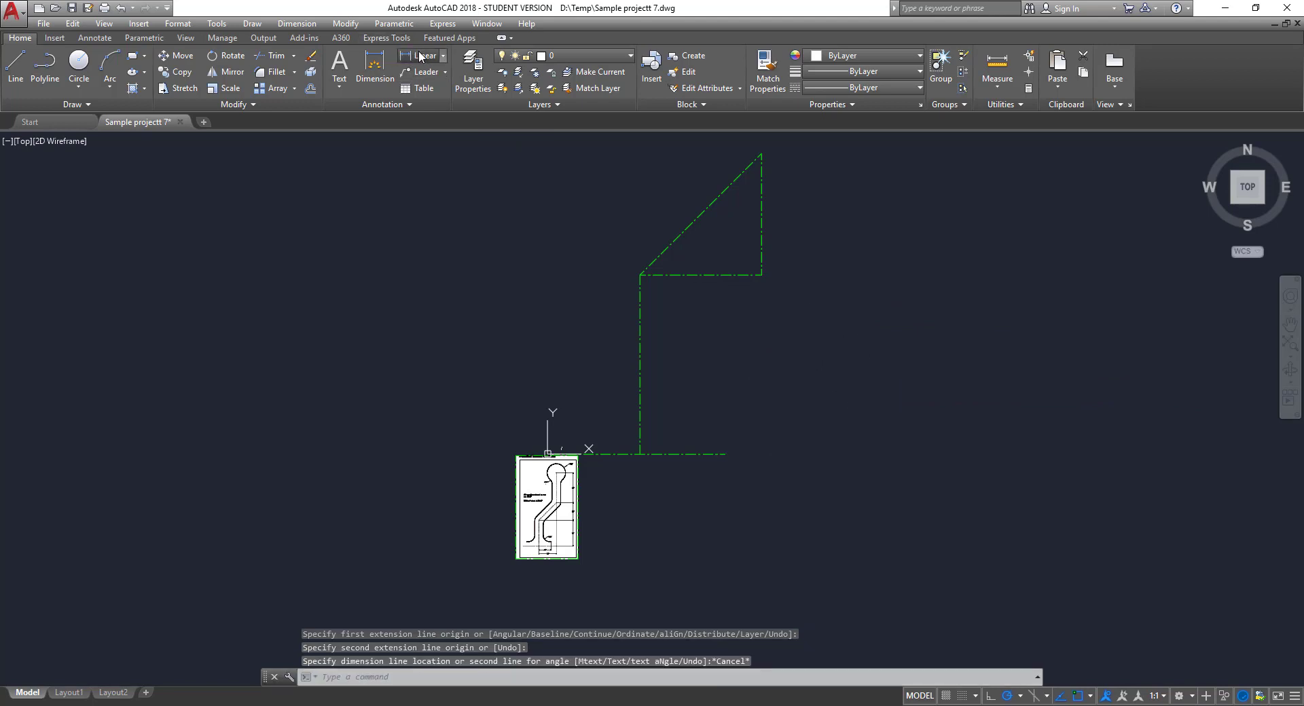
click(762, 276)
click(725, 453)
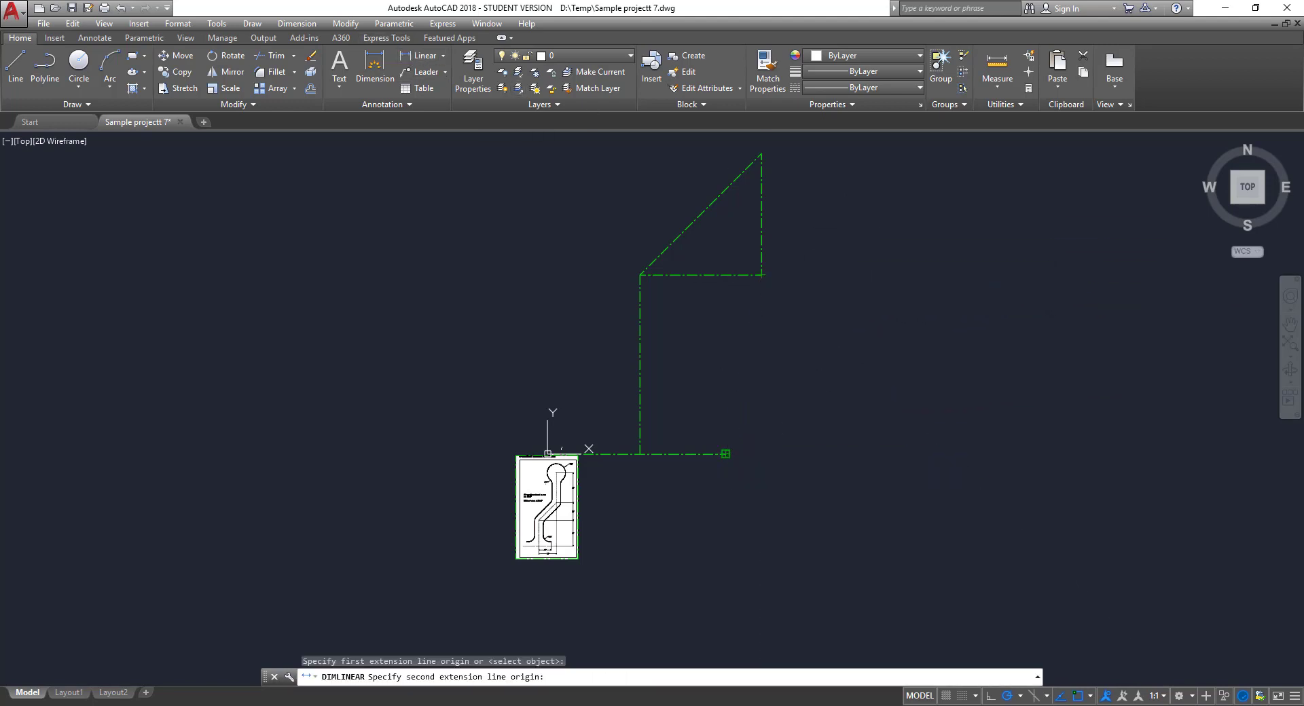
click(863, 358)
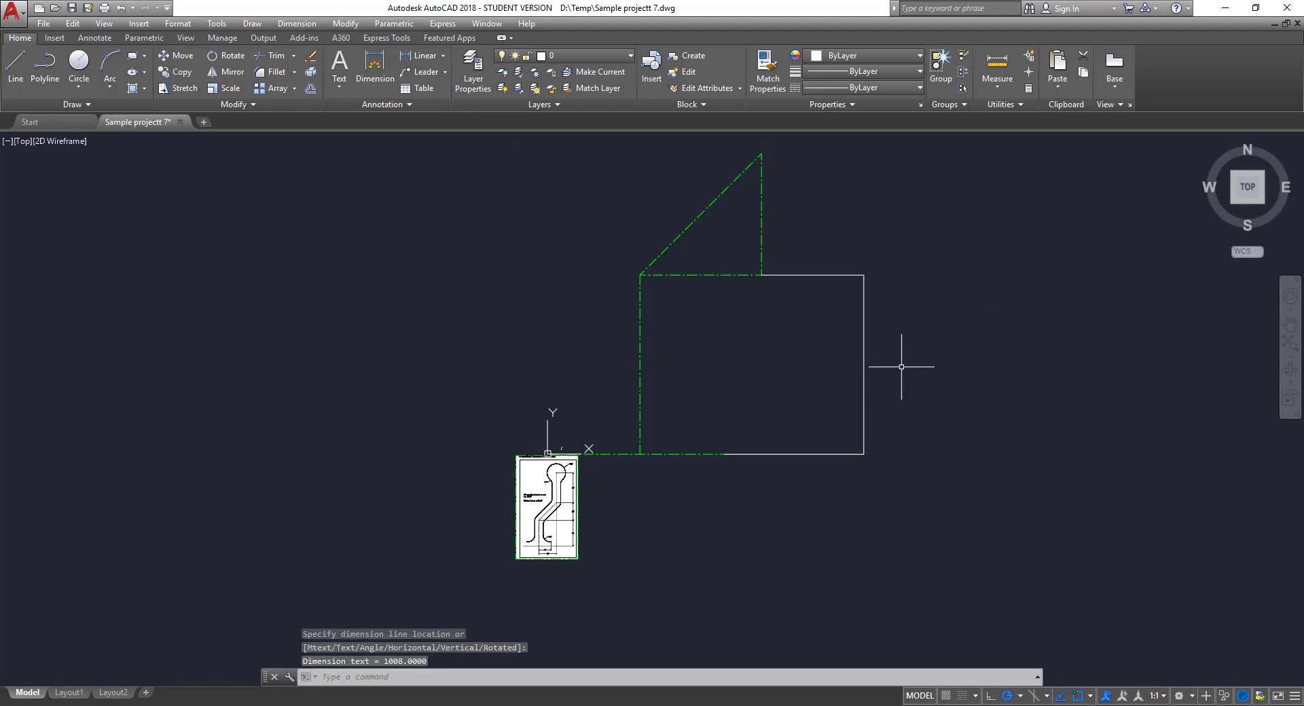
scroll(883, 381, up, 6)
scroll(862, 409, up, 2)
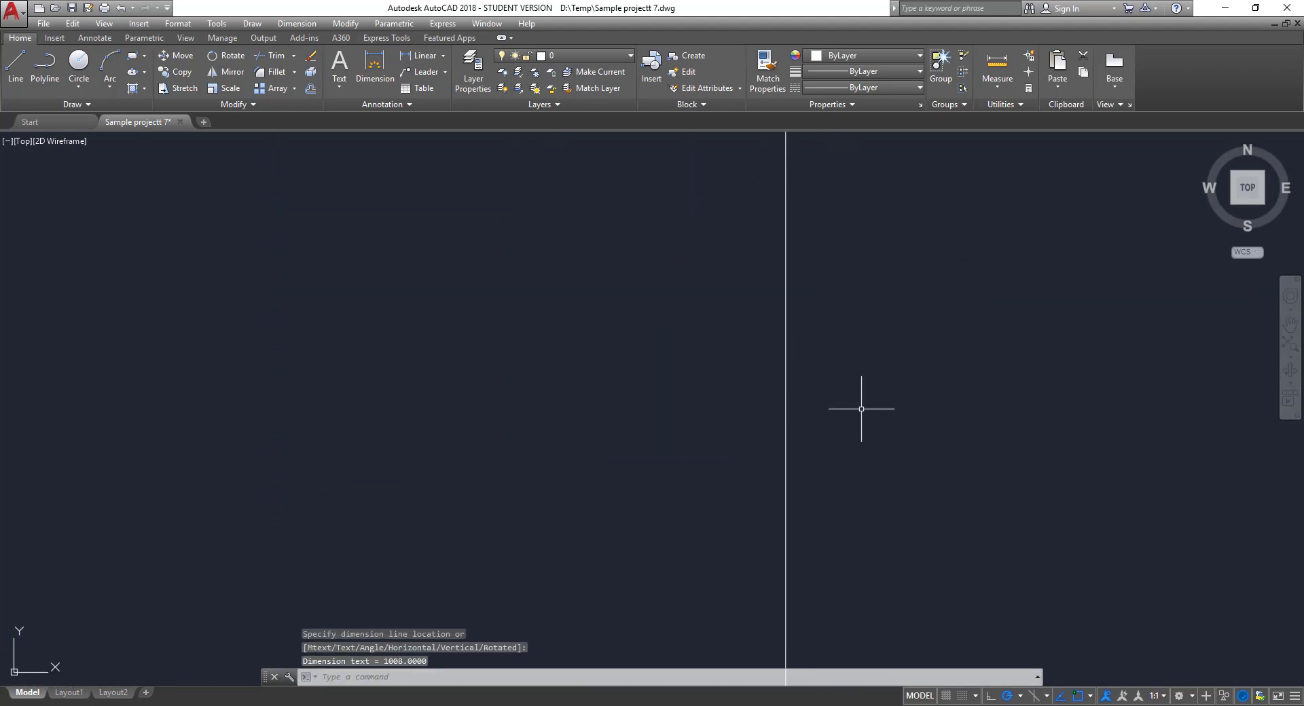
scroll(861, 409, down, 10)
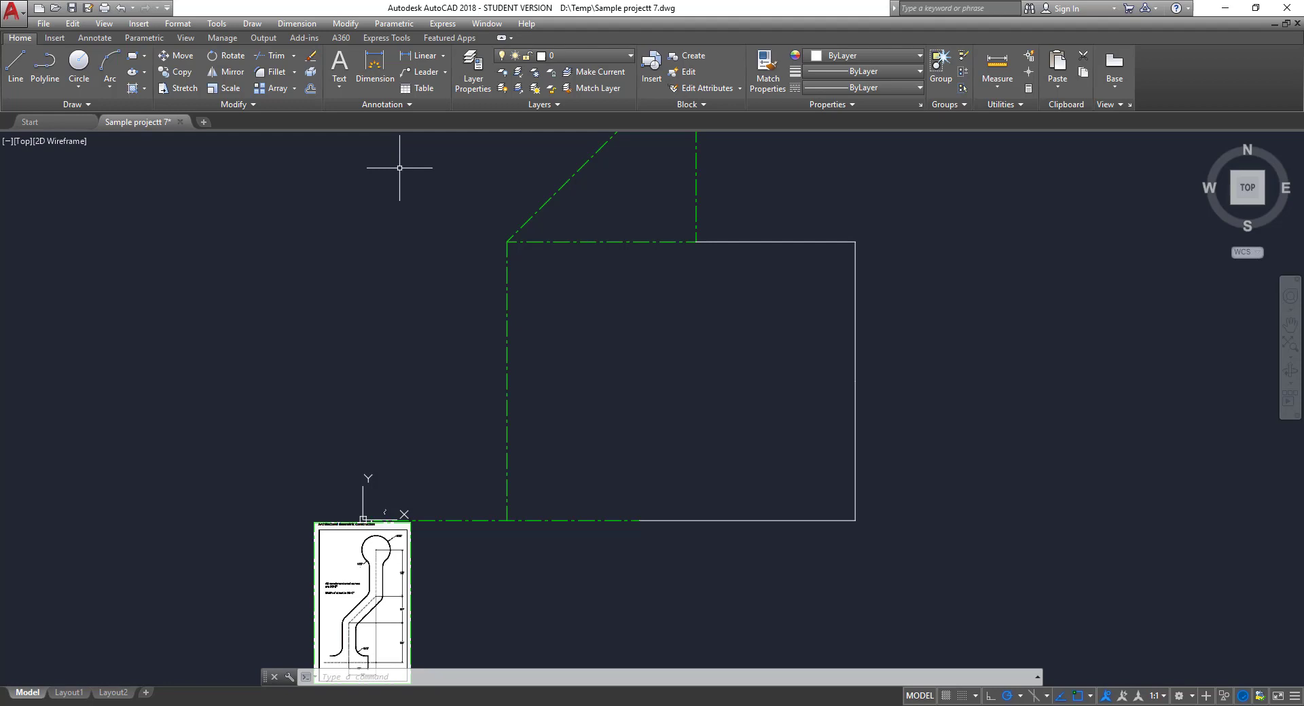
click(1, 572)
key(Escape)
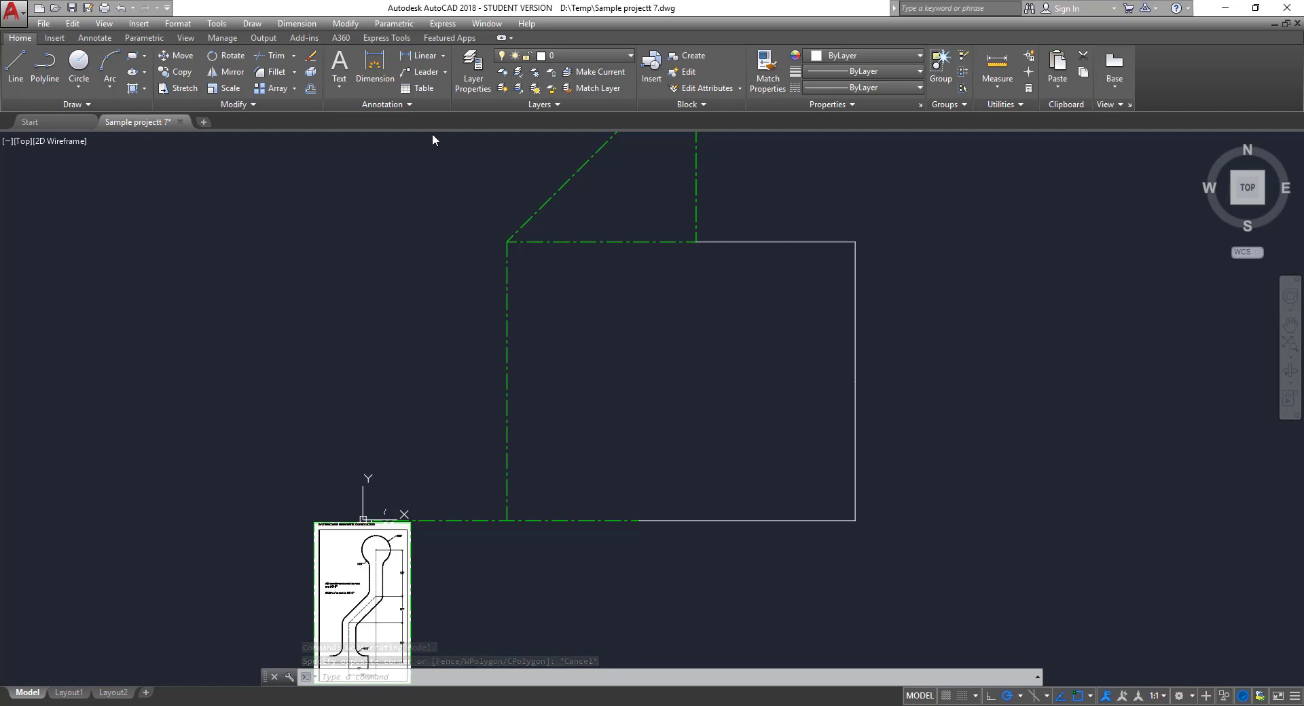
- Modify the Standard dimension style so its primary linear units use the Architectural format
click(410, 104)
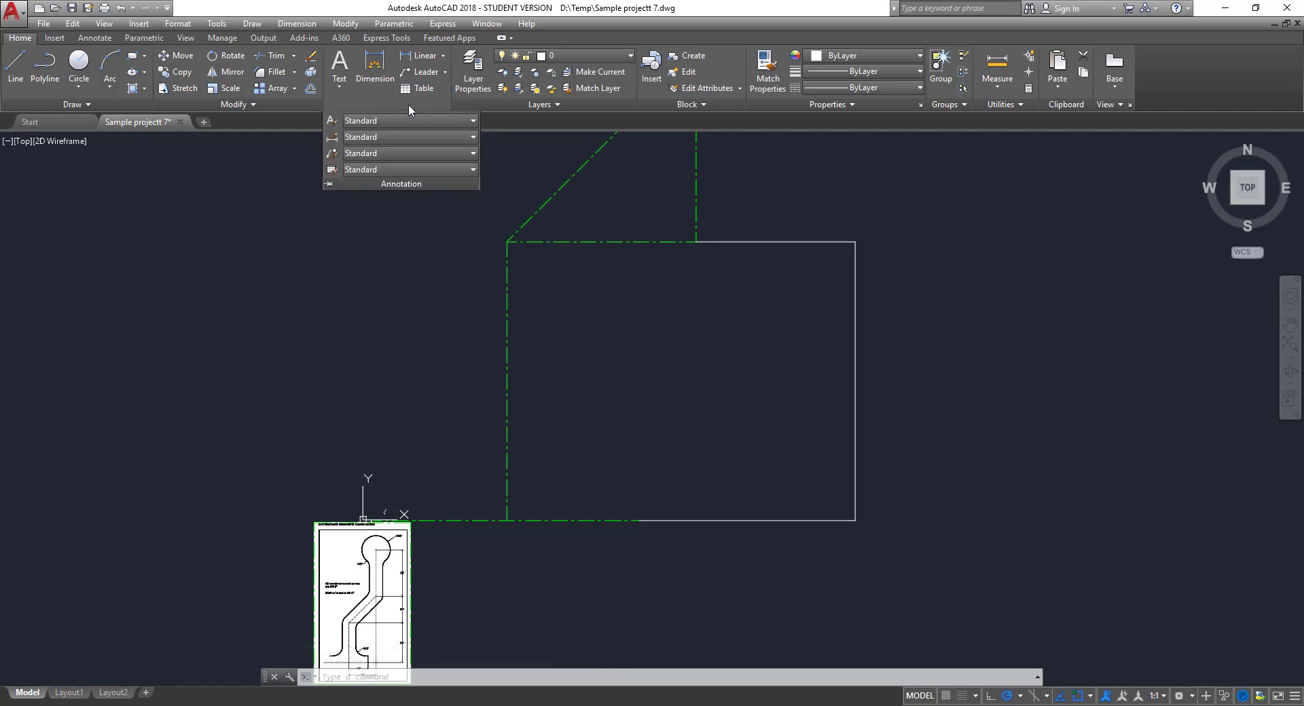
click(333, 138)
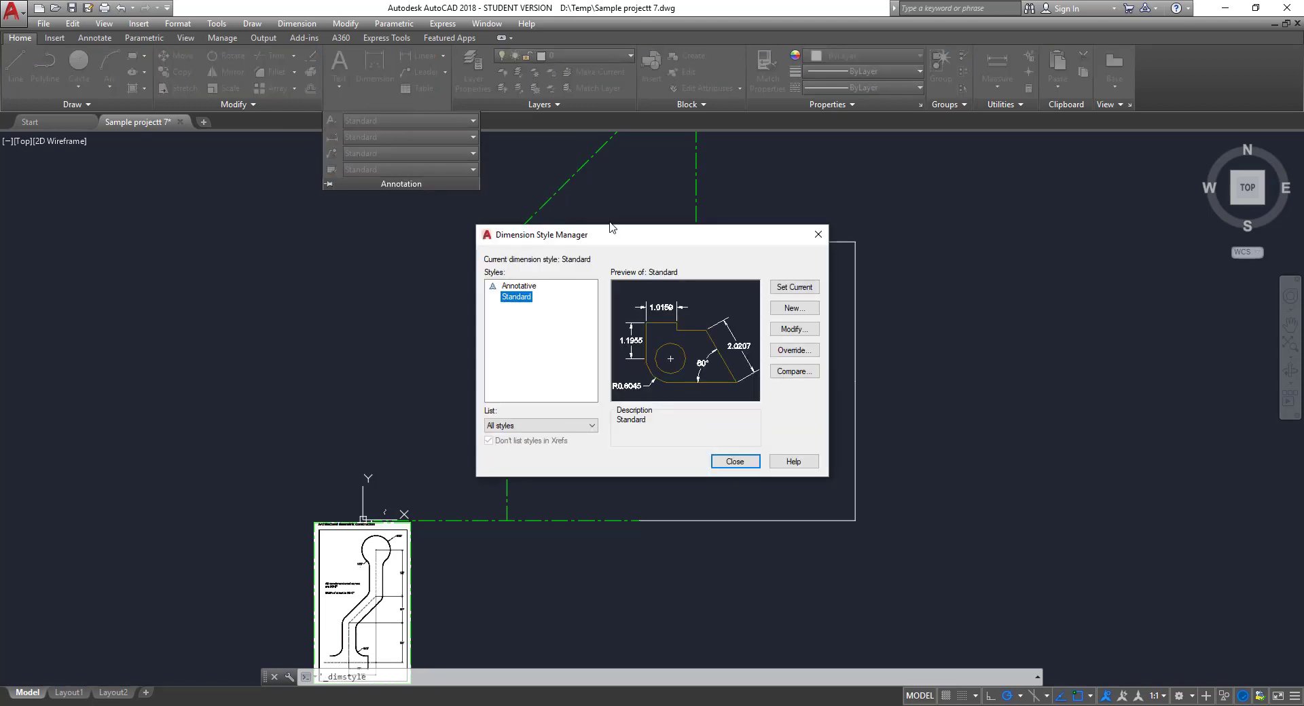
mouse_move(625, 236)
mouse_down()
mouse_move(580, 169)
mouse_move(579, 193)
mouse_up()
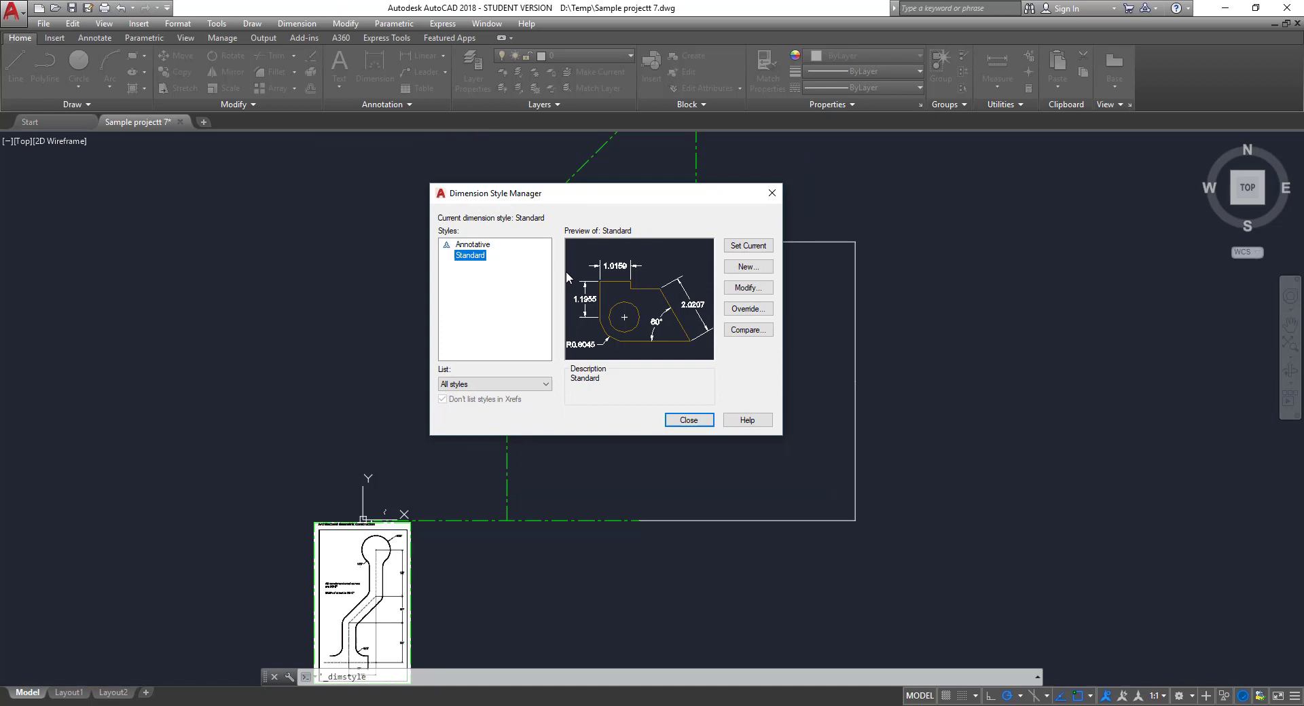
click(746, 288)
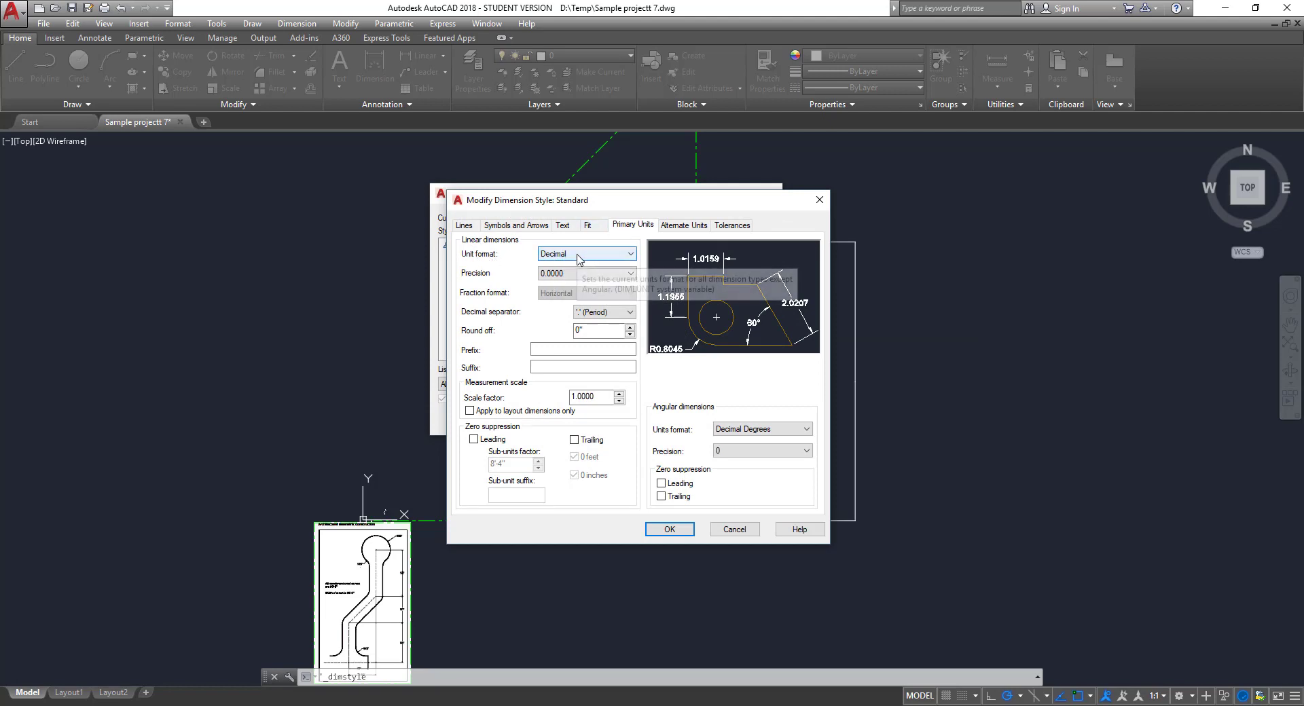
click(577, 257)
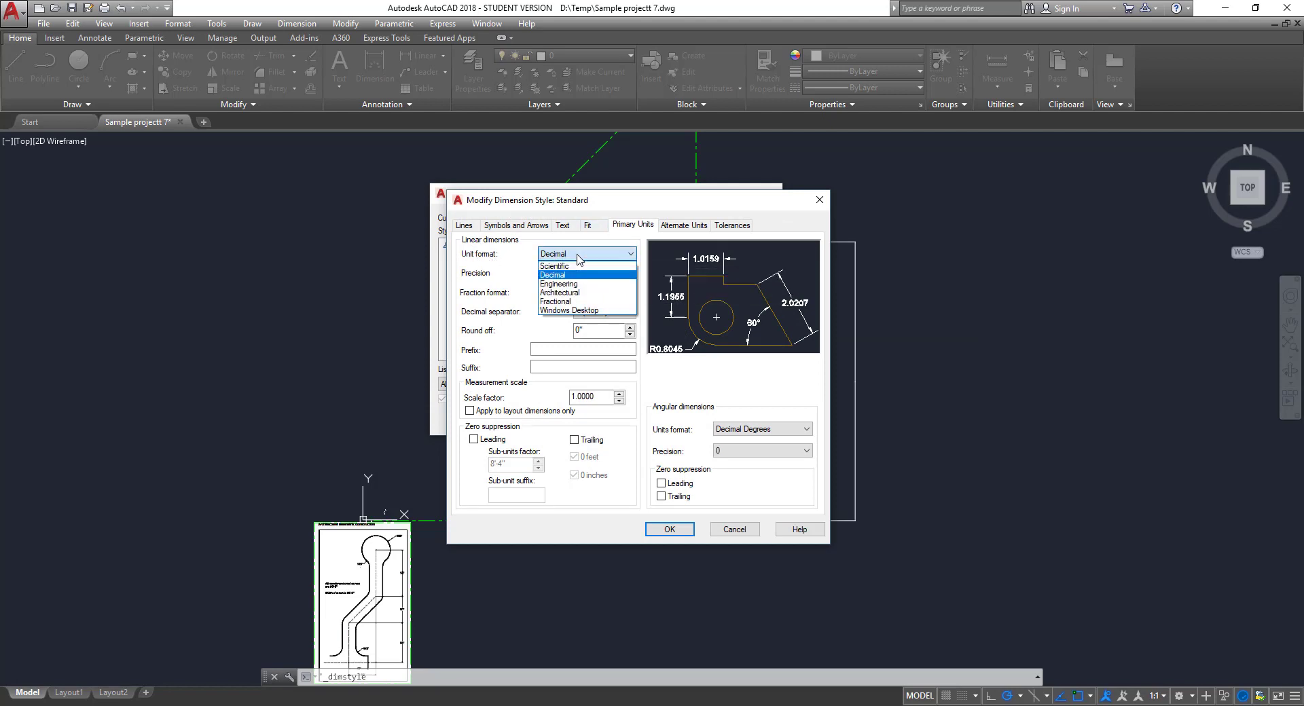
click(569, 292)
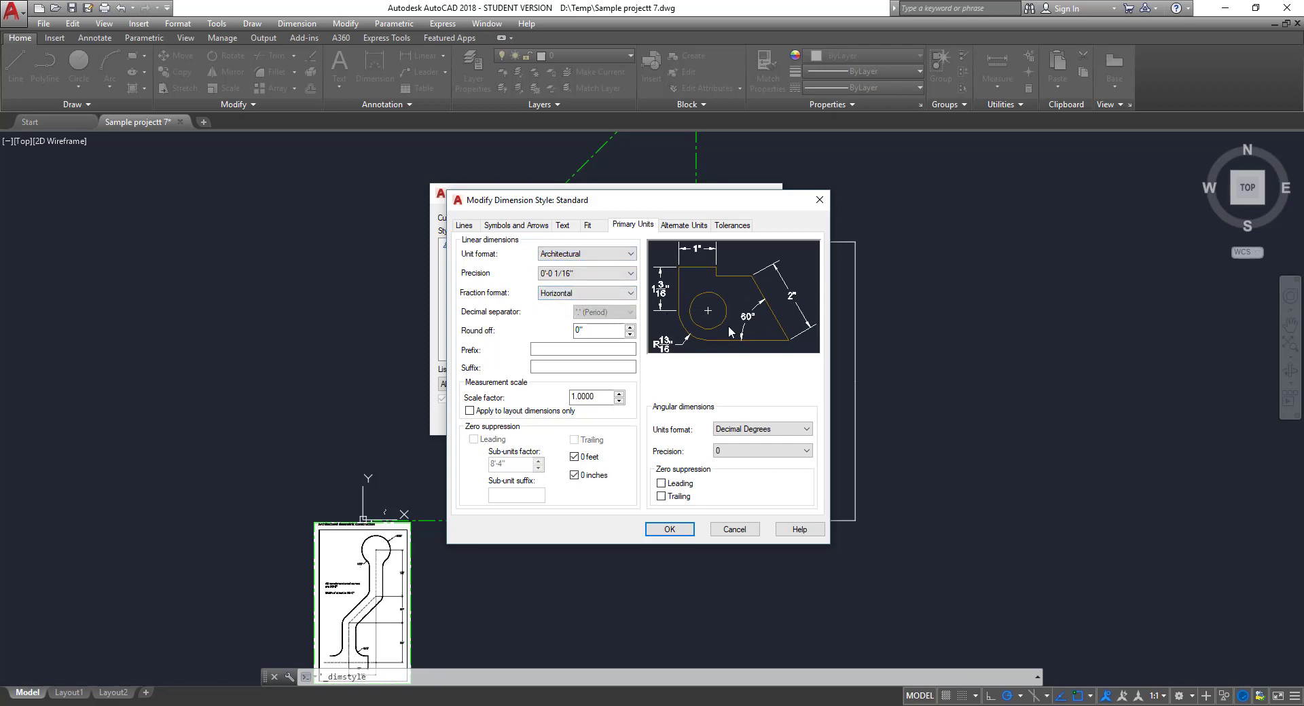
- Set the Standard dimension style's overall scale to 48 and apply the style changes
click(589, 227)
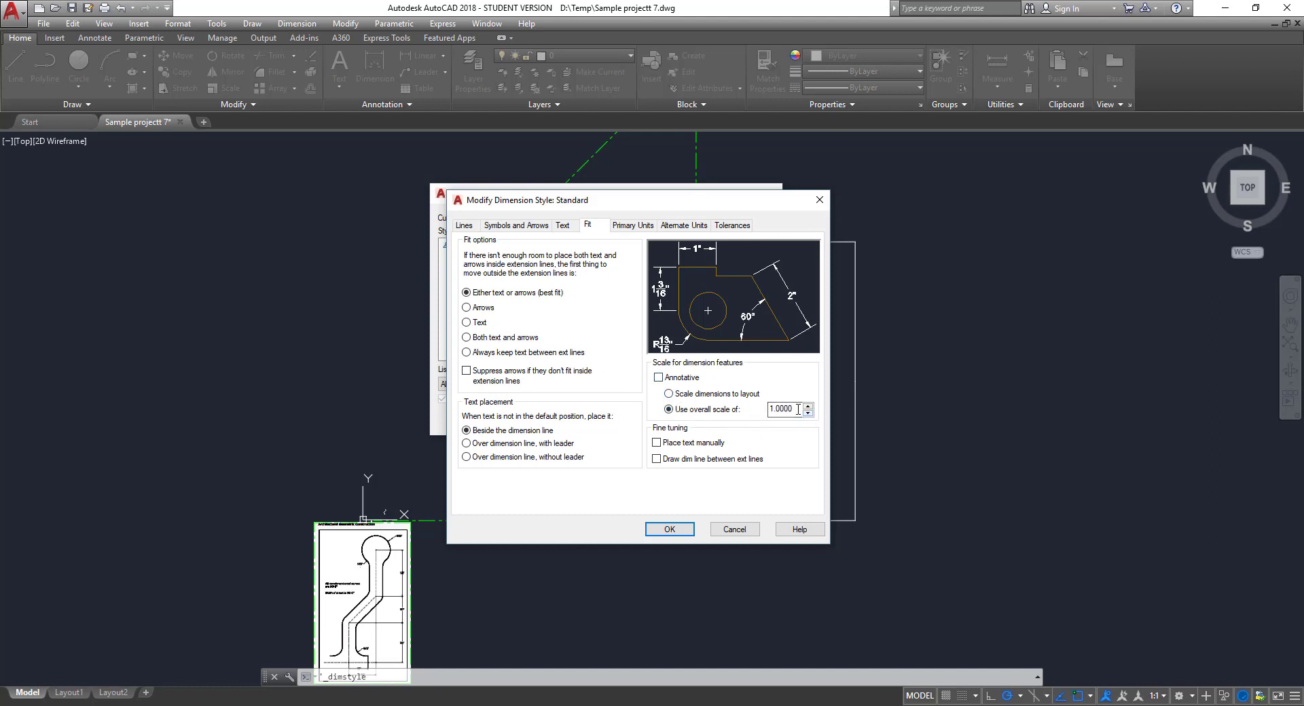
drag(796, 410, 738, 406)
text(48)
click(671, 530)
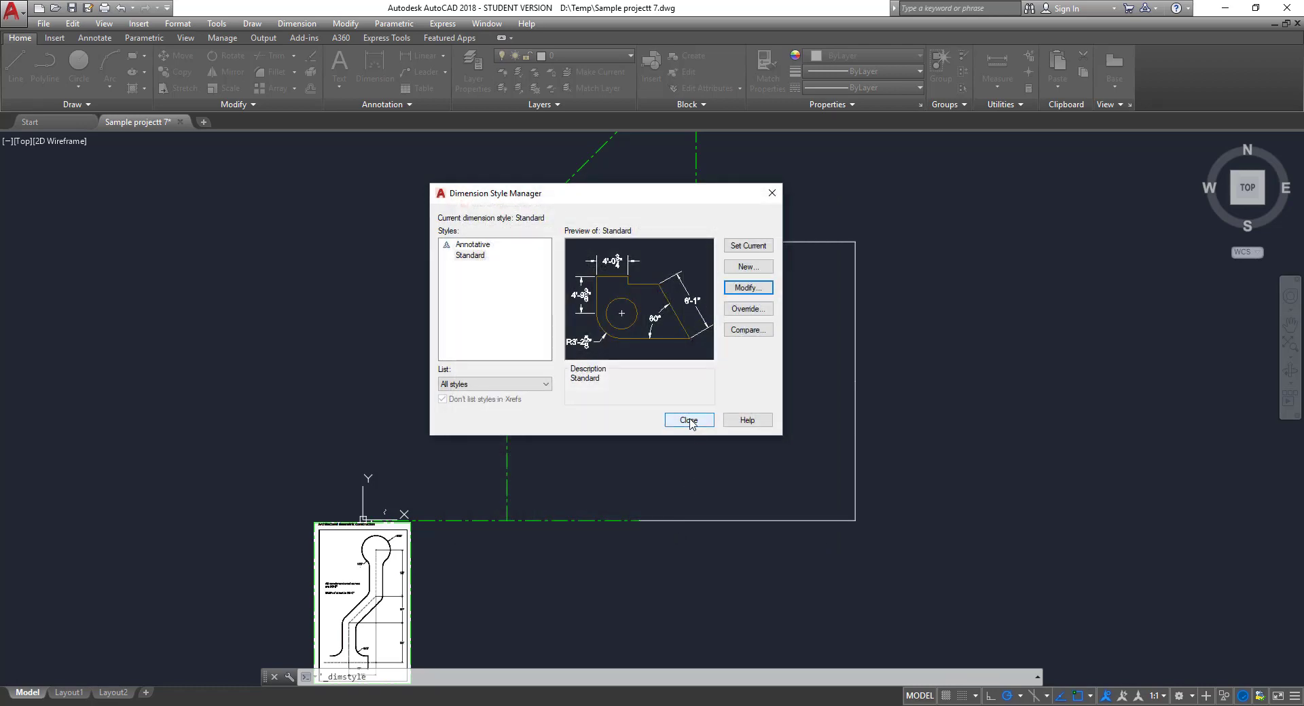
click(689, 421)
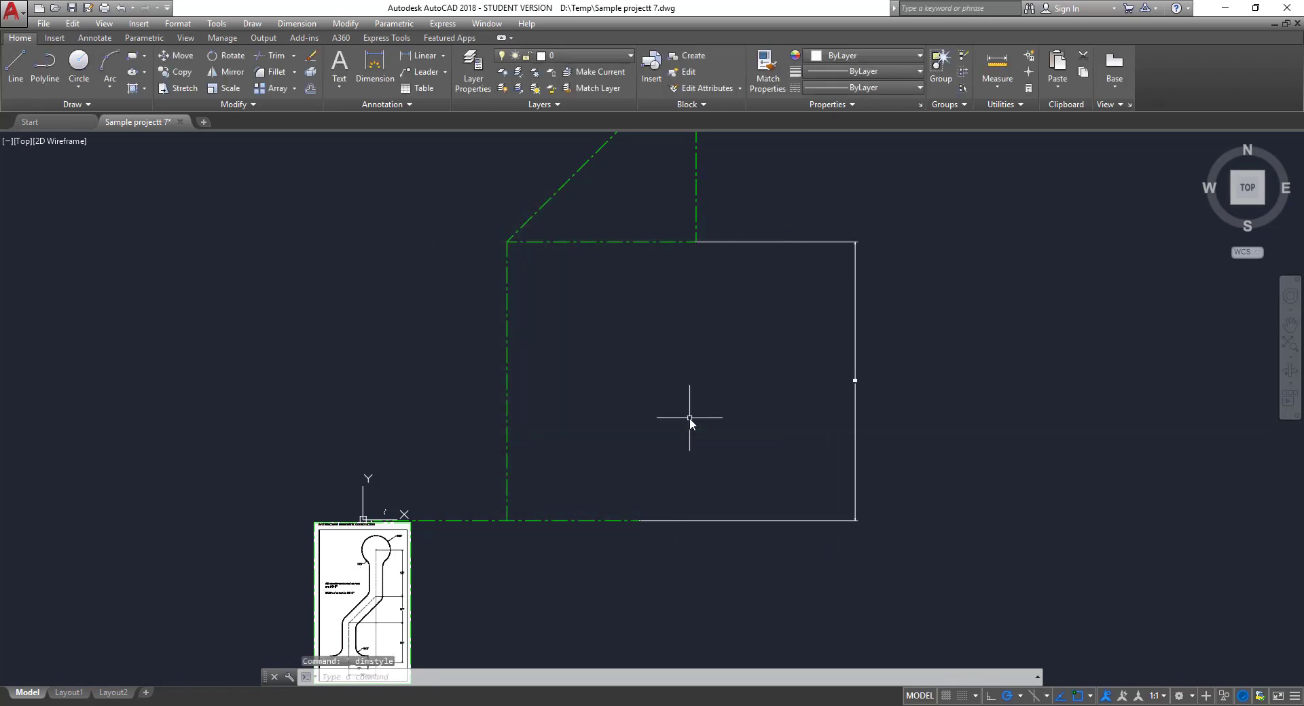
- Examine the vertical dimension's text and arrow size against the centerlines, both up close and across the whole drawing
scroll(866, 394, up, 2)
scroll(866, 395, up, 2)
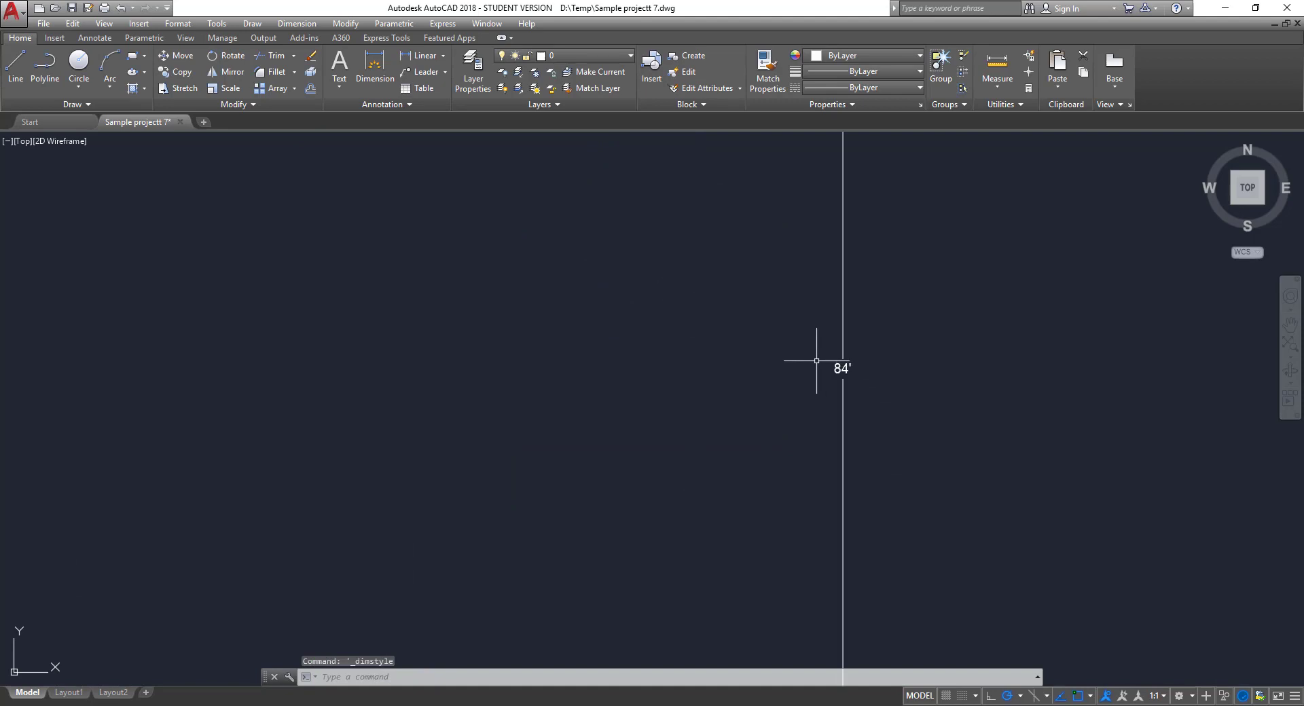
scroll(862, 353, down, 4)
scroll(693, 239, up, 4)
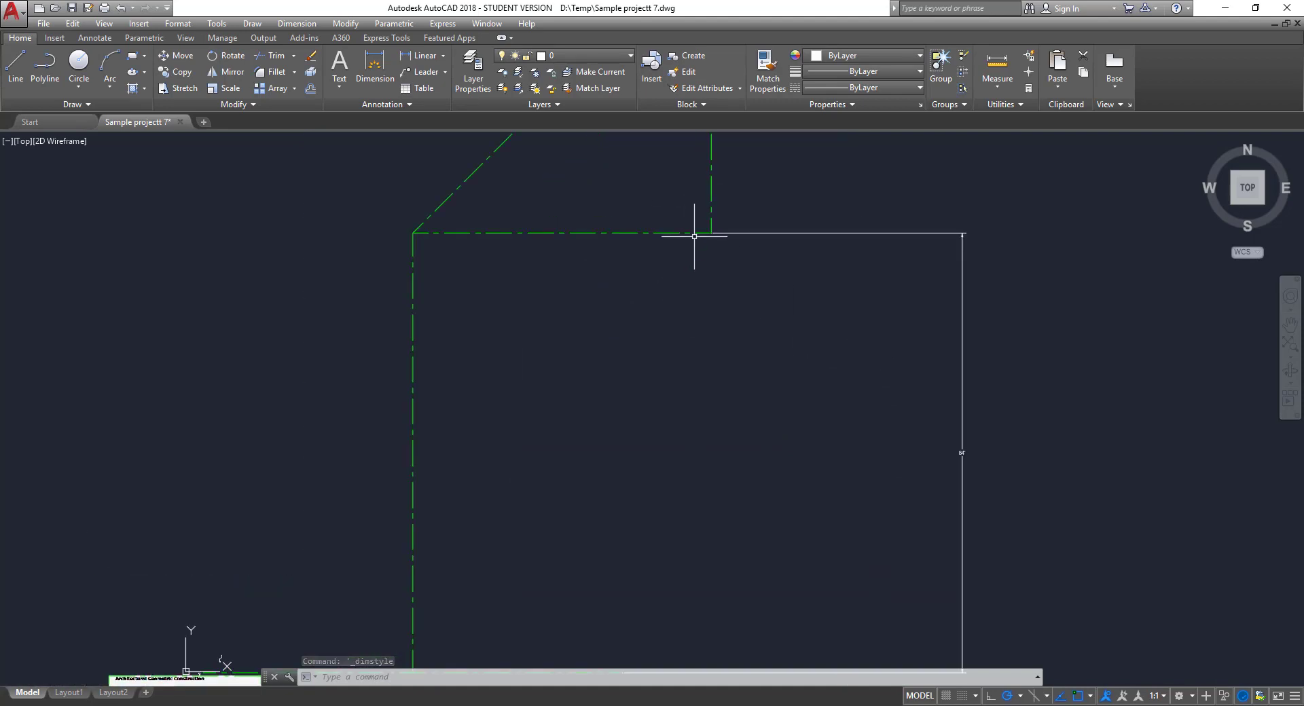
scroll(746, 197, down, 3)
scroll(747, 203, down, 4)
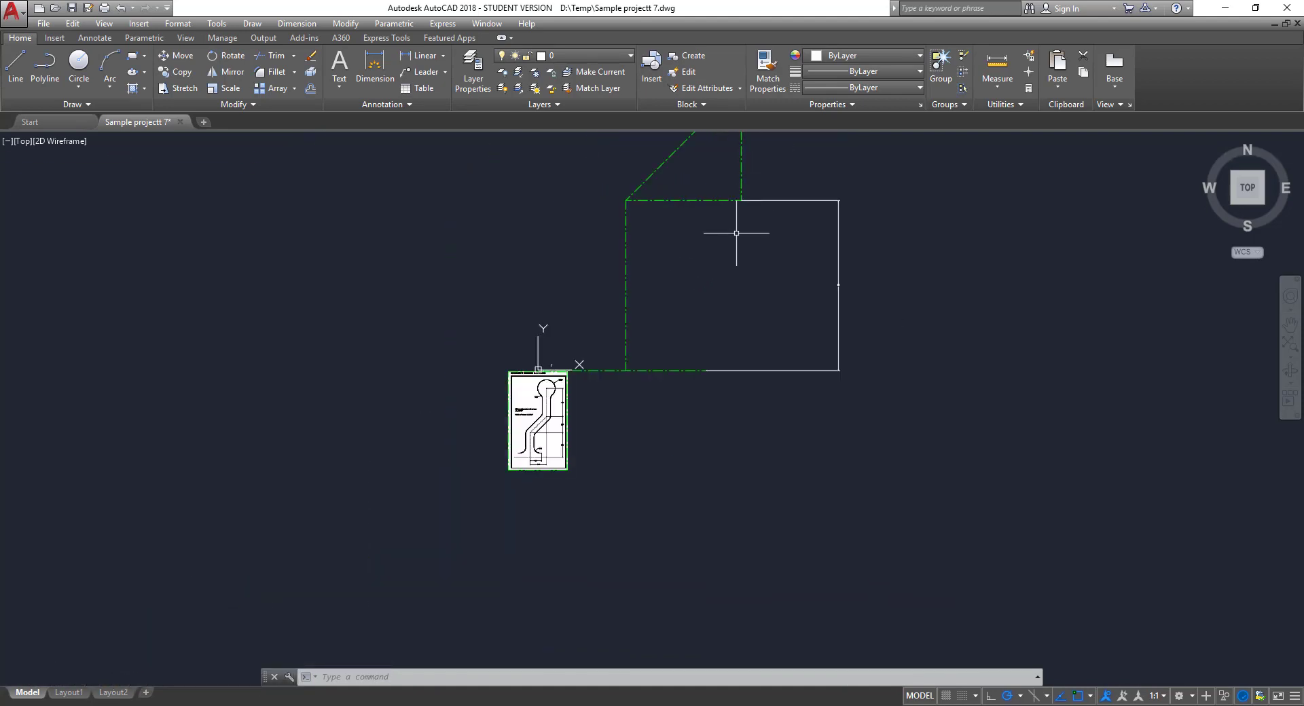
scroll(792, 166, up, 7)
scroll(792, 181, down, 6)
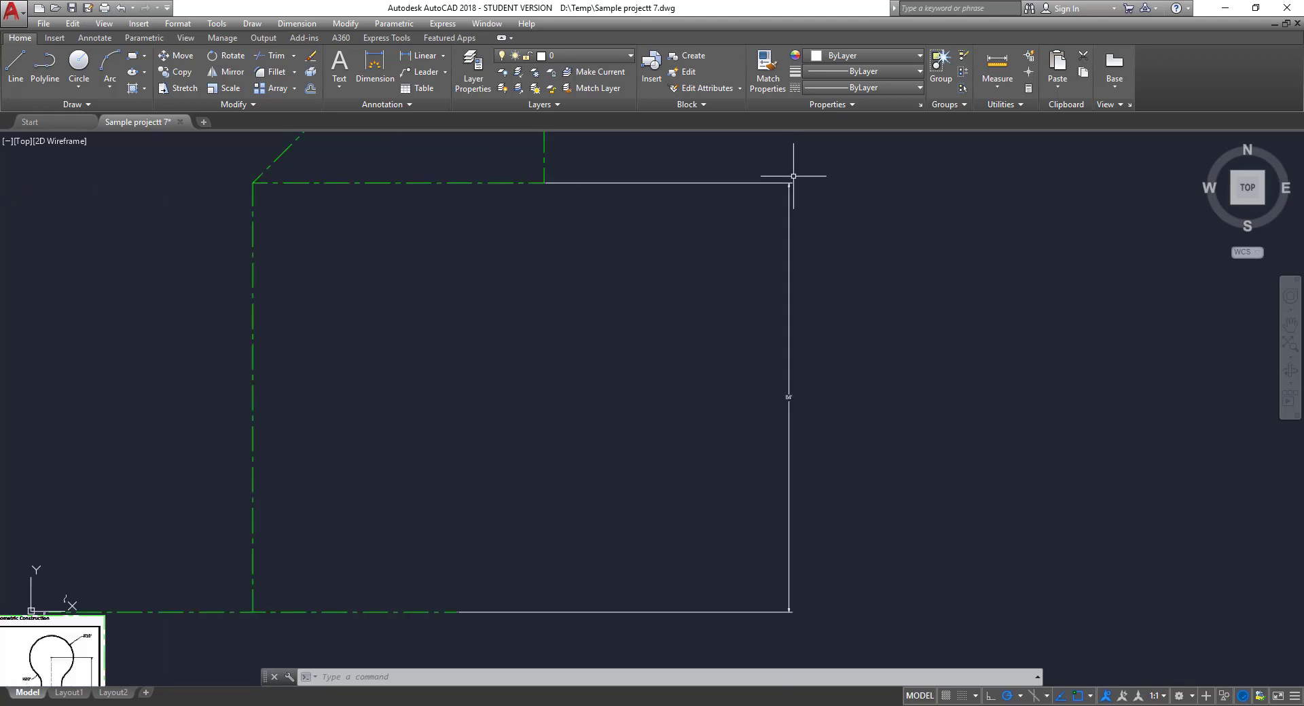
scroll(747, 272, up, 3)
middle_drag(714, 249, 664, 463)
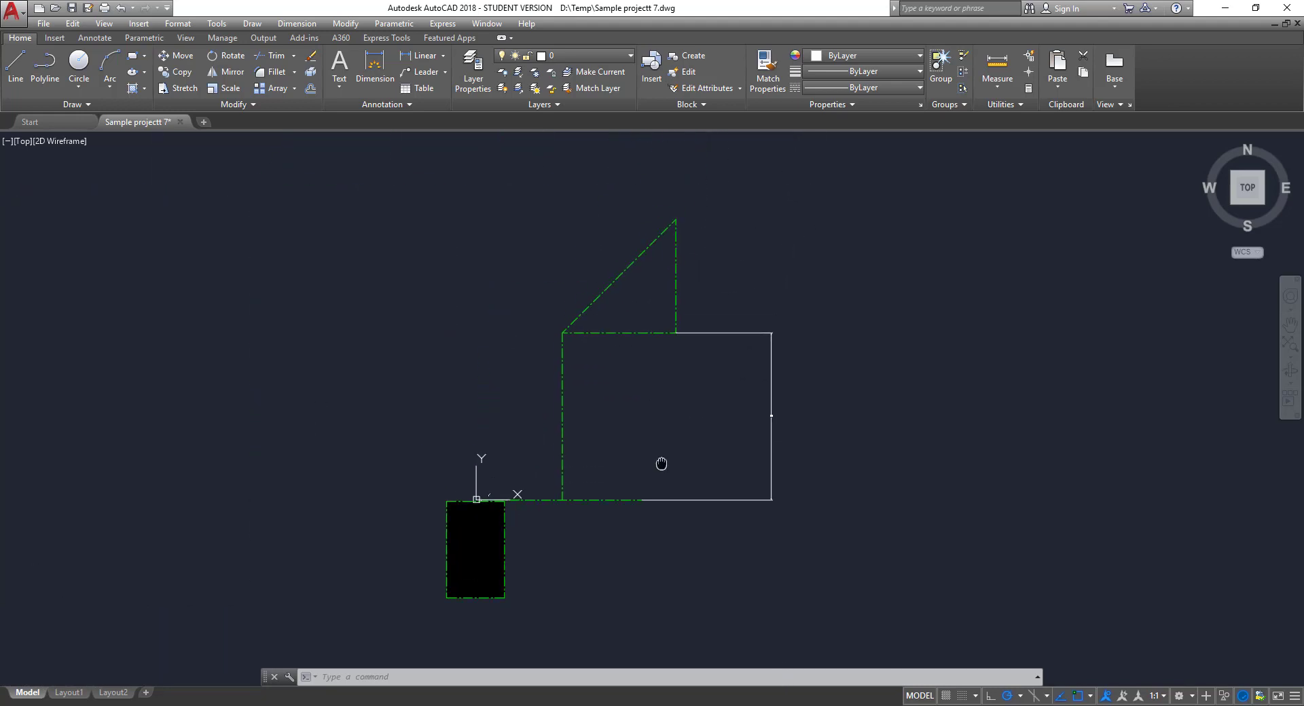
scroll(680, 414, up, 5)
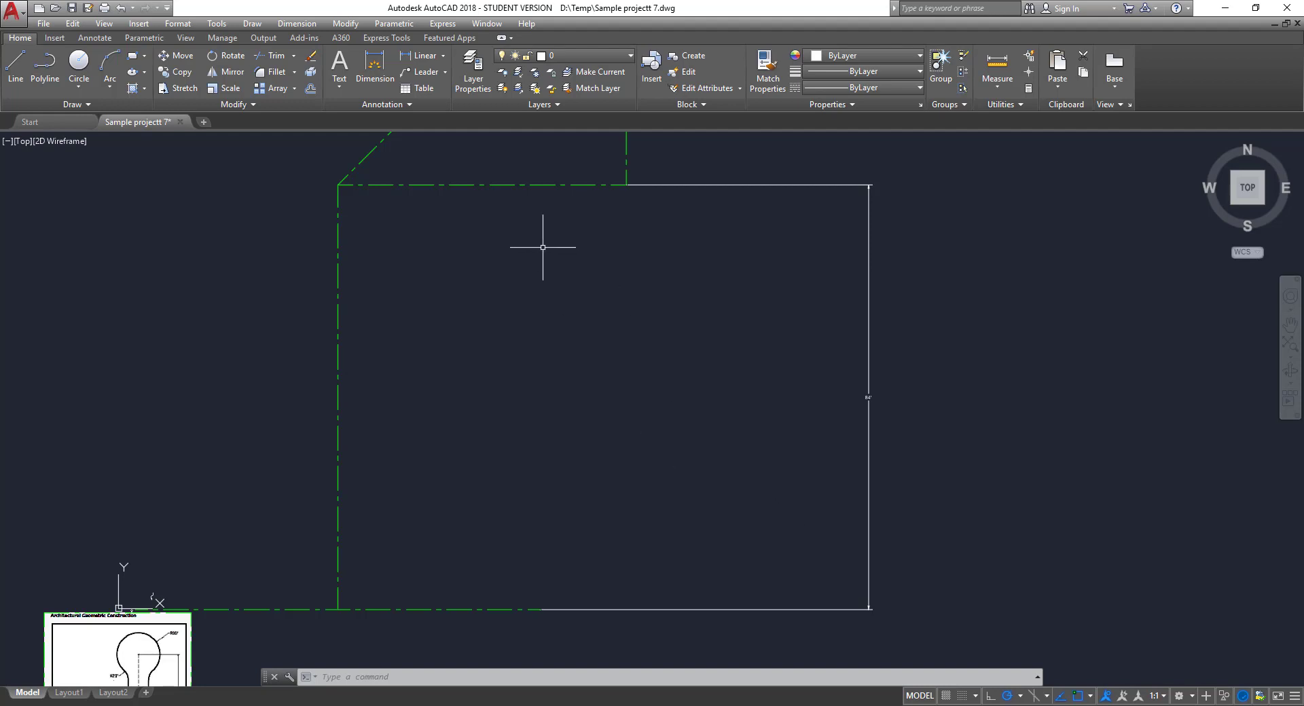
- Set the Standard dimension style's overall scale to 72 and check the dimension's legibility in the drawing
click(409, 106)
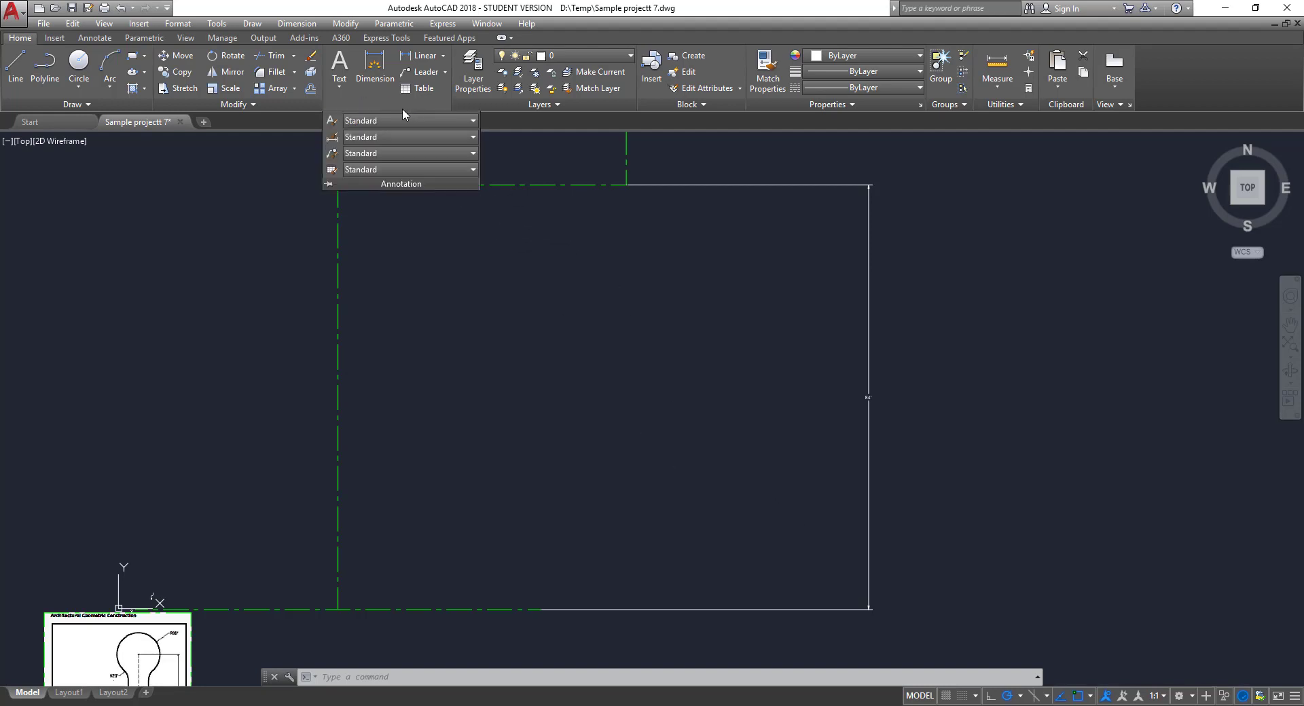
click(332, 141)
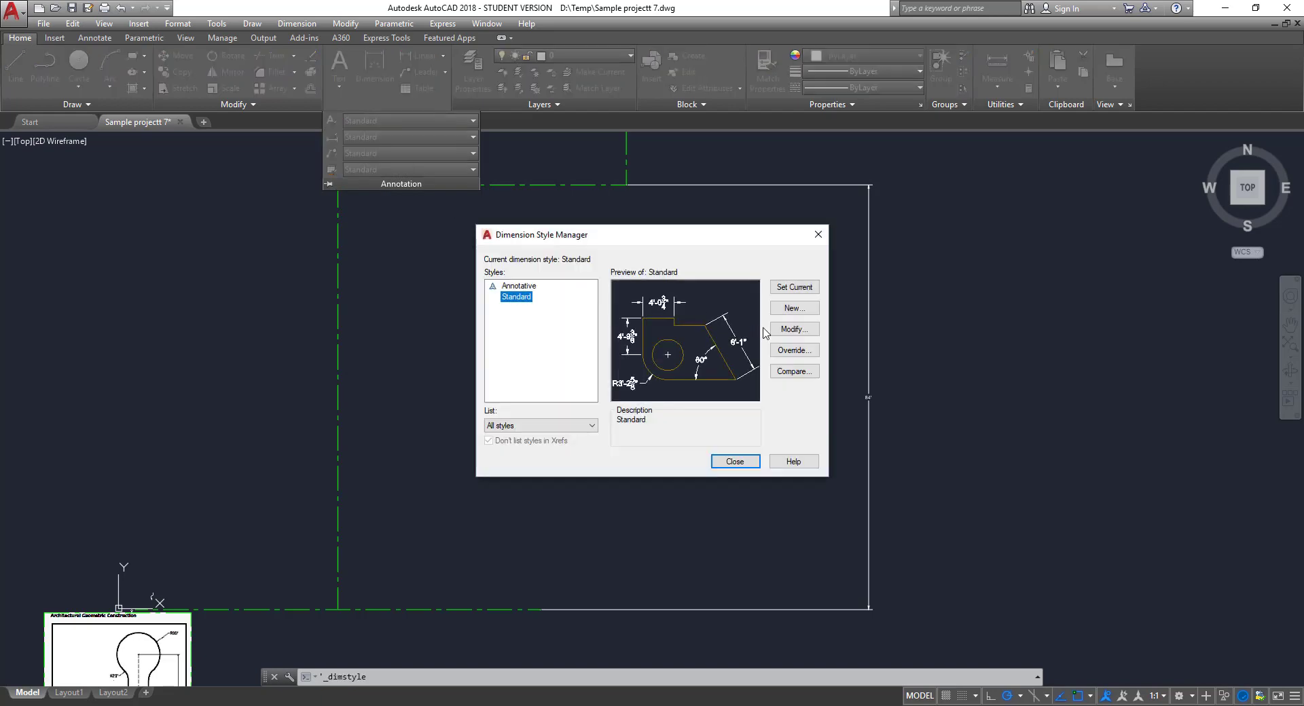
click(794, 330)
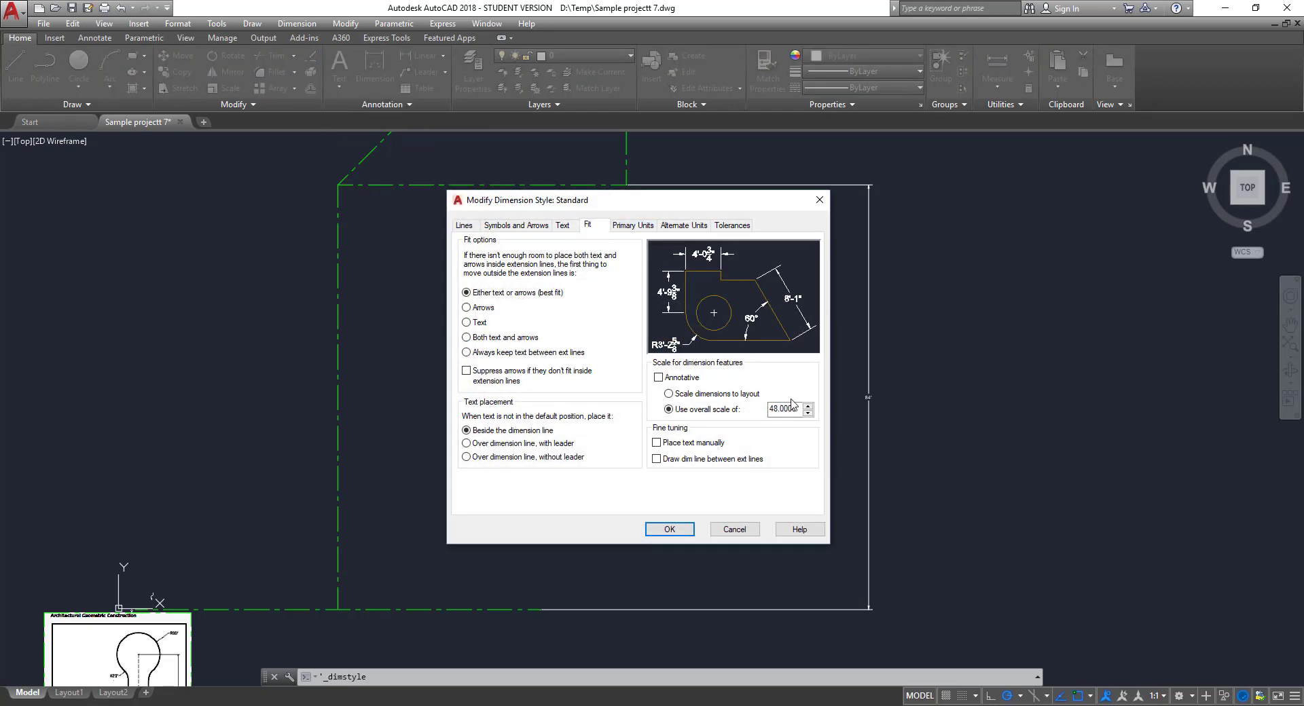
drag(805, 408, 748, 409)
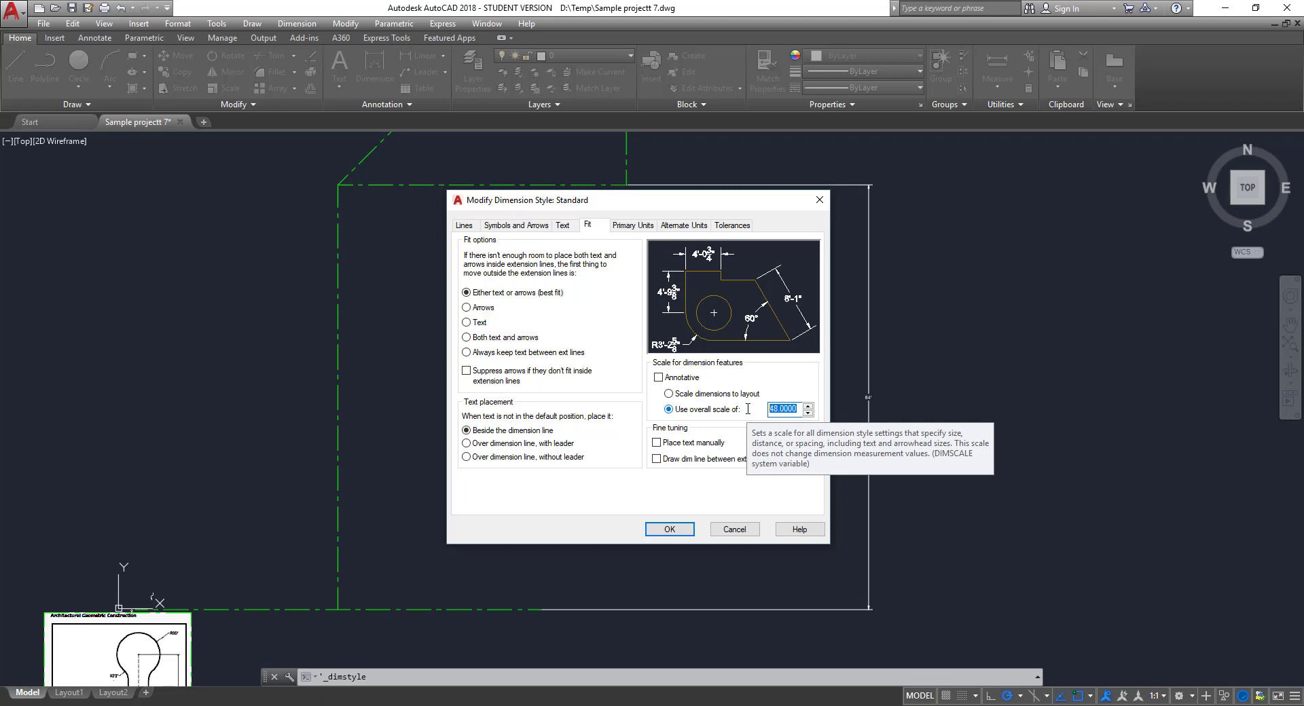
text(72)
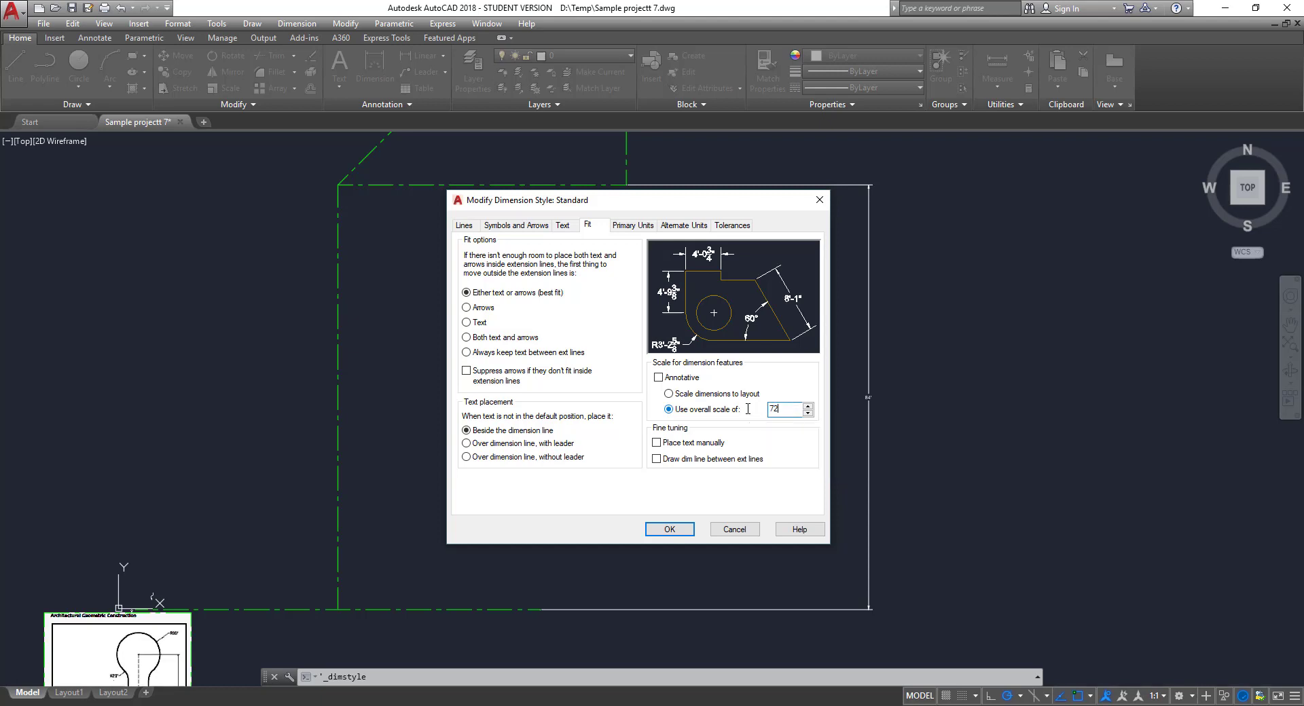
click(672, 530)
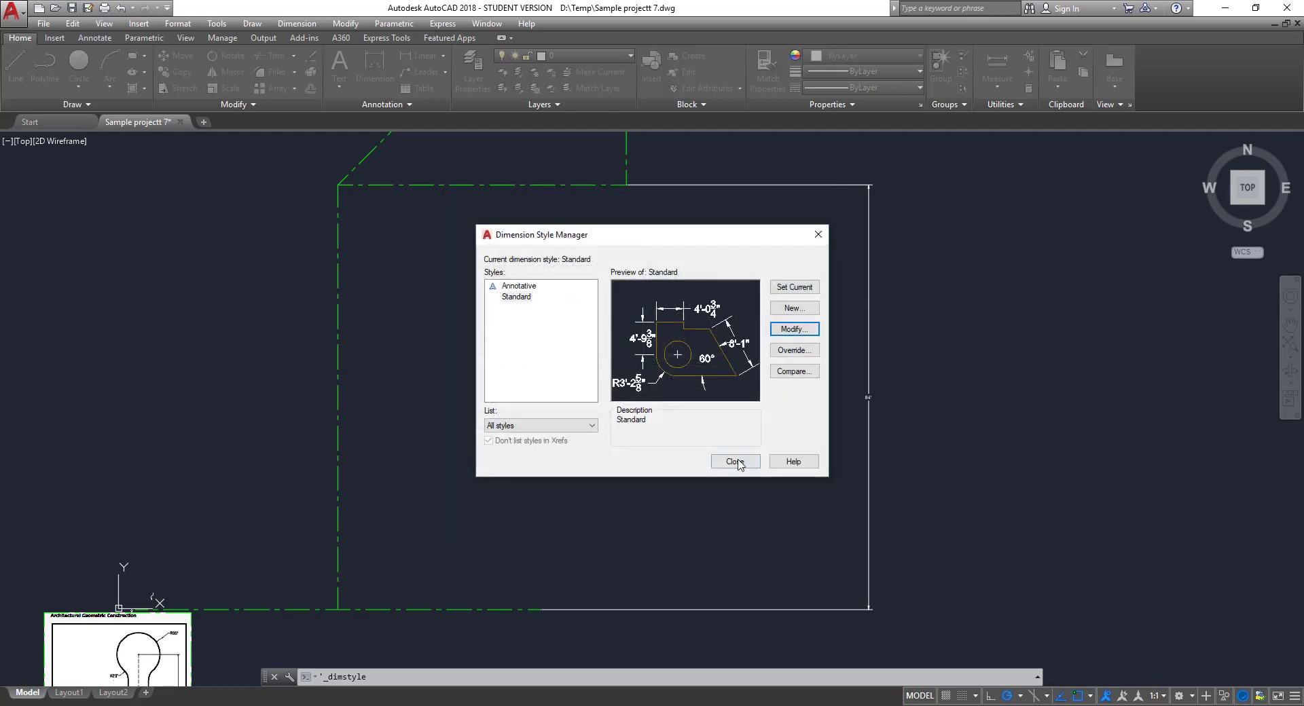
click(738, 461)
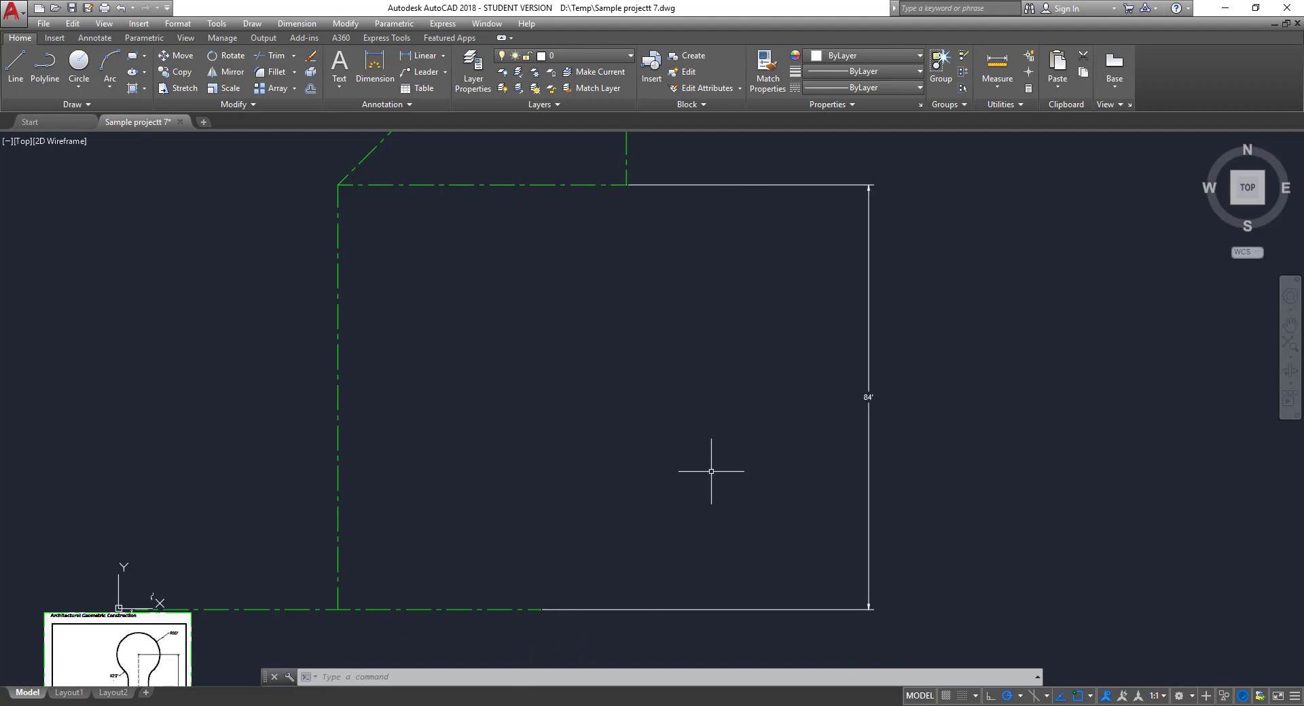
scroll(711, 471, down, 2)
scroll(711, 471, up, 2)
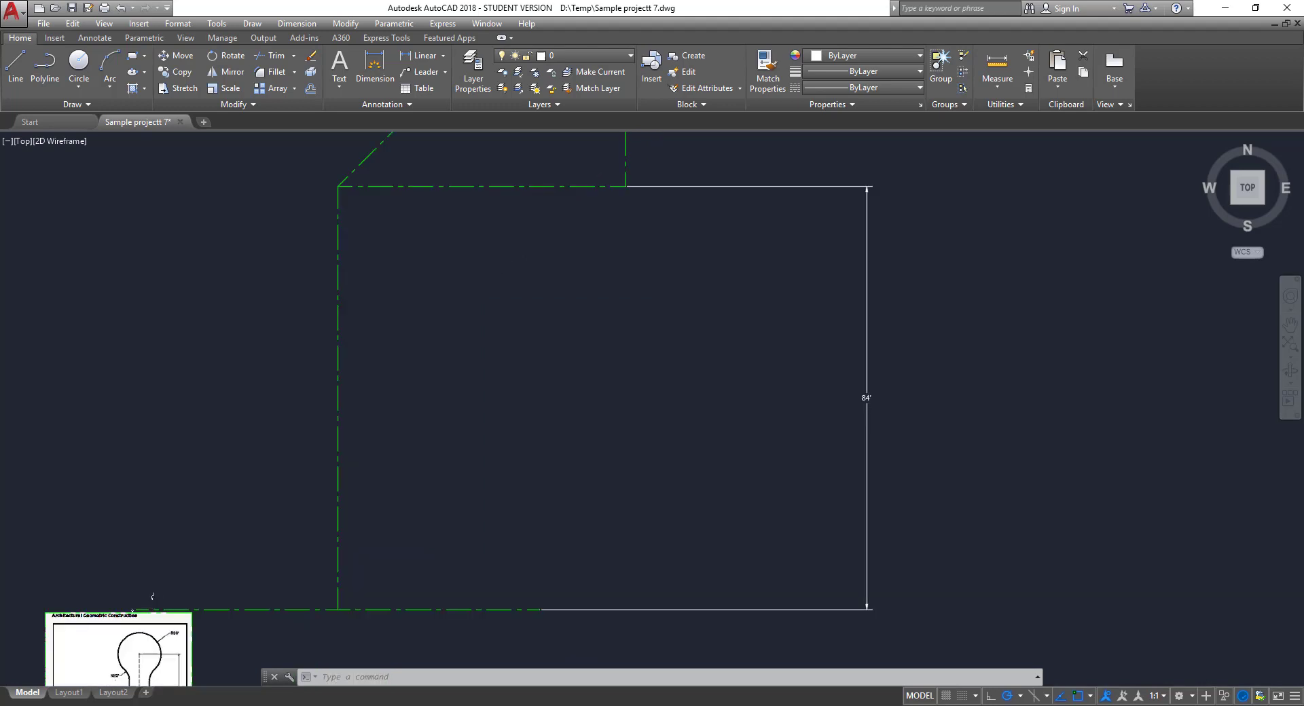
scroll(711, 472, down, 2)
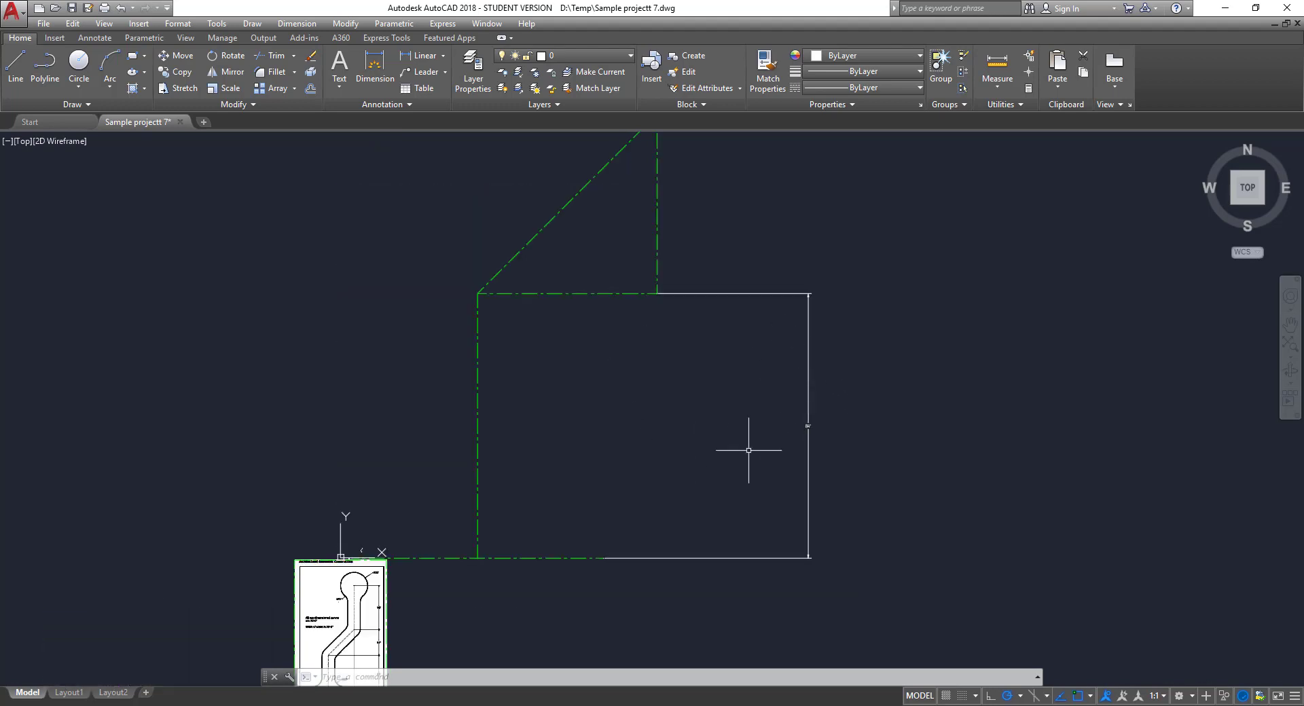